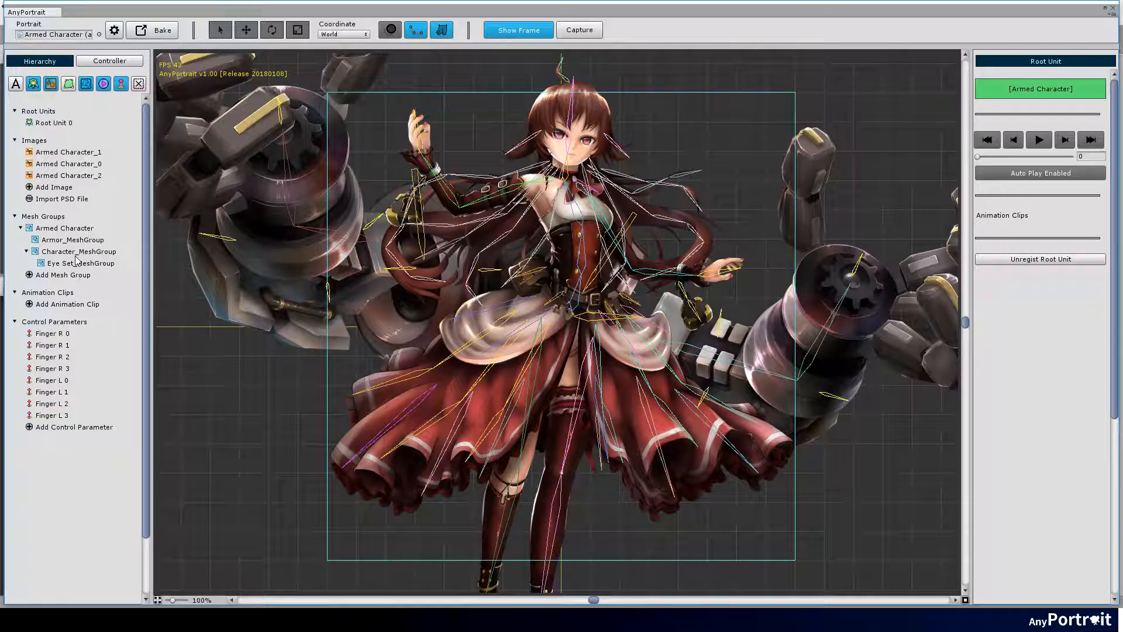
- Examine the Armed Character mesh group's face, checking the Front Hair and Eye White meshes
left_click(64, 228)
scroll(488, 226, "up", 6)
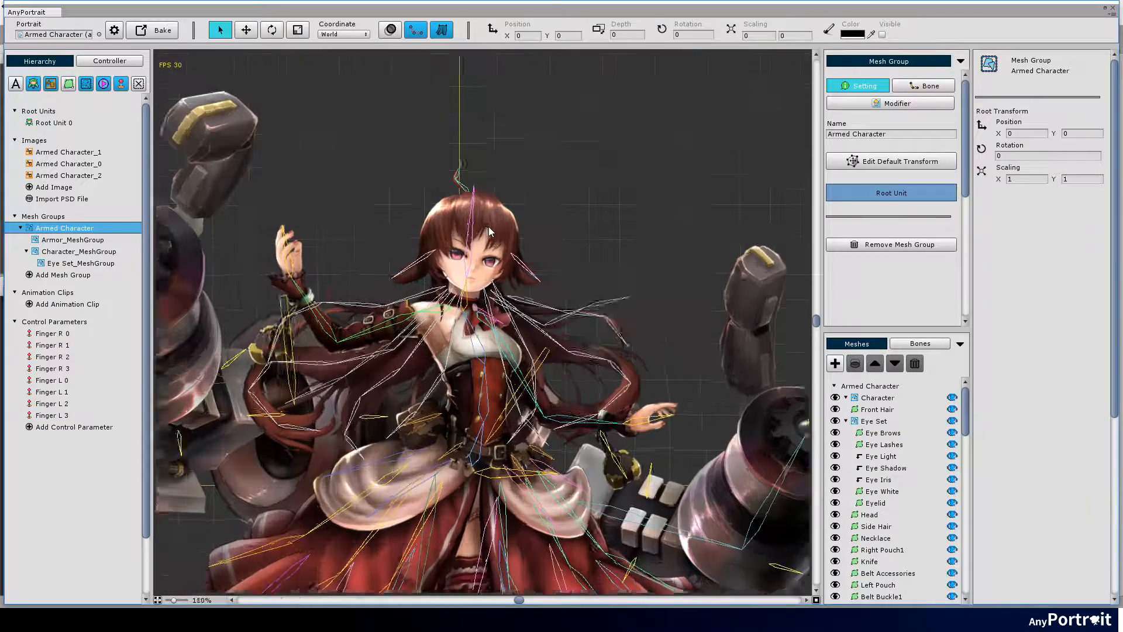
left_click(502, 283)
scroll(907, 422, "down", 3)
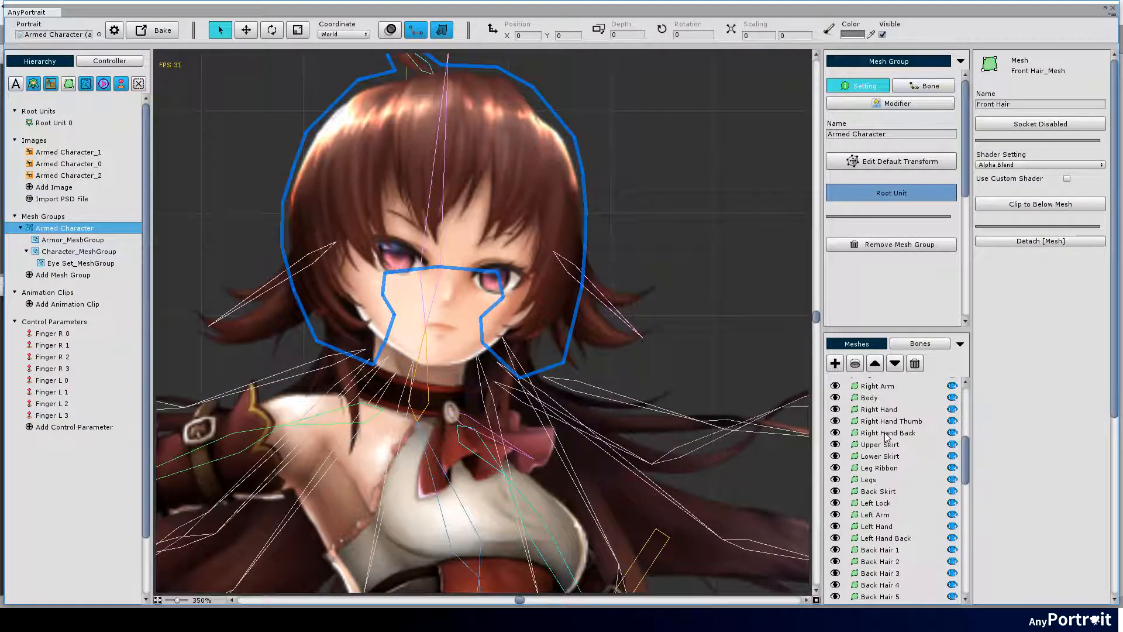
left_click(894, 421)
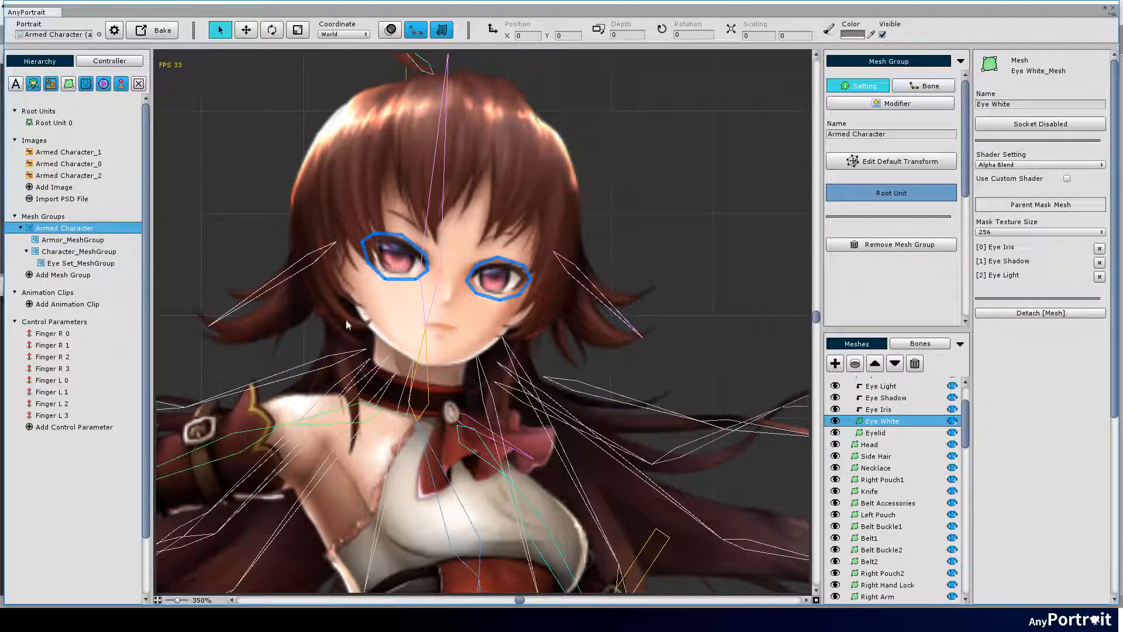
left_click_drag(316, 317, 371, 343)
scroll(372, 343, "down", 7)
scroll(372, 343, "up", 7)
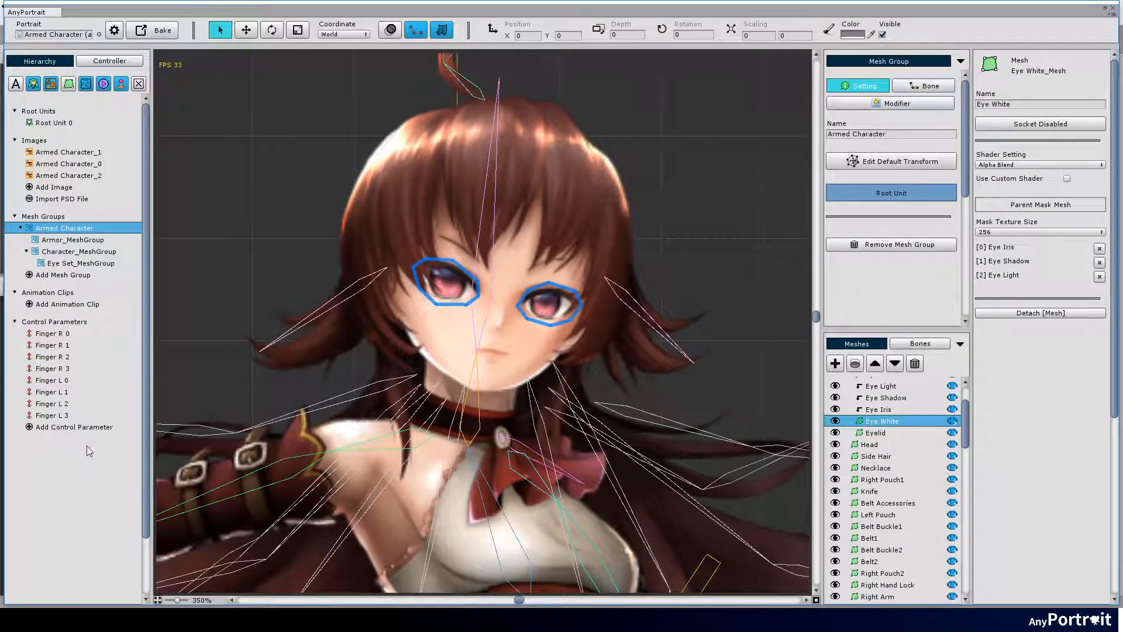
- Add a control parameter and apply the Head Direction preset to it
left_click(72, 429)
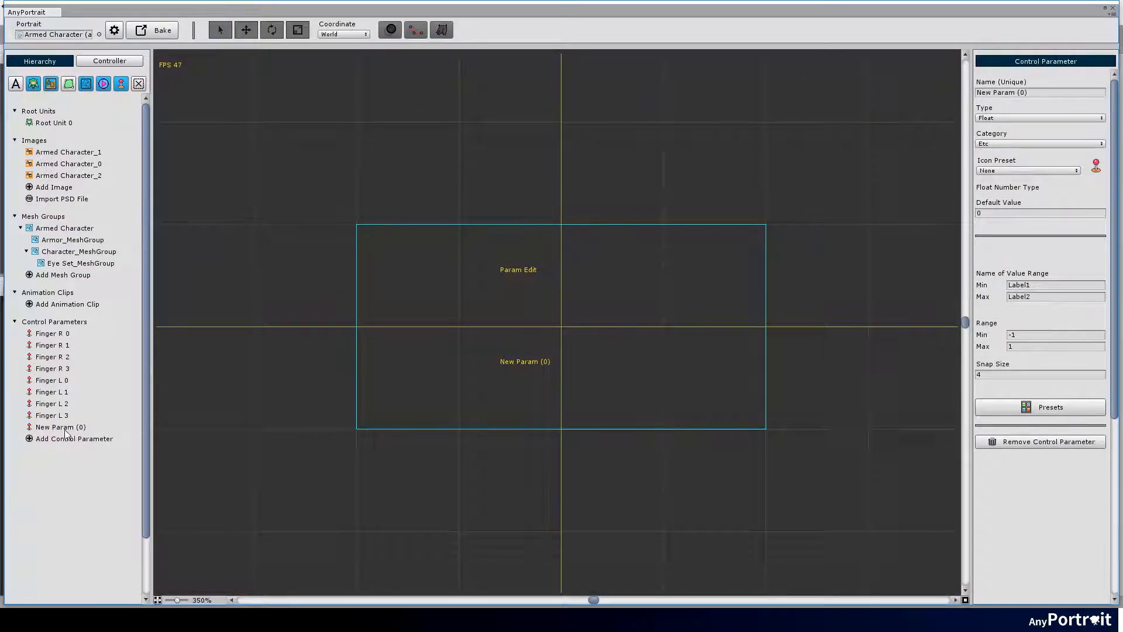
left_click(1031, 413)
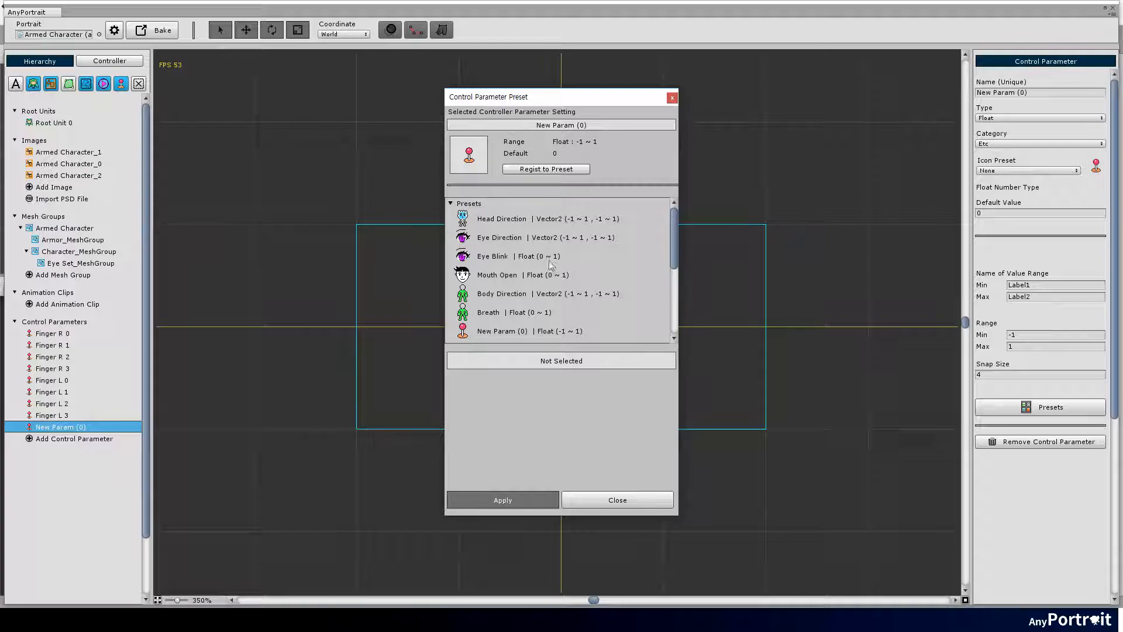
left_click(534, 219)
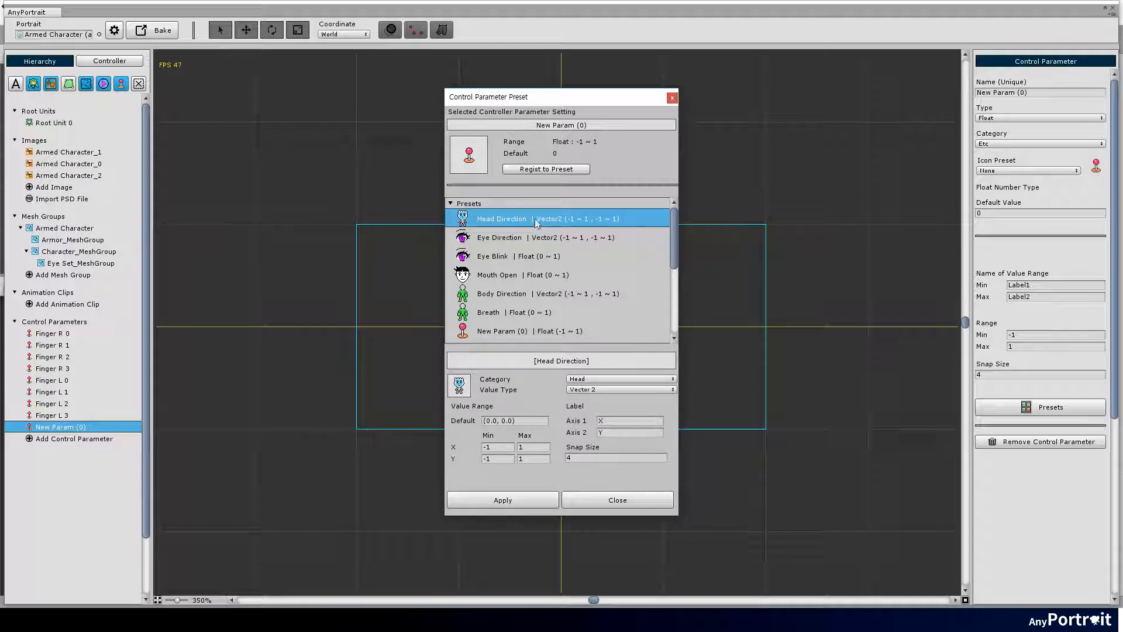
left_click(523, 502)
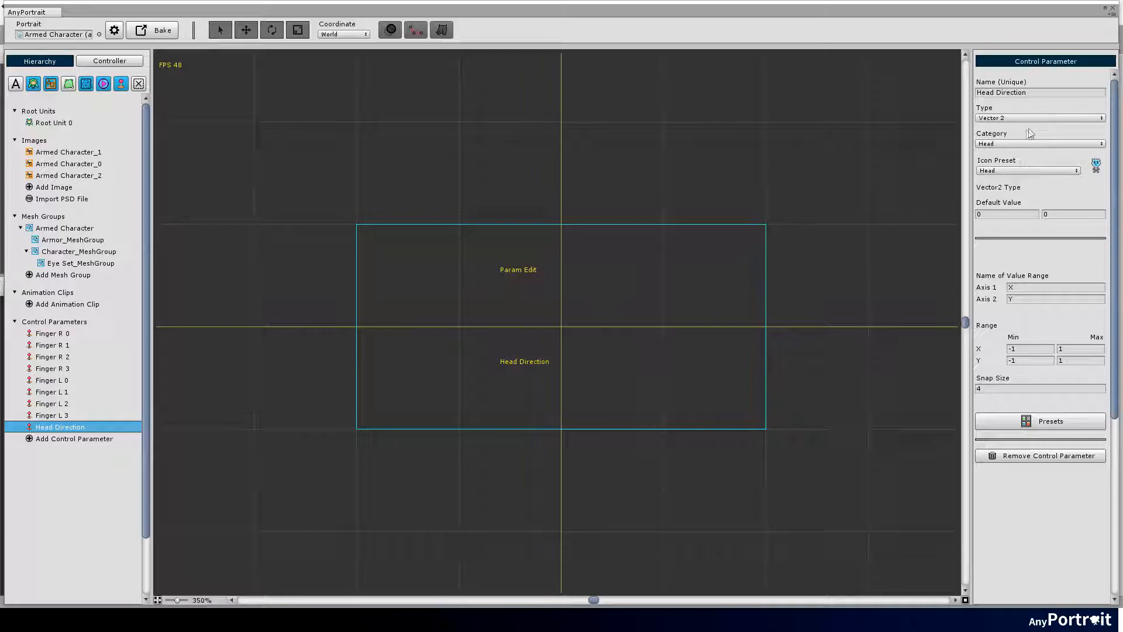
- Add a control parameter based on the Eye Direction preset
left_click(79, 440)
left_click(1040, 407)
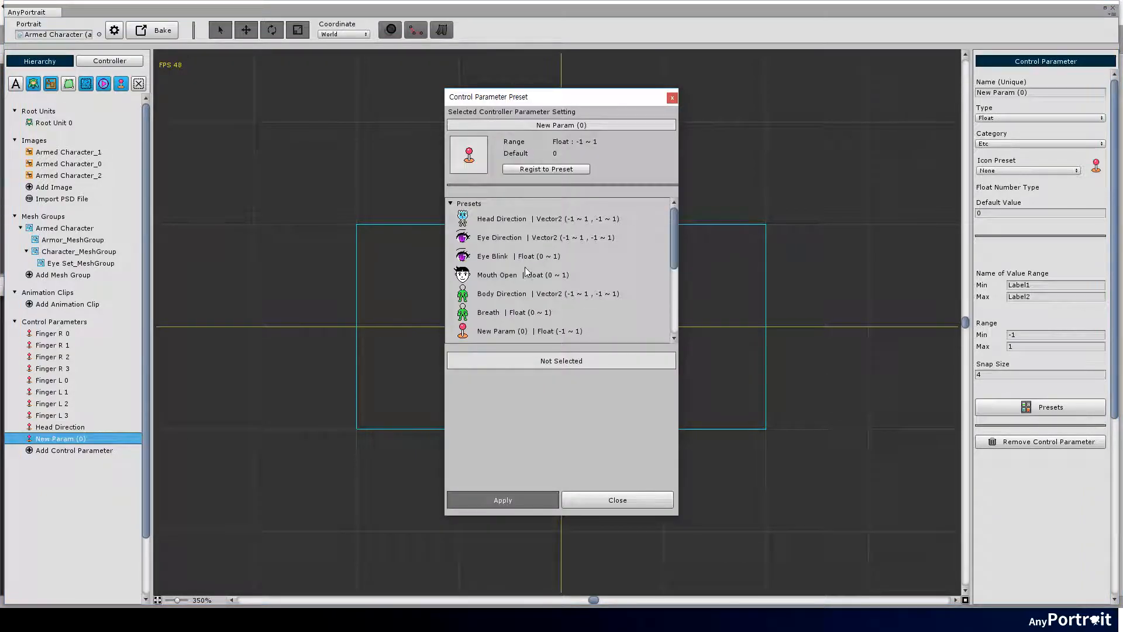
left_click(495, 238)
left_click(530, 499)
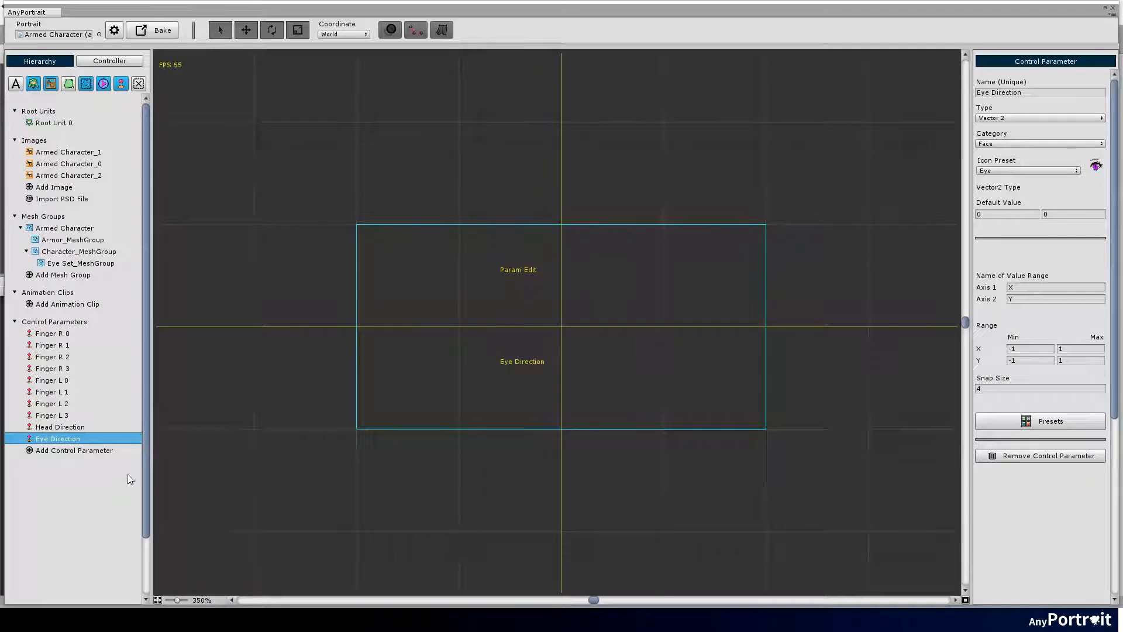
- Add another control parameter and give it the Eye Blink preset
left_click(75, 451)
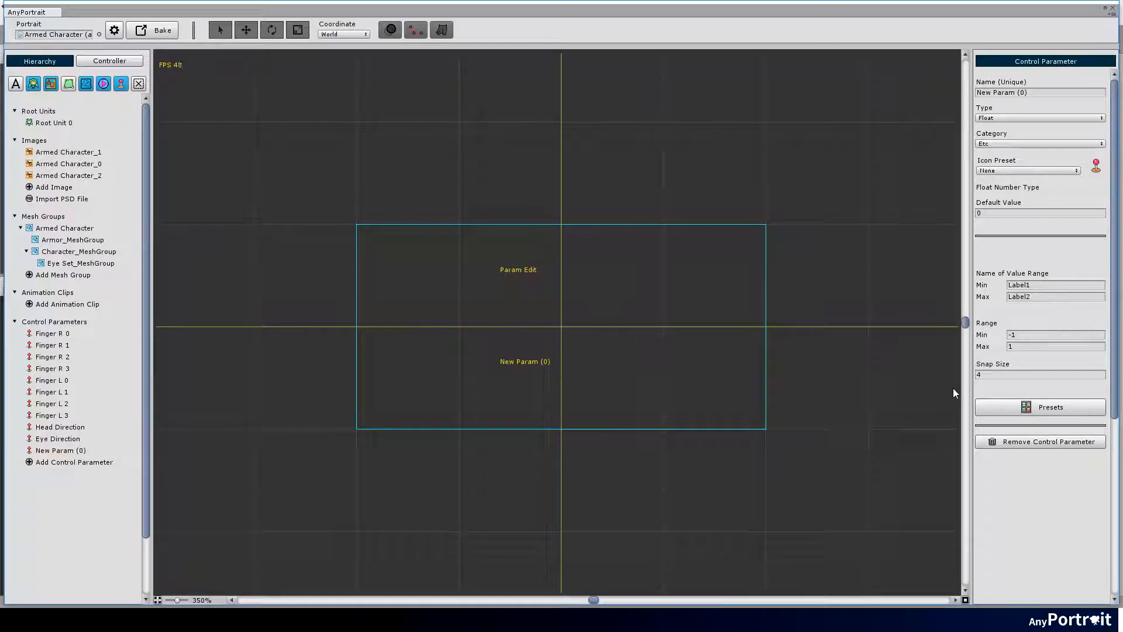
left_click(1040, 406)
left_click(531, 258)
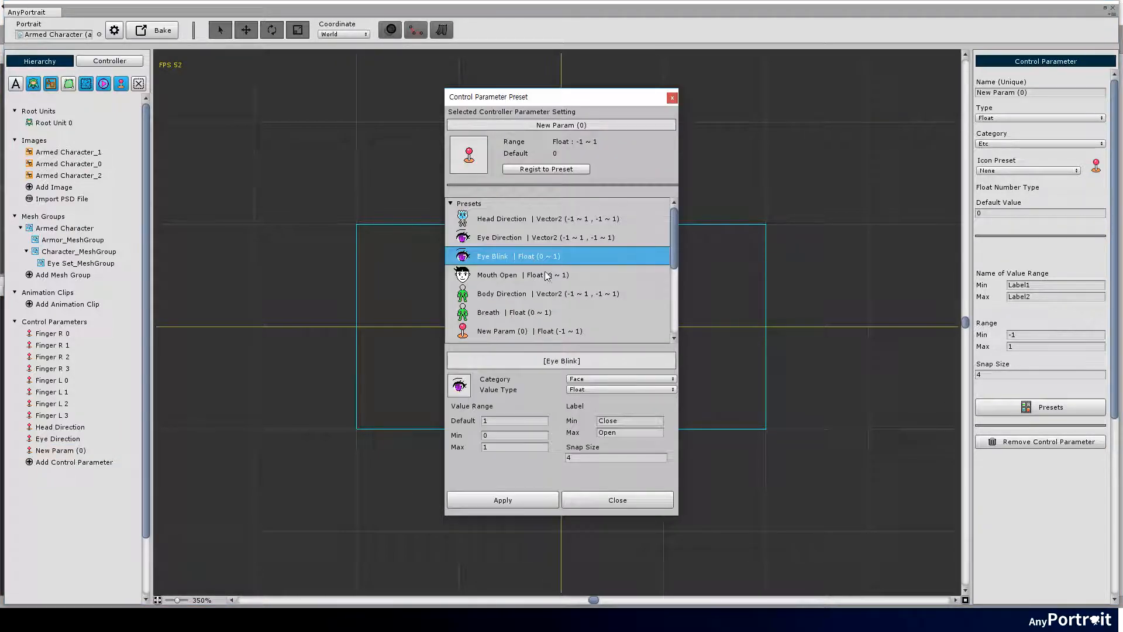
scroll(559, 306, "down", 2)
scroll(559, 307, "up", 2)
left_click(514, 496)
- Add a control parameter that uses the Breath preset
left_click(99, 463)
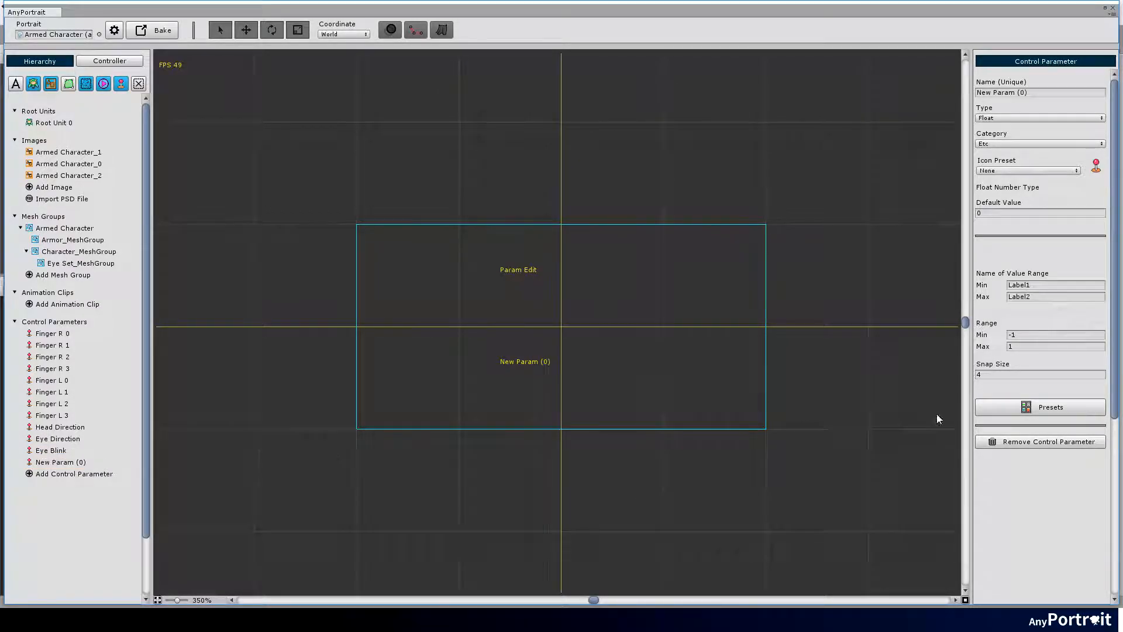
left_click(1033, 404)
left_click(519, 313)
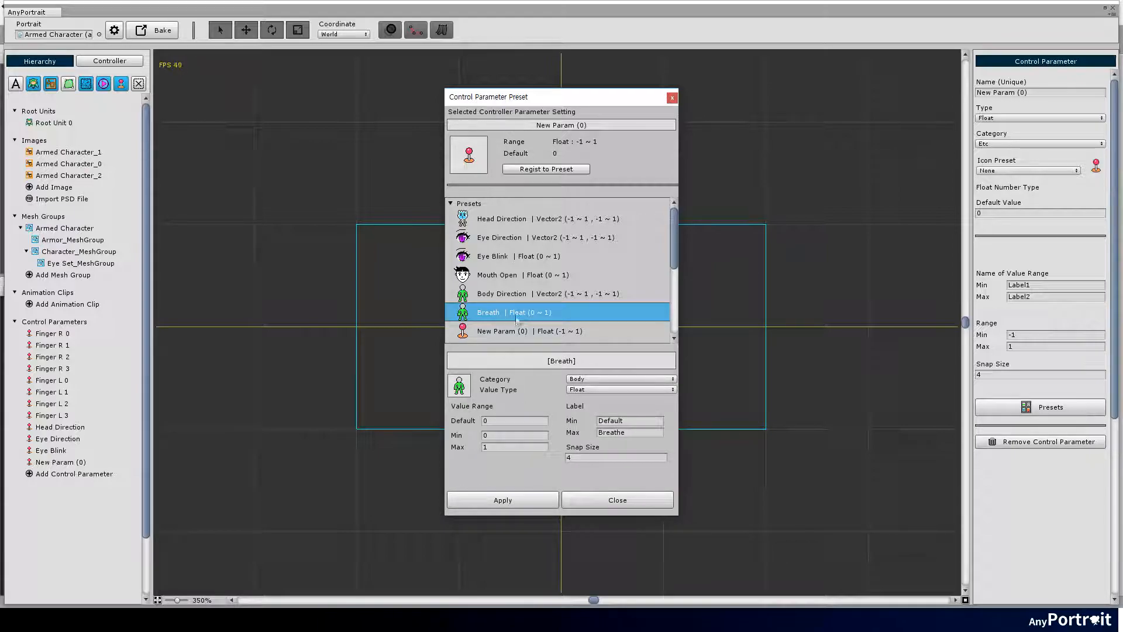
left_click(519, 499)
- Add a control parameter named Body Direction, choose its category and icon preset, and label its range minimum -X
left_click(83, 473)
left_click(1042, 92)
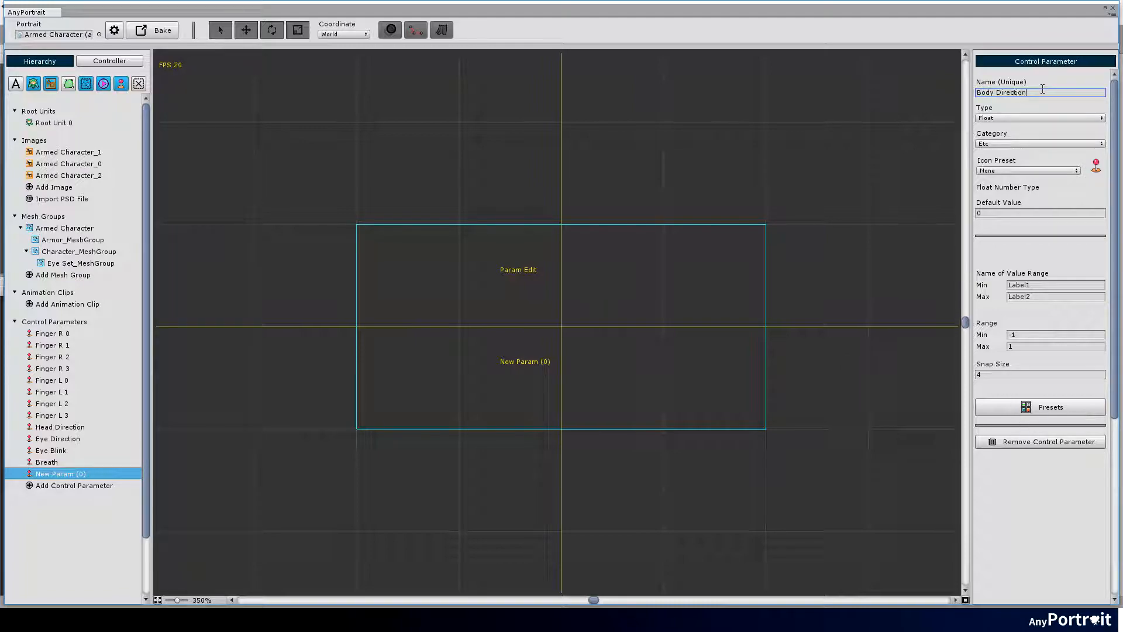
left_click(1010, 144)
left_click(1010, 170)
left_click(1008, 171)
left_click(1010, 208)
left_click(1030, 285)
type("-X")
left_click(1043, 296)
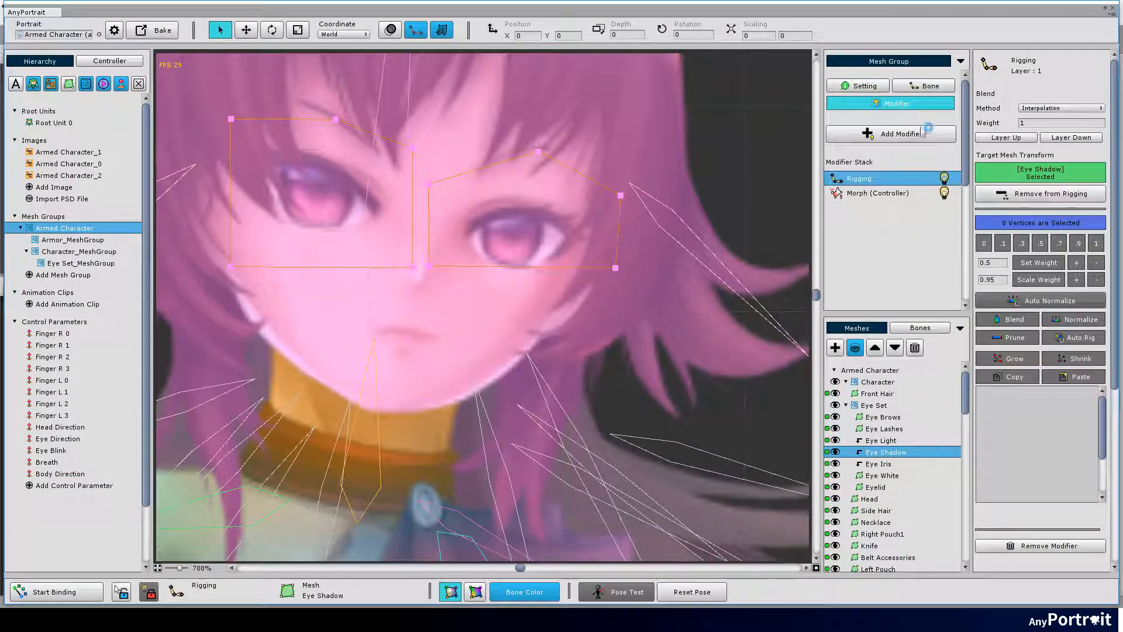
- Open the Armed Character's Morph (Controller) modifier and filter the control parameters to the Head and Face categories
left_click(925, 132)
left_click(597, 412)
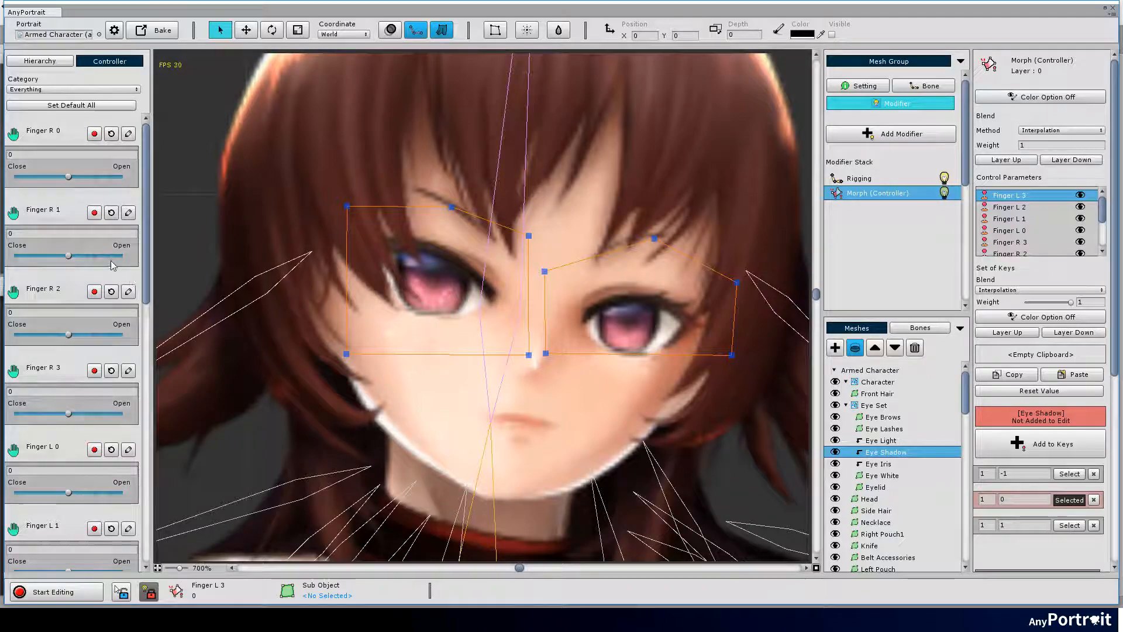
scroll(111, 265, "down", 14)
left_click(69, 90)
left_click(59, 102)
left_click(69, 91)
left_click(35, 127)
left_click(70, 90)
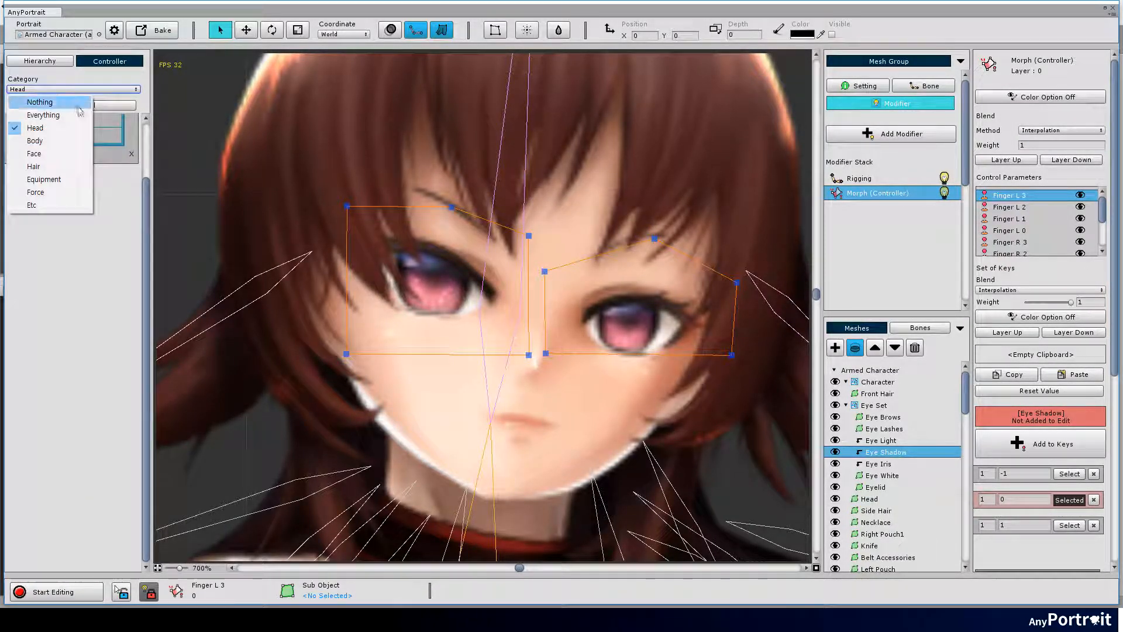
left_click(70, 90)
left_click(70, 90)
left_click(54, 154)
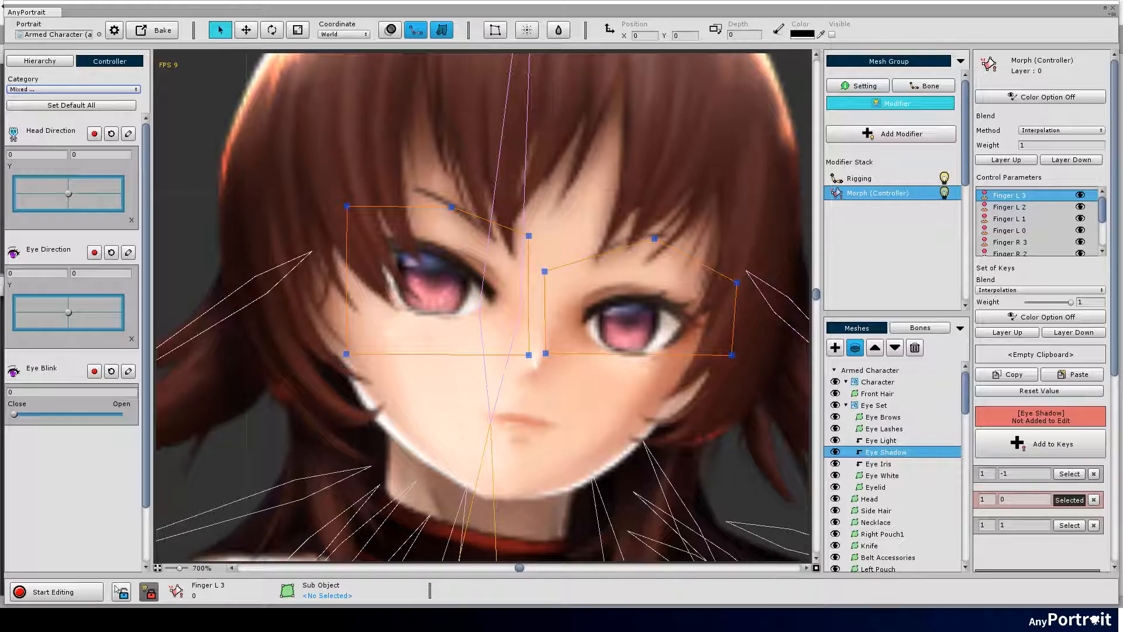
- Record Eye Blink keys at 0 and 1 for the Eye White mesh in the Morph (Controller) modifier
left_click(893, 489)
left_click(880, 477)
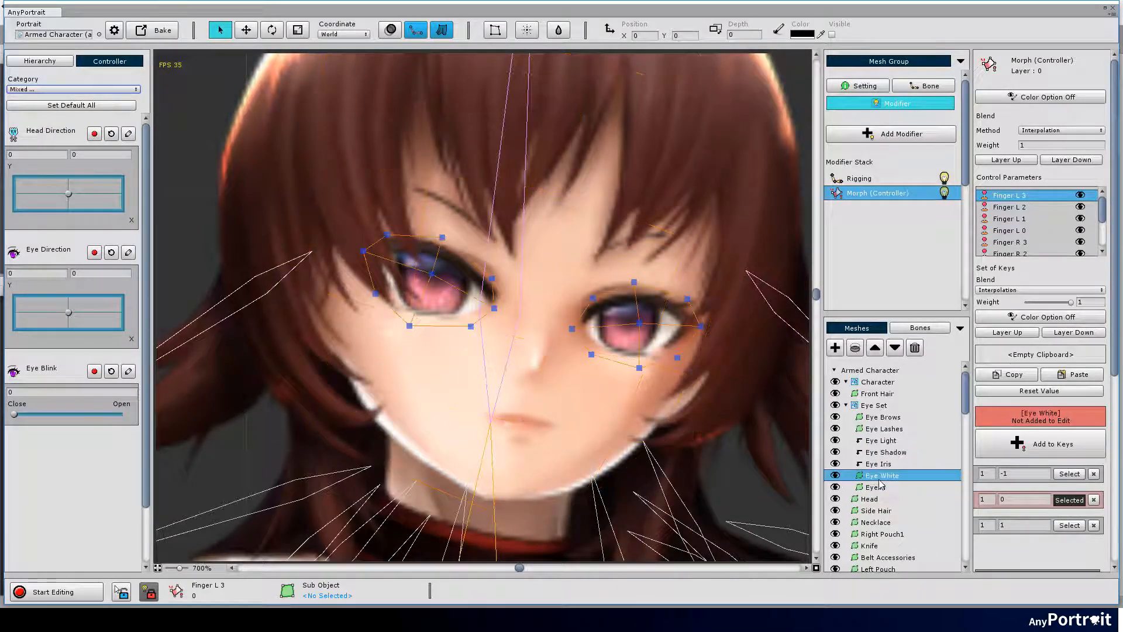
left_click(94, 371)
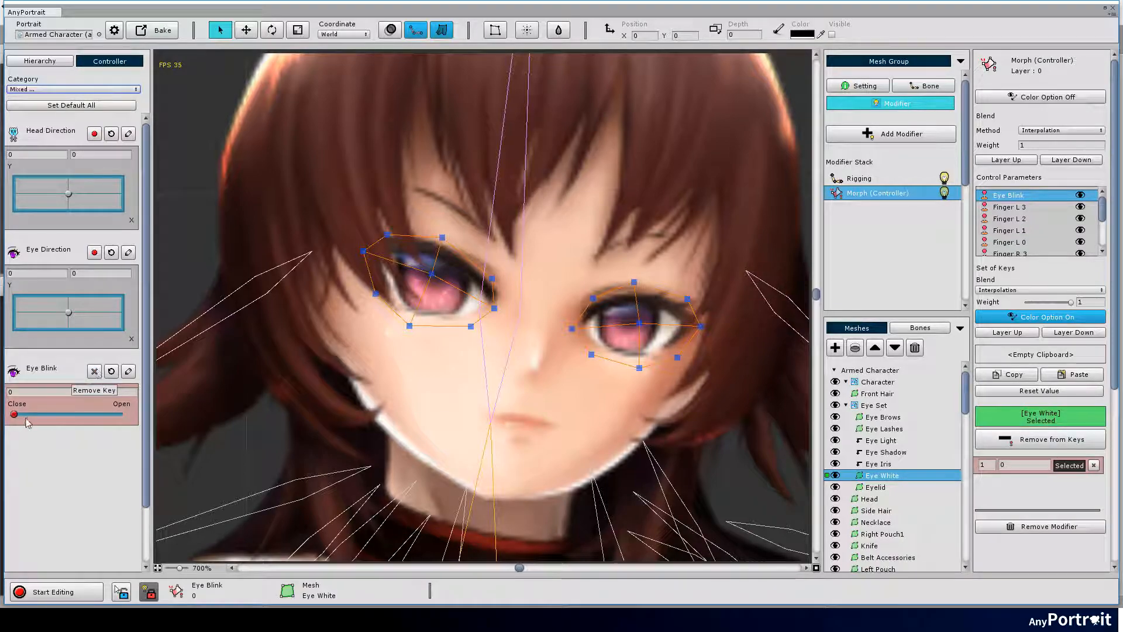
left_click_drag(15, 414, 123, 414)
left_click(94, 370)
- Add the Eyelid, Eye Iris and Eye Shadow meshes to the Eye Blink keys
left_click(866, 463)
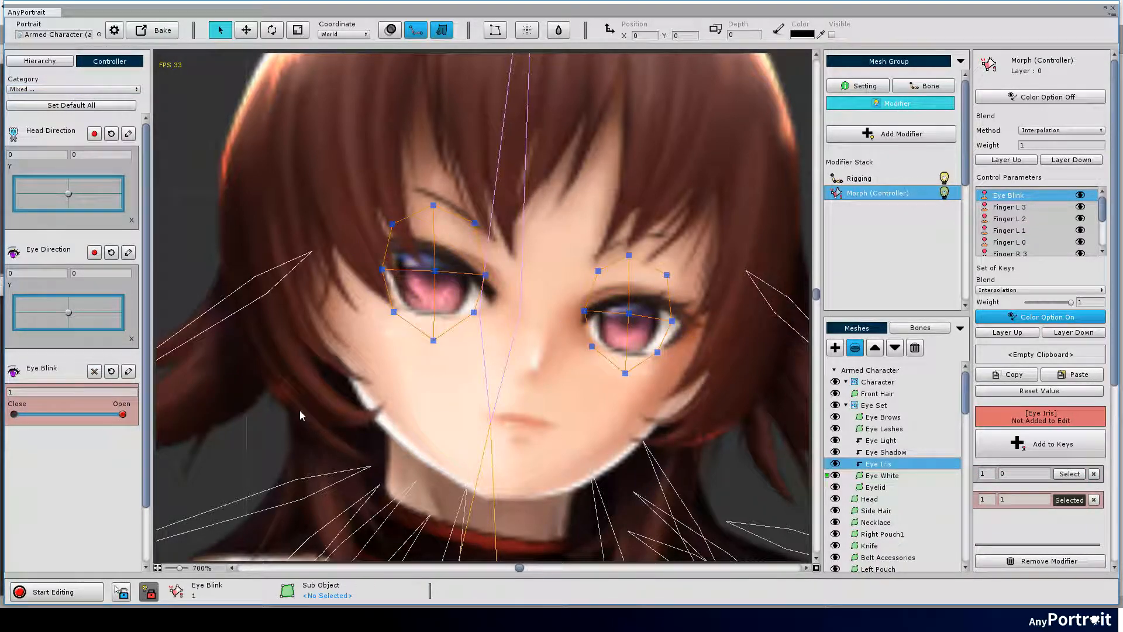
left_click(877, 487)
left_click(1012, 446)
left_click(889, 476)
left_click(890, 464)
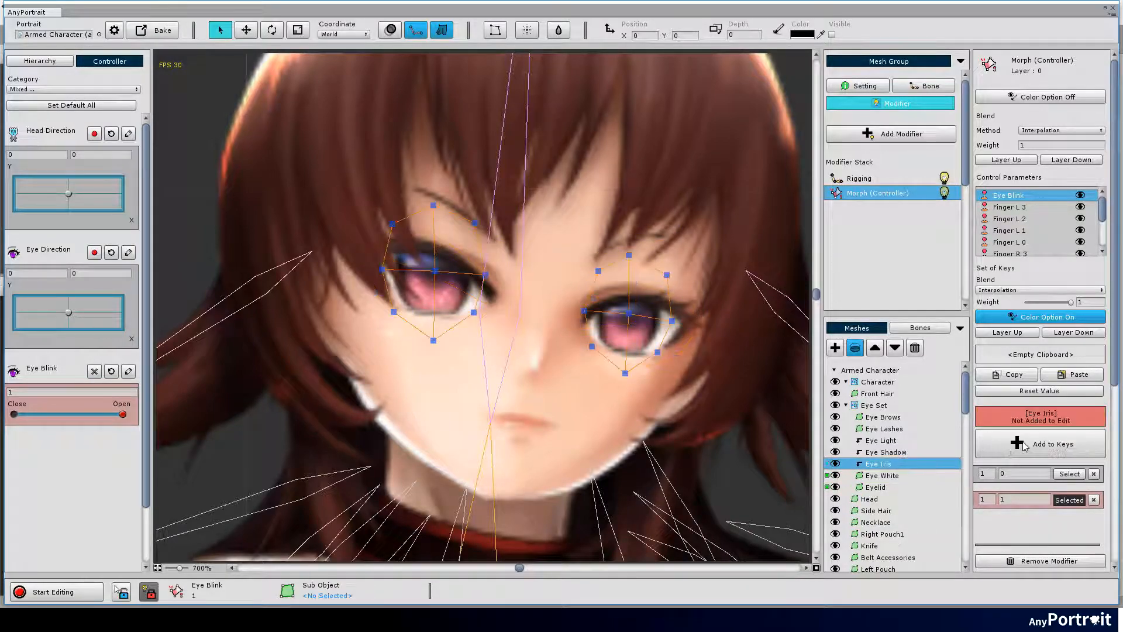
left_click(1010, 450)
left_click(905, 453)
left_click(1018, 443)
- Add the Eye Lashes and Eye Brows meshes to the Eye Blink keys
left_click(880, 440)
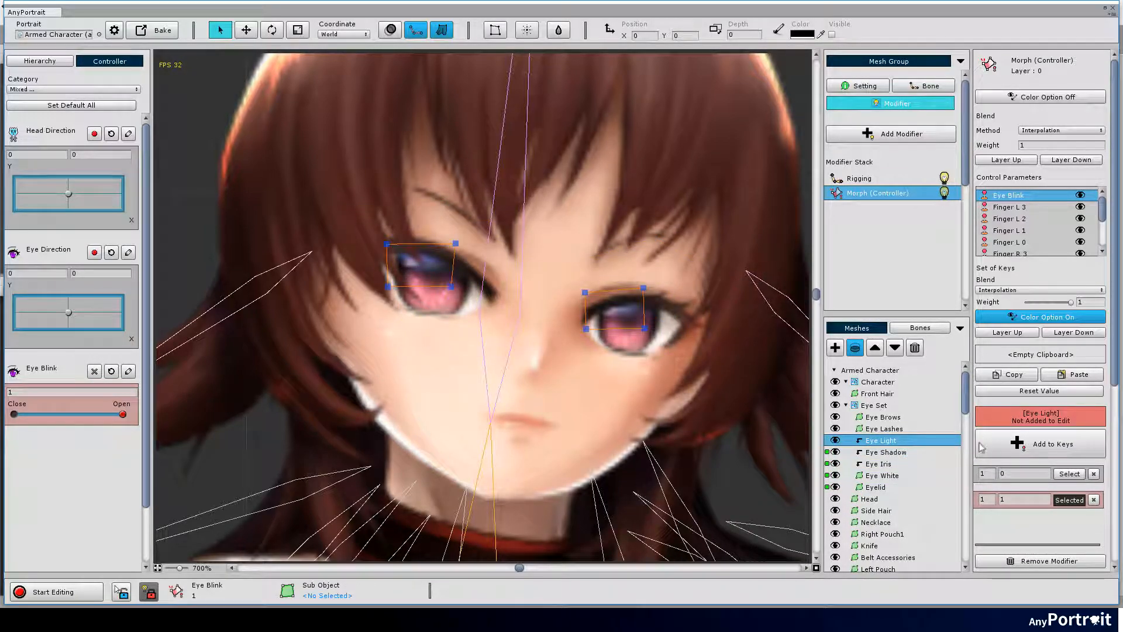
left_click(948, 429)
left_click(1041, 443)
left_click(950, 417)
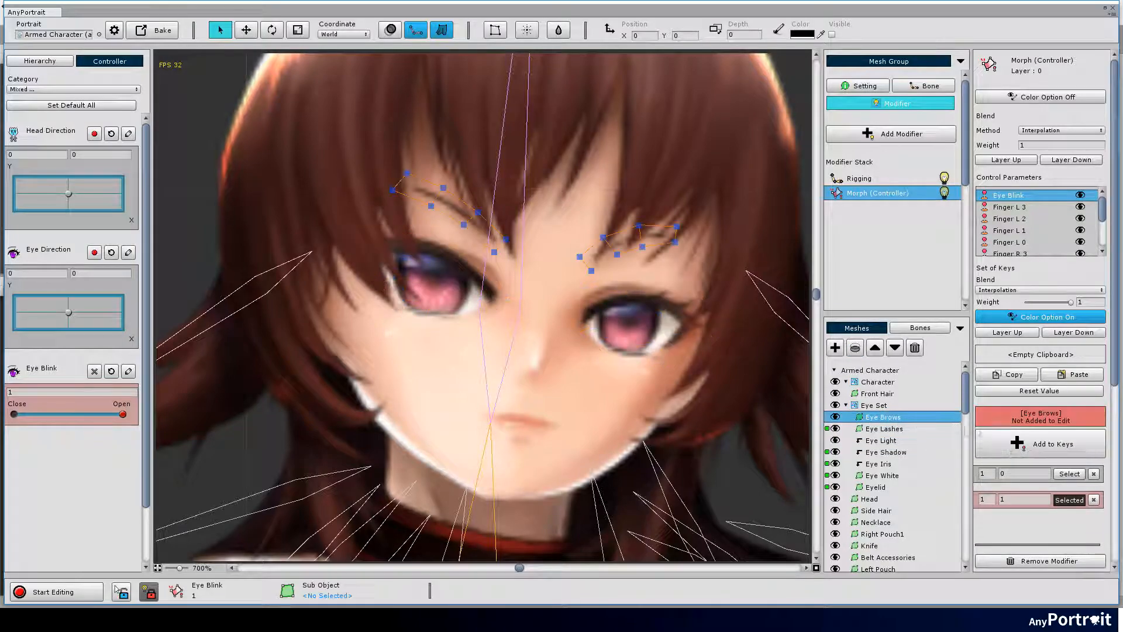
left_click(1008, 448)
- Hide every mesh outside the Eye Set so only the eye meshes are displayed
left_click(864, 475)
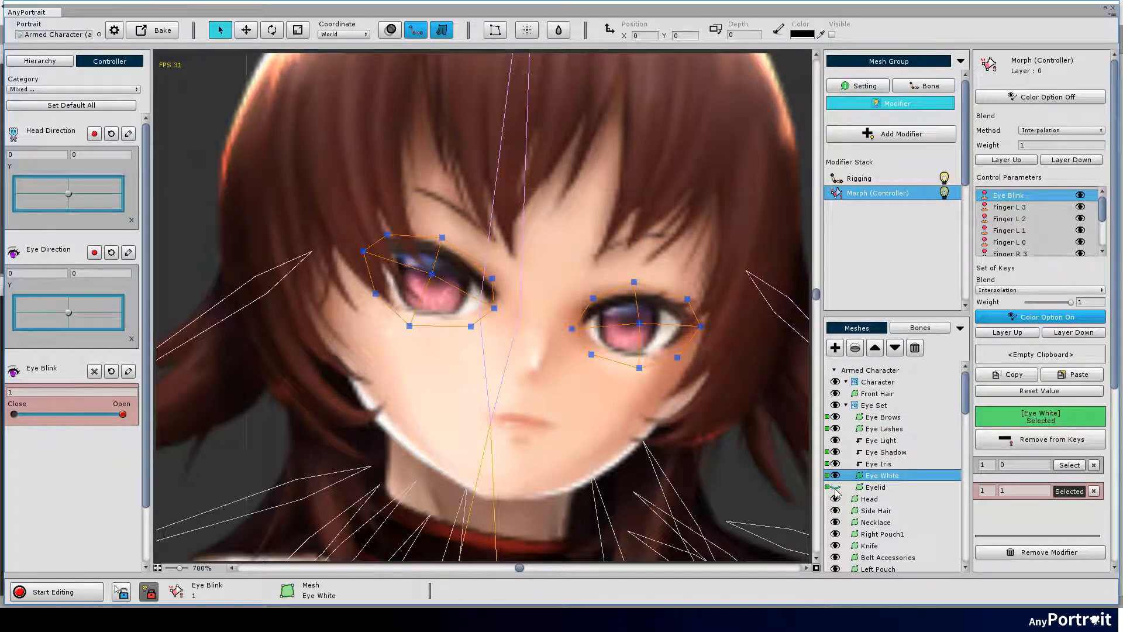
left_click(835, 474)
left_click(837, 476)
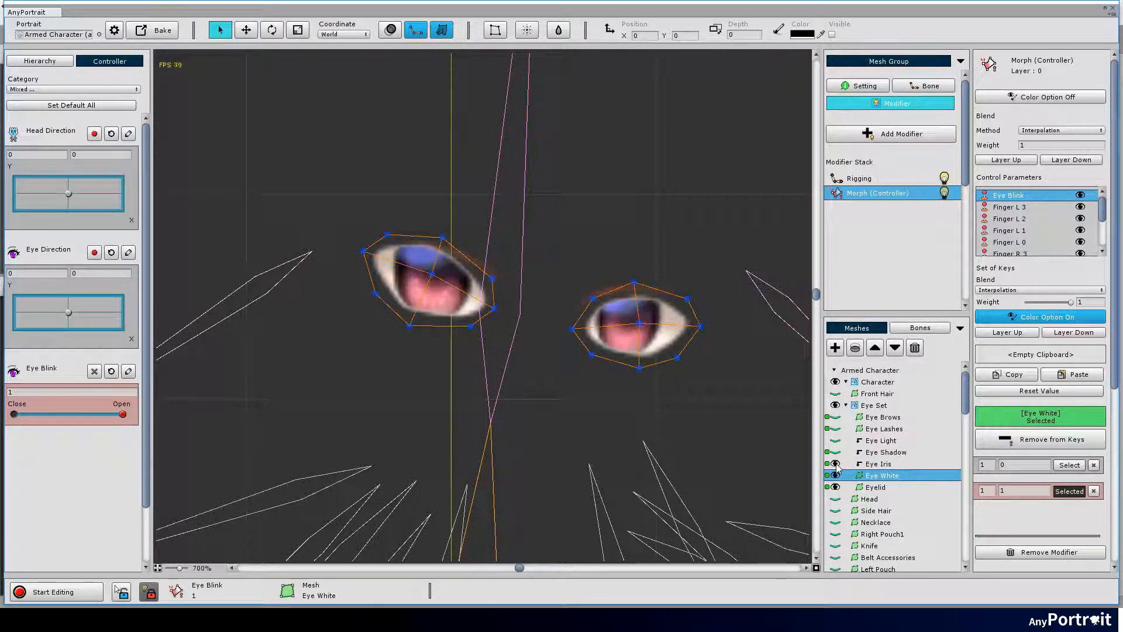
left_click(836, 478)
left_click(837, 479)
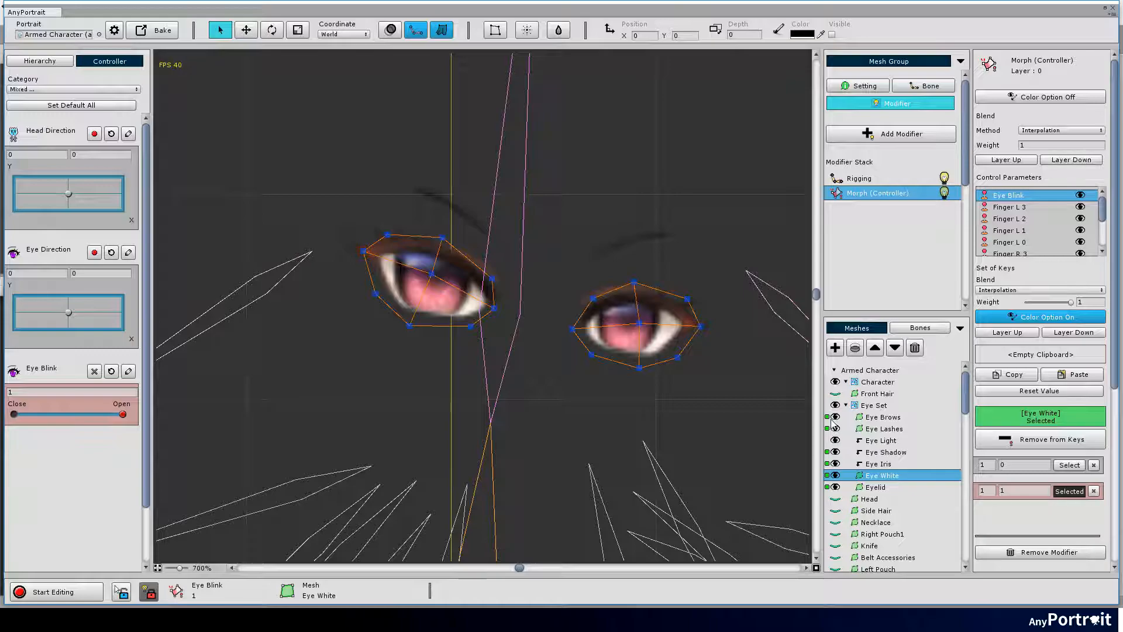
- Hide the remaining Eye Set meshes except Eye Lashes
left_click(833, 441)
left_click(835, 452)
left_click(834, 464)
left_click(834, 475)
left_click(834, 483)
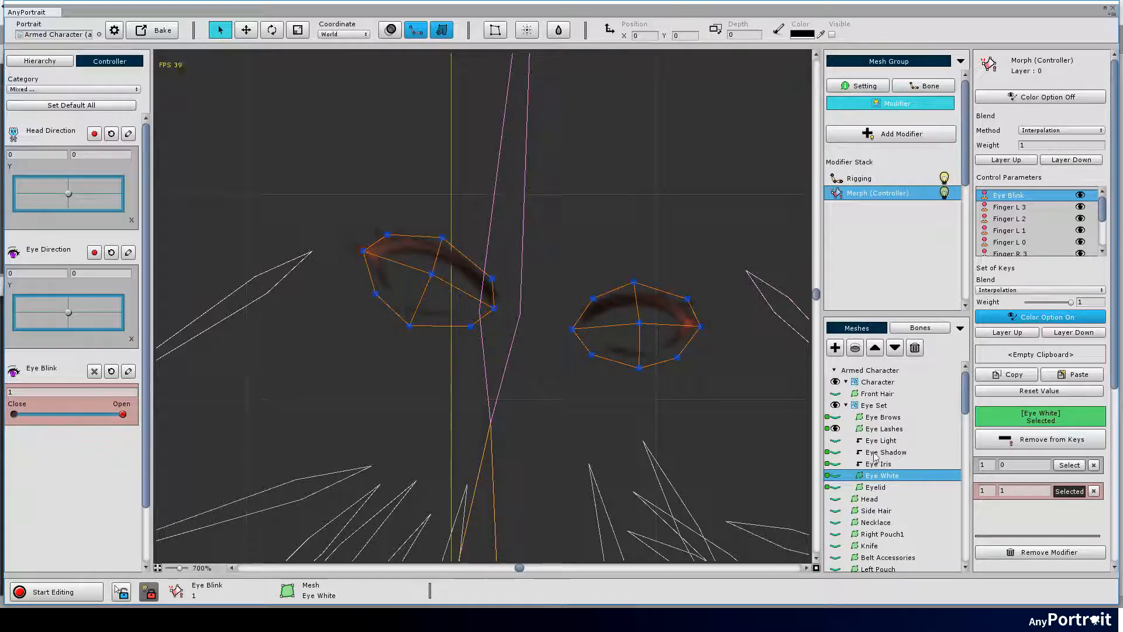
- Select the Eye Lashes mesh, set Eye Blink to 0 (Close) and start editing that key
left_click(882, 429)
scroll(436, 339, "up", 3)
left_click_drag(122, 414, 14, 413)
key("a")
- Move the lower lash strip of the character's left eye down to the closed-eye position
scroll(601, 415, "up", 6)
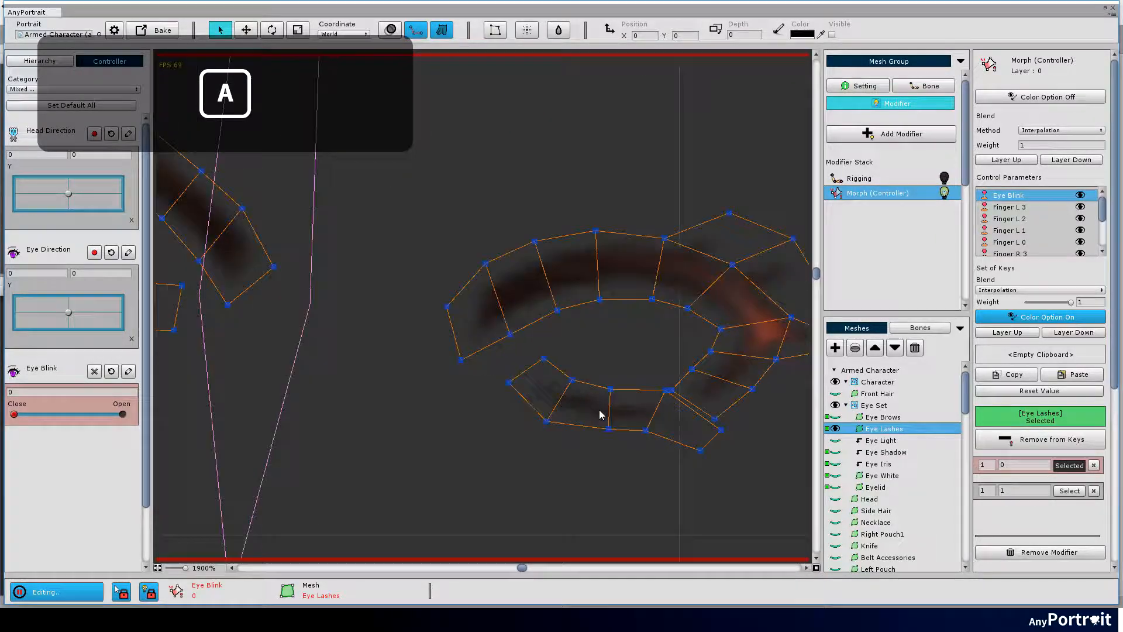
left_click_drag(599, 415, 548, 402)
left_click(603, 288)
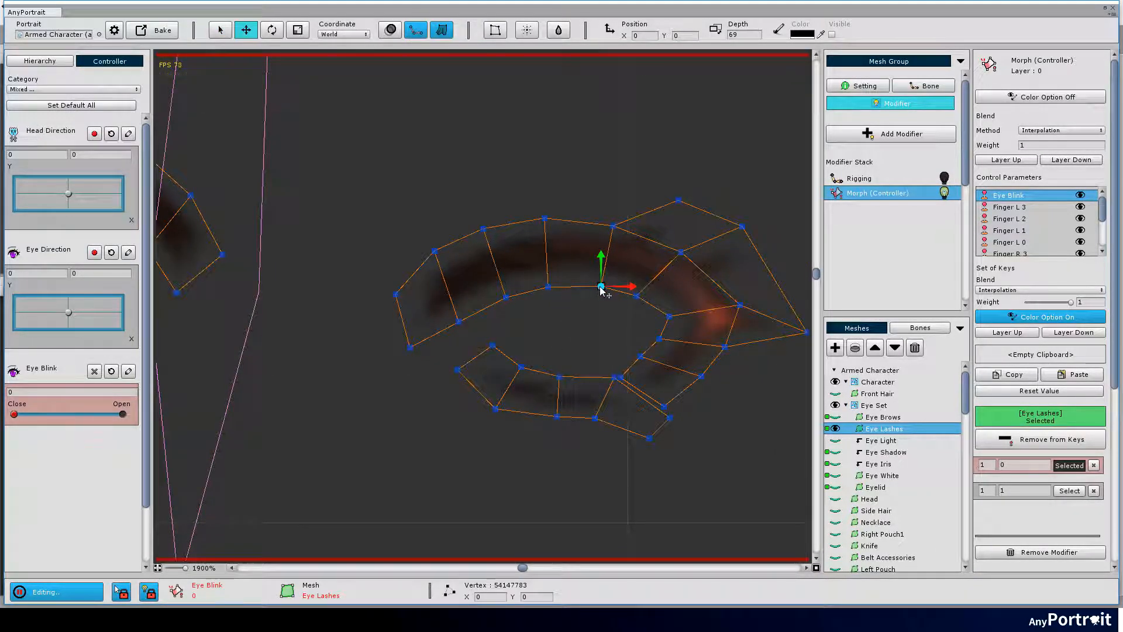
left_click_drag(602, 288, 579, 350)
left_click_drag(439, 439, 531, 345)
left_click_drag(579, 376, 579, 374)
left_click_drag(565, 433, 627, 369)
left_click_drag(650, 469, 691, 414)
left_click_drag(551, 389, 522, 472)
- Pull the bottom-edge vertices of the left eye's upper lash down into a downward closed-lid curve
left_click_drag(580, 349, 560, 383)
left_click_drag(548, 288, 521, 403)
left_click_drag(507, 298, 495, 364)
left_click_drag(460, 324, 412, 342)
left_click(412, 352)
left_click_drag(637, 298, 598, 393)
- Move the outer-corner vertices of the left eye's lashes down and gather them at the end of the closed-lid curve
left_click_drag(632, 346, 705, 409)
left_click(725, 347, "ctrl")
left_click(659, 338, "ctrl")
left_click(621, 378, "ctrl")
left_click_drag(668, 367, 658, 433)
left_click_drag(669, 319, 616, 419)
left_click_drag(653, 473, 630, 422)
left_click_drag(690, 442, 661, 423)
left_click_drag(713, 412, 686, 421)
- Lower the top-edge vertices of the left eye's upper lash toward its bottom edge to form a thin strip
left_click_drag(613, 225, 573, 329)
left_click_drag(560, 383, 553, 402)
left_click_drag(529, 371, 488, 376)
left_click_drag(459, 350, 454, 364)
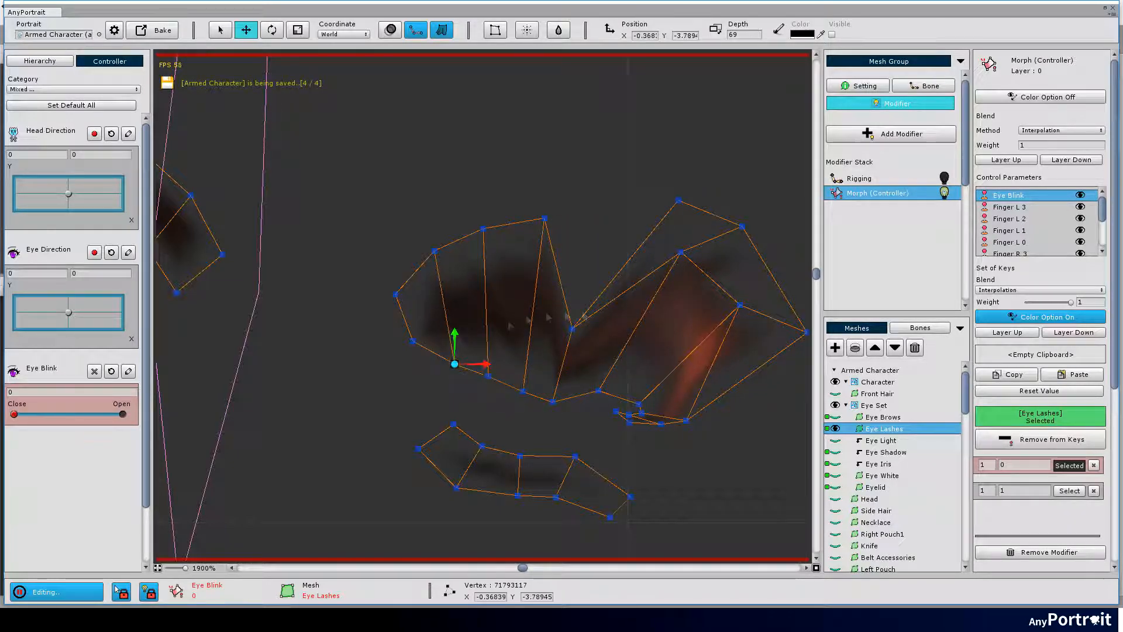
left_click_drag(572, 329, 565, 341)
left_click_drag(324, 333, 392, 337)
left_click_drag(613, 222, 596, 357)
left_click_drag(635, 346, 632, 364)
left_click_drag(552, 233, 555, 344)
left_click_drag(504, 255, 518, 333)
left_click_drag(663, 293, 505, 257)
left_click_drag(509, 357, 506, 376)
- Fine-tune the middle and inner-end vertices of the left eye's closed upper lash
scroll(517, 380, "up", 1)
left_click_drag(591, 436, 516, 377)
left_click_drag(545, 393, 542, 425)
left_click_drag(550, 373, 547, 386)
left_click_drag(469, 328, 467, 336)
left_click_drag(432, 320, 388, 312)
- Bring the outer top vertices and lash tip of the left eye down onto the closed-lid curve
left_click_drag(595, 213, 521, 346)
left_click_drag(658, 270, 607, 379)
left_click_drag(550, 415, 545, 398)
left_click(607, 379)
left_click_drag(569, 427, 530, 397)
left_click_drag(537, 425, 542, 400)
left_click_drag(727, 297, 648, 358)
left_click_drag(659, 186, 543, 304)
left_click_drag(592, 158, 520, 259)
left_click_drag(542, 305, 564, 299)
- Move the lower lash strip of the character's right eye down to the closed-eye position
scroll(404, 427, "down", 4)
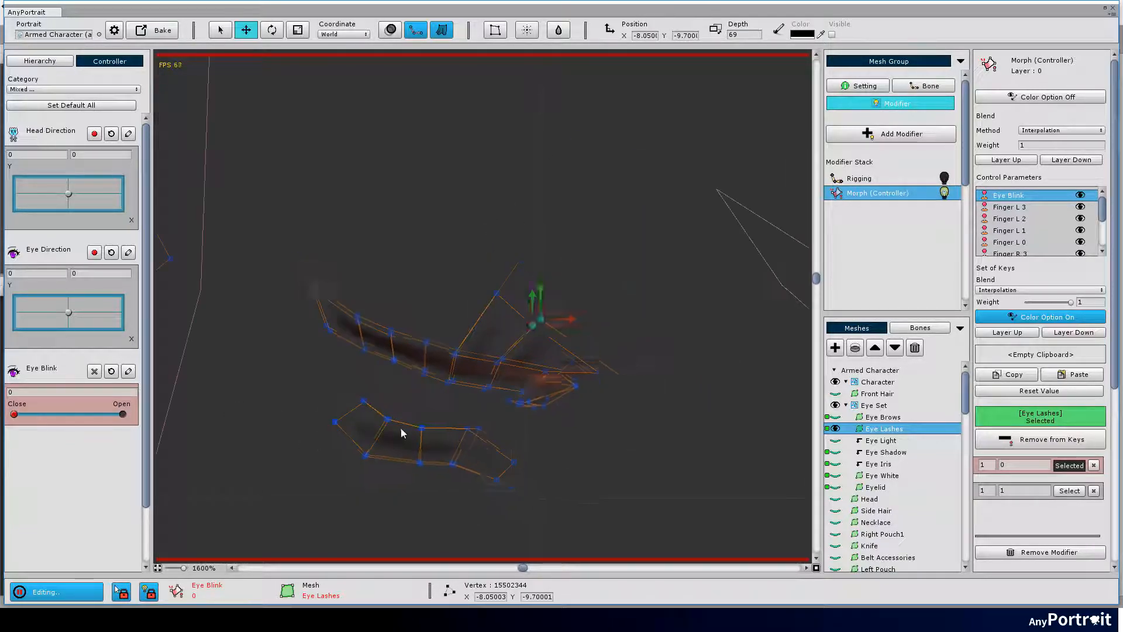
left_click_drag(401, 431, 571, 422)
mouse_move(25, 414)
left_mouse_down()
mouse_move(163, 416)
mouse_move(13, 415)
left_mouse_up()
left_click_drag(296, 419, 329, 422)
left_click_drag(311, 225, 391, 345)
left_click_drag(245, 351, 209, 289)
left_click_drag(245, 278, 272, 336)
left_click_drag(309, 299, 296, 374)
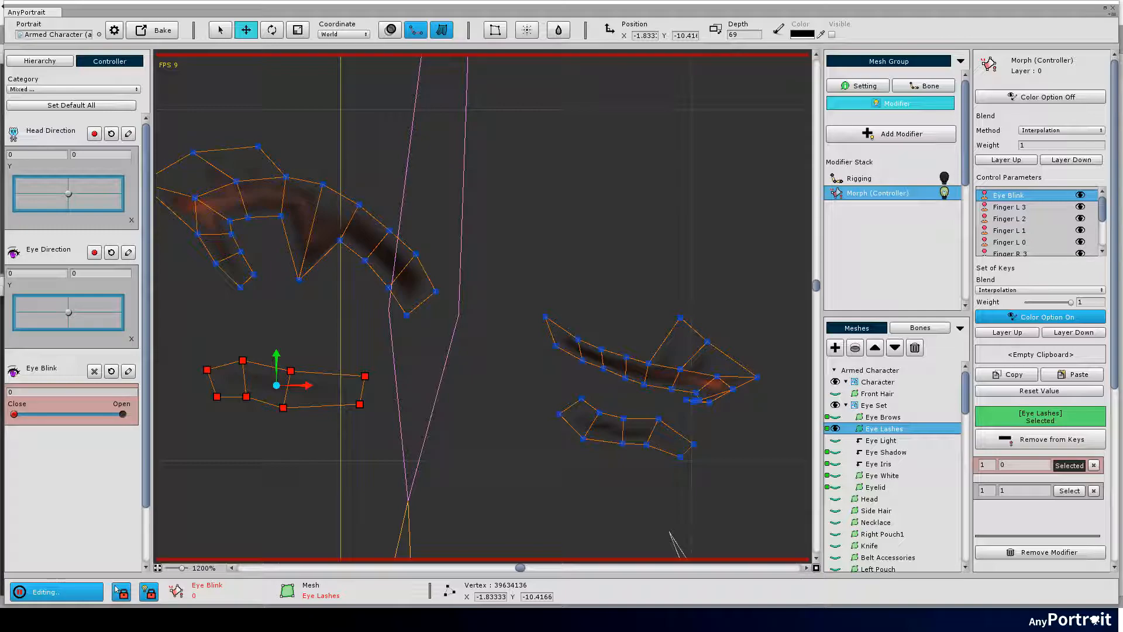
- Lower the bottom-edge vertices and outer strip of the right eye's upper lash into a closed-lid curve
left_click_drag(341, 246, 370, 309)
left_click_drag(397, 295, 418, 318)
left_click(307, 290)
left_click(395, 316)
left_click_drag(196, 318, 272, 234)
left_click_drag(239, 268, 228, 328)
left_click_drag(289, 224, 280, 278)
left_click_drag(256, 225, 233, 258)
left_click(280, 278)
- Lower the inner top-edge vertices of the right eye's upper lash onto the closed-lid curve
left_click_drag(331, 193, 315, 256)
left_click_drag(367, 214, 353, 267)
left_click_drag(399, 238, 382, 274)
left_click_drag(424, 263, 405, 289)
left_click_drag(383, 274, 376, 281)
- Bring the outer upper-lash vertices of the right eye down to continue the closed-lid curve
left_click_drag(296, 188, 284, 250)
left_click_drag(245, 191, 252, 234)
left_click_drag(284, 249, 284, 250)
left_click_drag(202, 209, 230, 257)
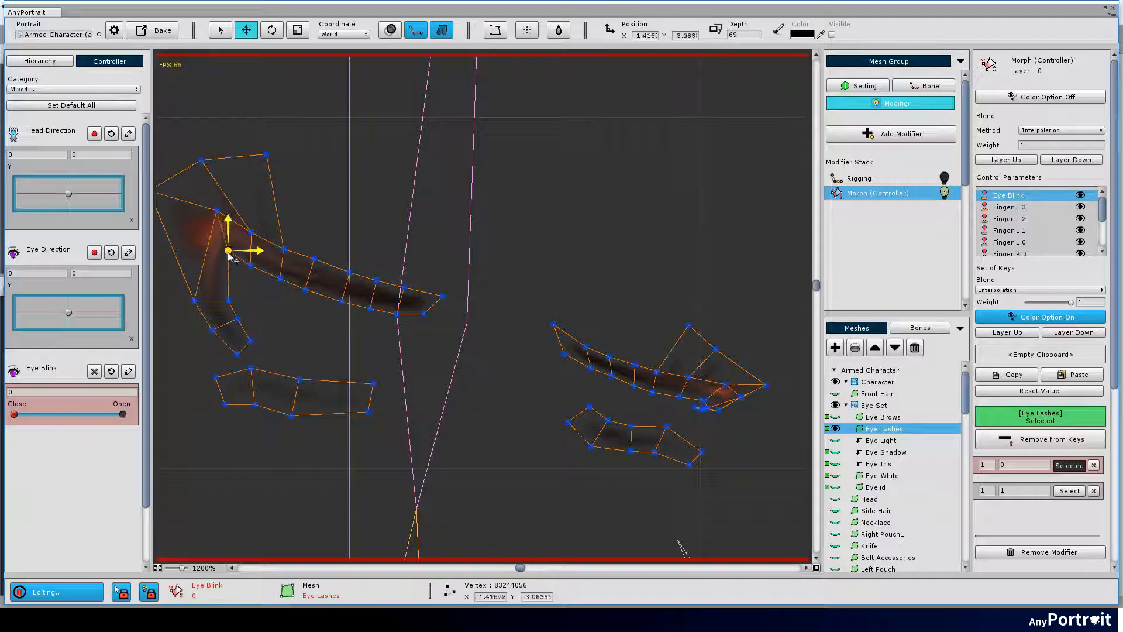
- Fold the outer side strip of the right eye's lash up against the outer corner of the closed lid
left_click_drag(230, 302, 229, 266)
left_click_drag(250, 342, 239, 270)
left_click_drag(194, 301, 187, 230)
left_click_drag(212, 329, 219, 269)
left_click_drag(237, 355, 232, 278)
left_click_drag(186, 230, 175, 224)
- Reposition the outer top vertices and lash tip of the right eye to finish its closed upper lash
left_click_drag(278, 280, 374, 310)
scroll(327, 281, "up", 1)
left_click_drag(259, 248, 251, 234)
scroll(292, 213, "up", 3)
left_click_drag(398, 147, 430, 228)
left_click_drag(290, 157, 346, 188)
left_click_drag(203, 207, 260, 134)
- Record the open-eye lashes as an onion skin and return Eye Blink to 0 to compare the closed pose
scroll(339, 284, "down", 5)
left_click_drag(339, 283, 260, 263)
left_click_drag(14, 414, 123, 414)
left_click(390, 30)
left_click(415, 29)
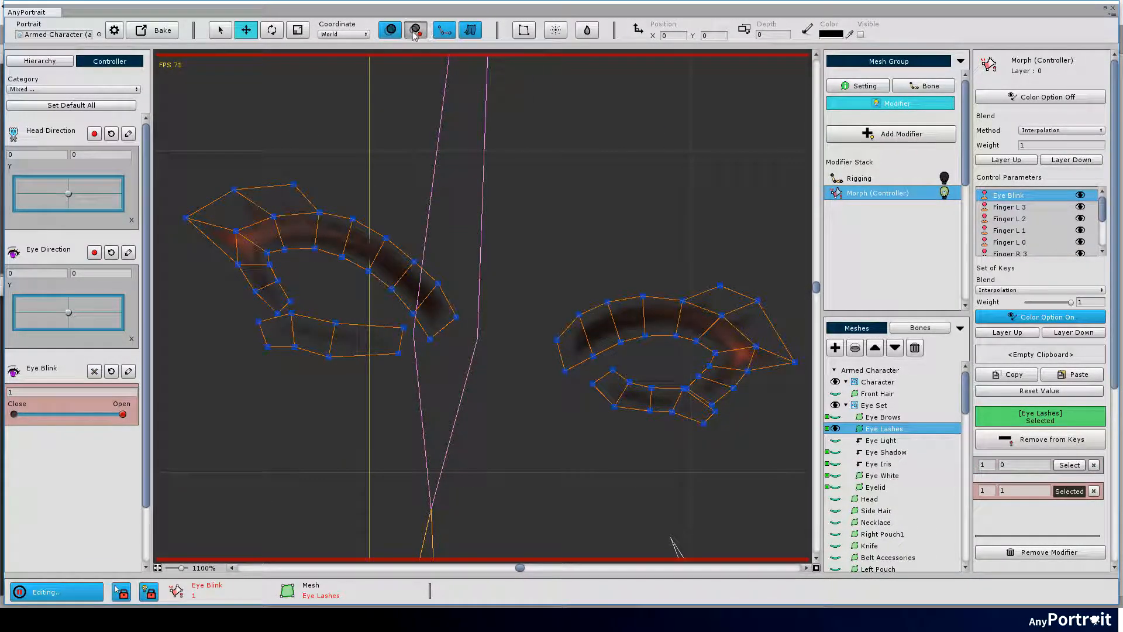
left_click(12, 415)
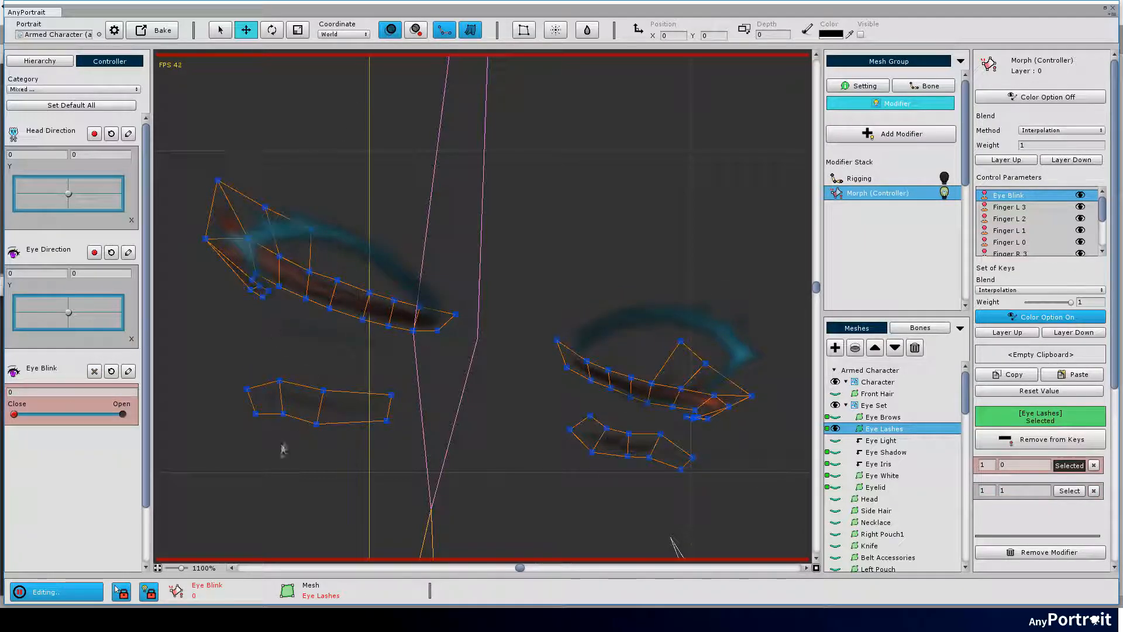
- Move the lower lash strips of both eyes up against the closed upper lashes
left_click_drag(235, 444, 404, 369)
left_click_drag(311, 403, 324, 328)
left_click_drag(502, 476, 770, 429)
left_click_drag(534, 461, 612, 409, "shift")
left_click_drag(633, 446, 647, 403)
- Rotate the outer end of the right eye's lower lash and raise its middle and inner vertices along the upper lash
left_click_drag(246, 364, 283, 294)
scroll(280, 331, "up", 5)
key("e")
left_click_drag(309, 293, 308, 302)
key("w")
left_click_drag(381, 302, 383, 291)
left_click_drag(368, 363, 374, 336)
left_click_drag(504, 310, 506, 305)
left_click_drag(496, 357, 500, 341)
- Raise the middle and outer vertices of the right eye's lower lash to follow the closed upper lash
left_click_drag(385, 292, 392, 280)
left_click_drag(374, 335, 379, 323)
left_click_drag(313, 265, 319, 251)
left_click_drag(303, 326, 310, 304)
left_click_drag(252, 265, 269, 240)
left_click_drag(255, 313, 256, 296)
- Select eight vertices of the left eye's lower lash strip and nudge them slightly down at Eye Blink 0
scroll(258, 296, "down", 6)
left_click_drag(630, 414, 486, 366)
mouse_move(14, 414)
left_mouse_down()
mouse_move(341, 379)
mouse_move(14, 414)
left_mouse_up()
scroll(470, 387, "up", 3)
left_click(409, 297)
left_click(439, 277, "shift")
left_click(463, 295, "shift")
left_click(441, 330, "shift")
left_click(495, 304, "shift")
left_click(493, 337, "shift")
left_click(542, 304, "shift")
left_click(525, 338, "shift")
left_click_drag(498, 319, 497, 323)
- Inspect the outer end of the right eye's closed lash, then switch to the open Eye Blink key
scroll(419, 361, "down", 10)
mouse_move(14, 414)
left_mouse_down()
mouse_move(203, 431)
mouse_move(14, 413)
left_mouse_up()
scroll(246, 285, "up", 10)
left_click(304, 290)
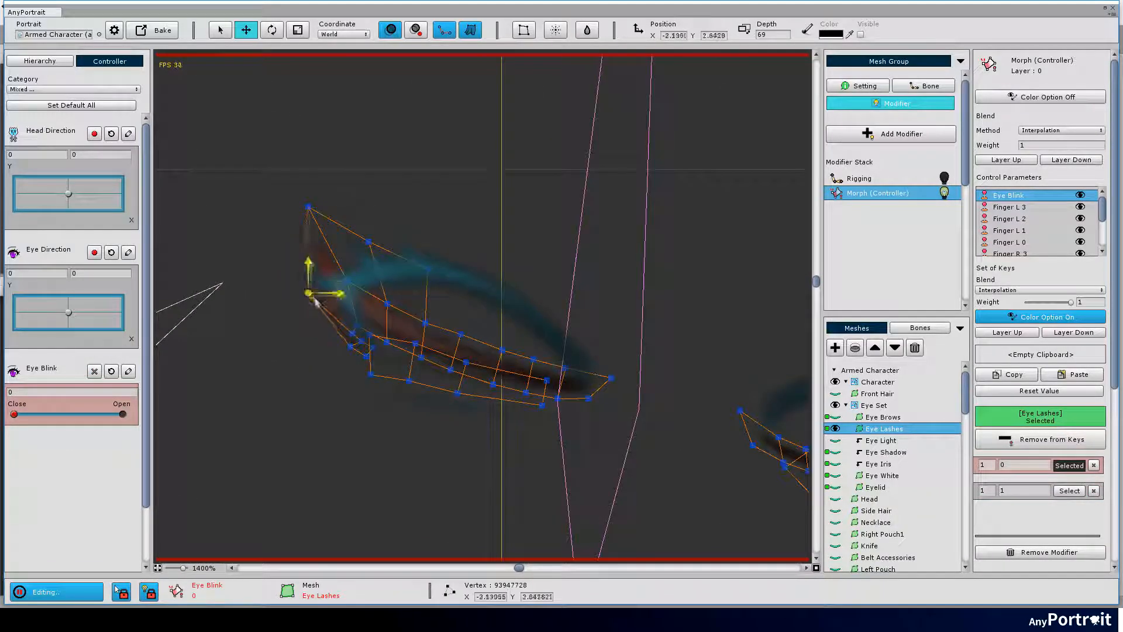
scroll(310, 297, "down", 5)
left_click(1070, 491)
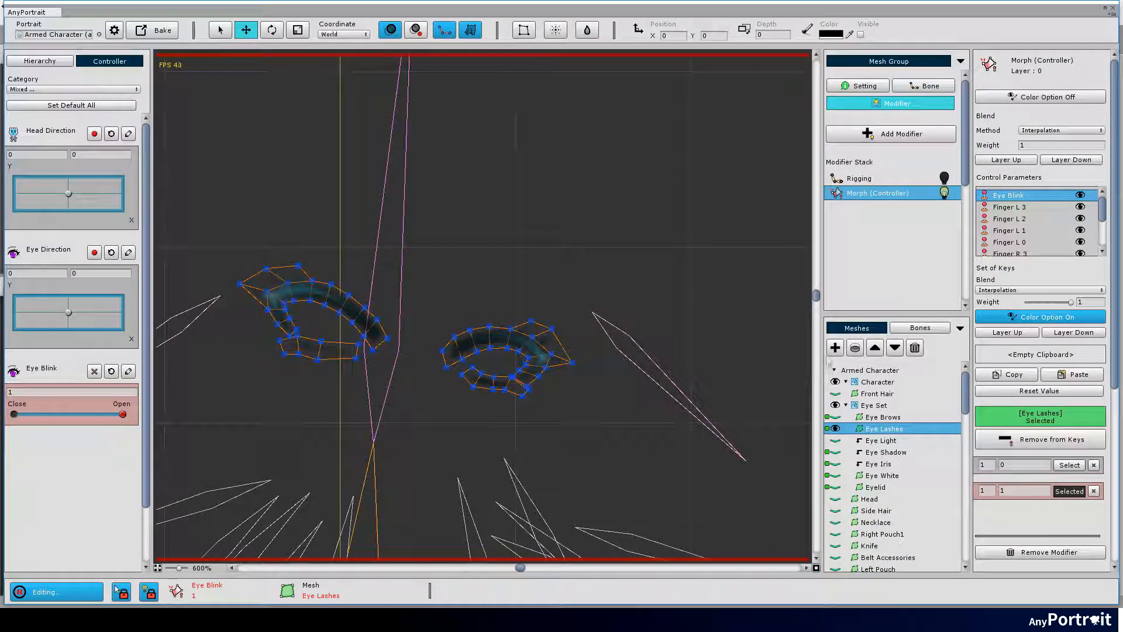
- Select and show the Eye White mesh, turn off the onion skin, and set Eye Blink to 0
left_click(882, 475)
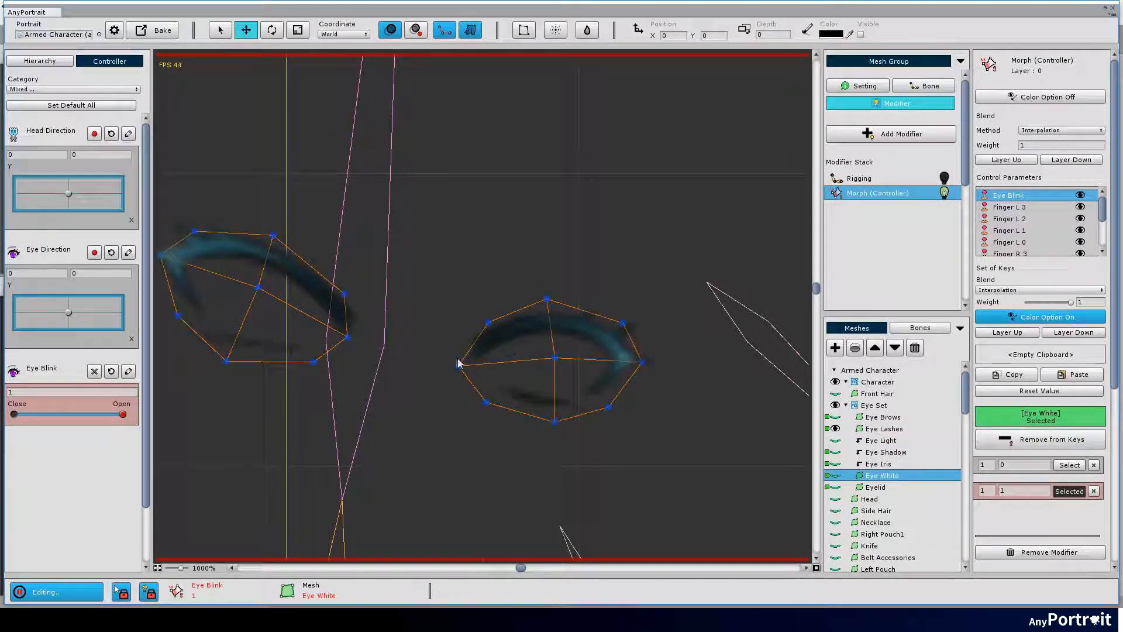
left_click(835, 476)
left_click(390, 30)
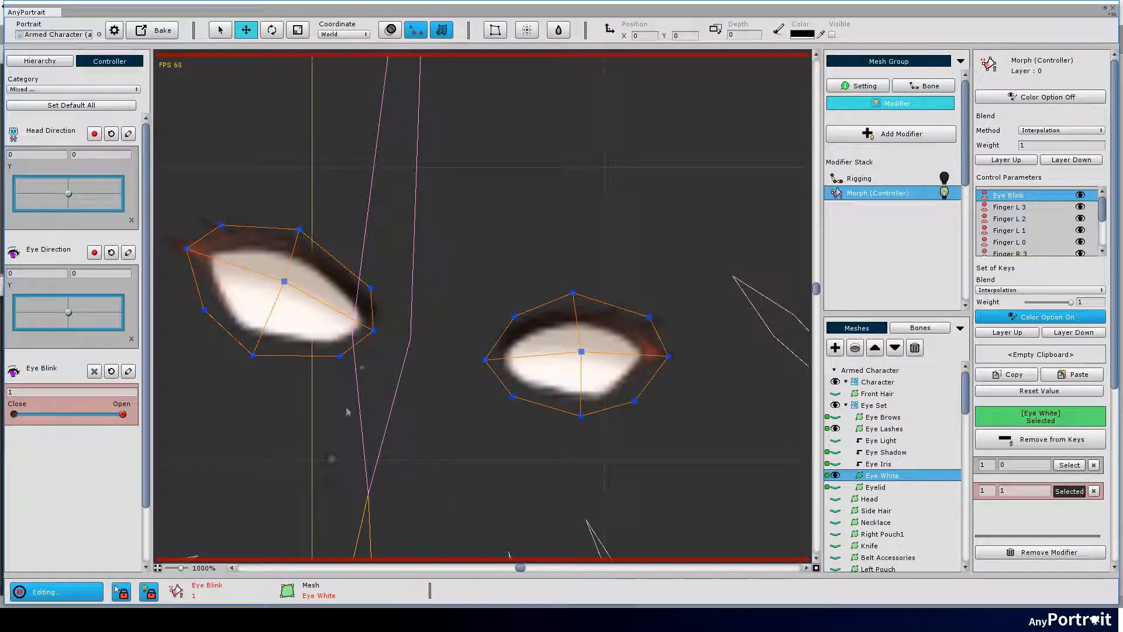
left_click_drag(123, 412, 13, 414)
scroll(572, 384, "up", 1)
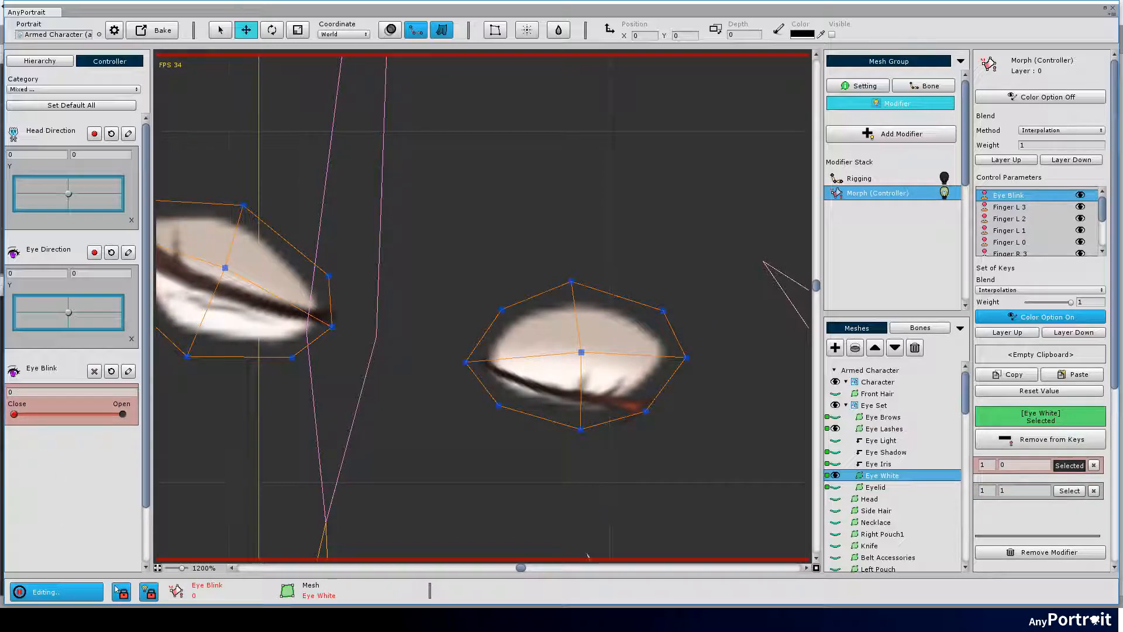
scroll(534, 348, "up", 1)
- Collapse the centre, side and upper vertices of the left eye white onto the closed lash line
left_click_drag(573, 336, 552, 391)
left_click_drag(559, 242, 520, 383)
left_click_drag(418, 349, 462, 362)
left_click_drag(466, 279, 483, 372)
left_click_drag(711, 343, 587, 400)
left_click_drag(681, 280, 655, 396)
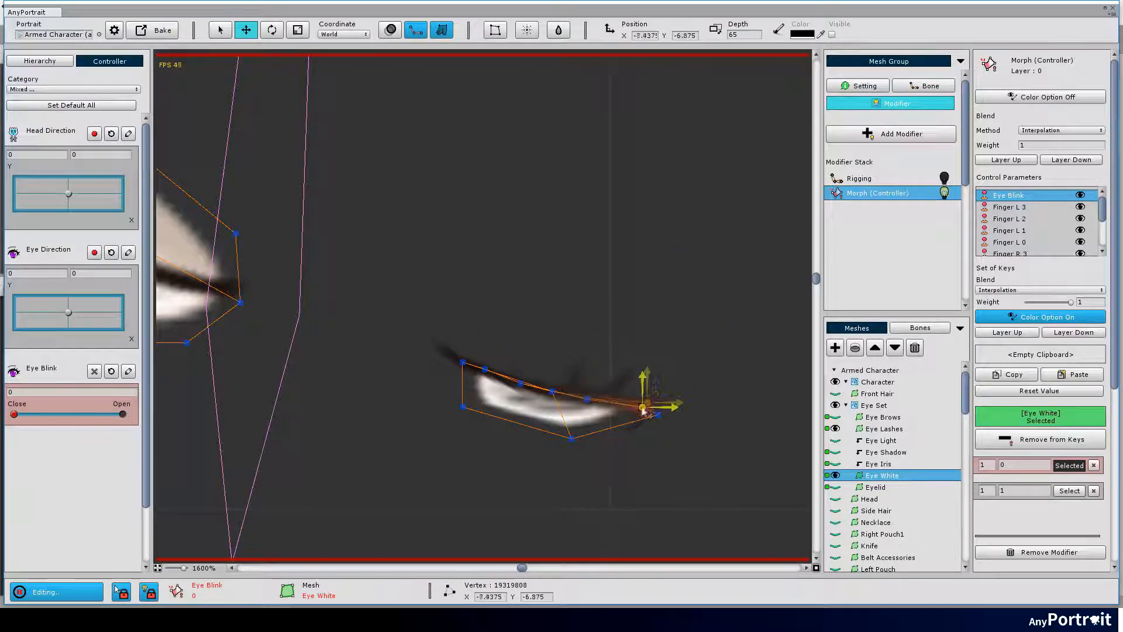
- Raise the bottom vertices of the left eye white so it is hidden behind the closed lash
left_click_drag(572, 438, 583, 398)
left_click_drag(463, 406, 503, 376)
mouse_move(13, 413)
left_mouse_down()
mouse_move(88, 428)
mouse_move(70, 442)
mouse_move(14, 414)
mouse_move(50, 414)
mouse_move(13, 414)
left_mouse_up()
left_click(642, 407)
left_click(599, 404)
- Pull the centre, top, bottom and inner vertices of the right eye white toward the closed lash line
left_click_drag(353, 343, 622, 359)
left_click_drag(366, 240, 352, 263)
left_click_drag(390, 157, 342, 263)
left_click_drag(315, 356, 343, 264)
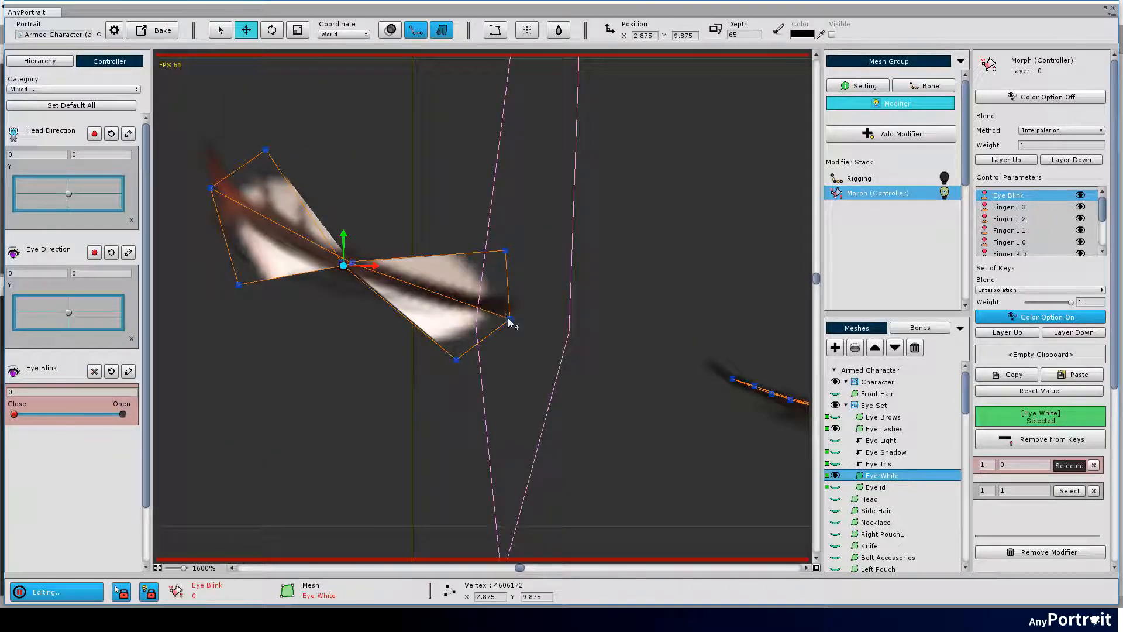
left_click_drag(509, 319, 474, 302)
left_click_drag(504, 250, 506, 254)
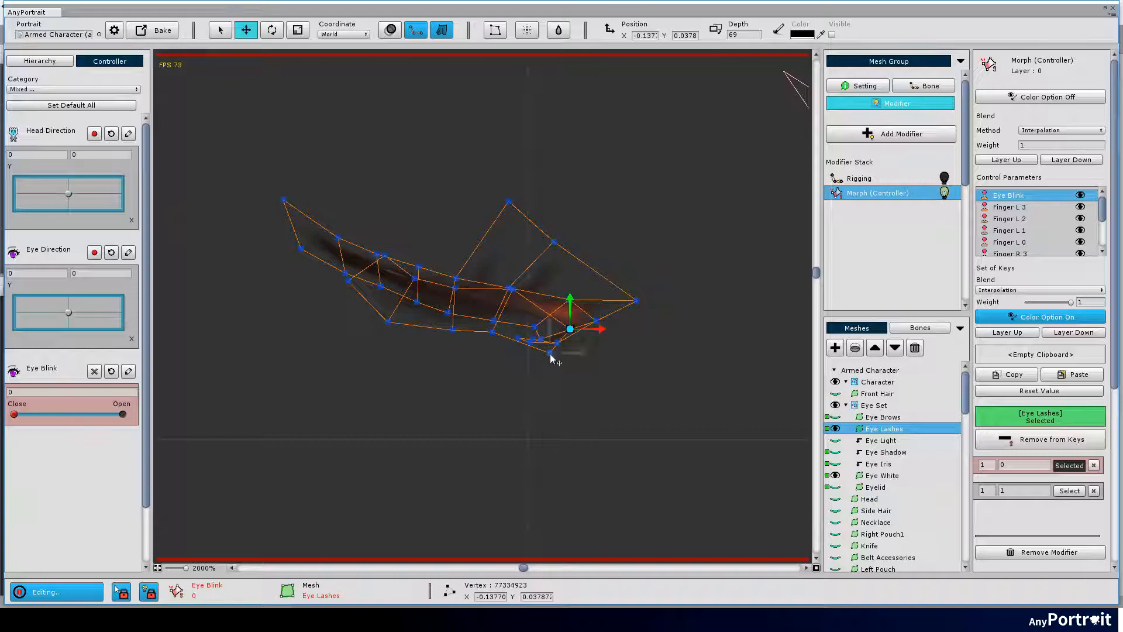
- Tuck the outer lower vertices of the left eye's lower lash up against the closed upper lash
left_click_drag(550, 353, 542, 328)
left_click_drag(532, 339, 534, 329)
left_click_drag(519, 338, 519, 335)
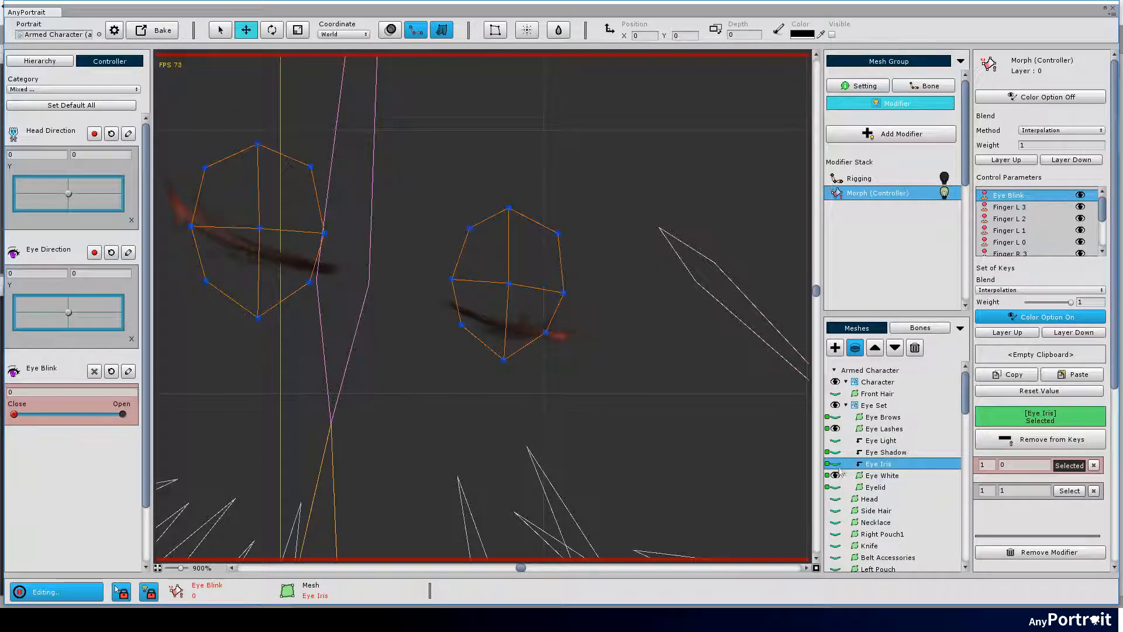
- Select the Eye Shadow vertices around each eye and check them with the Eye Blink parameter
left_click(877, 452)
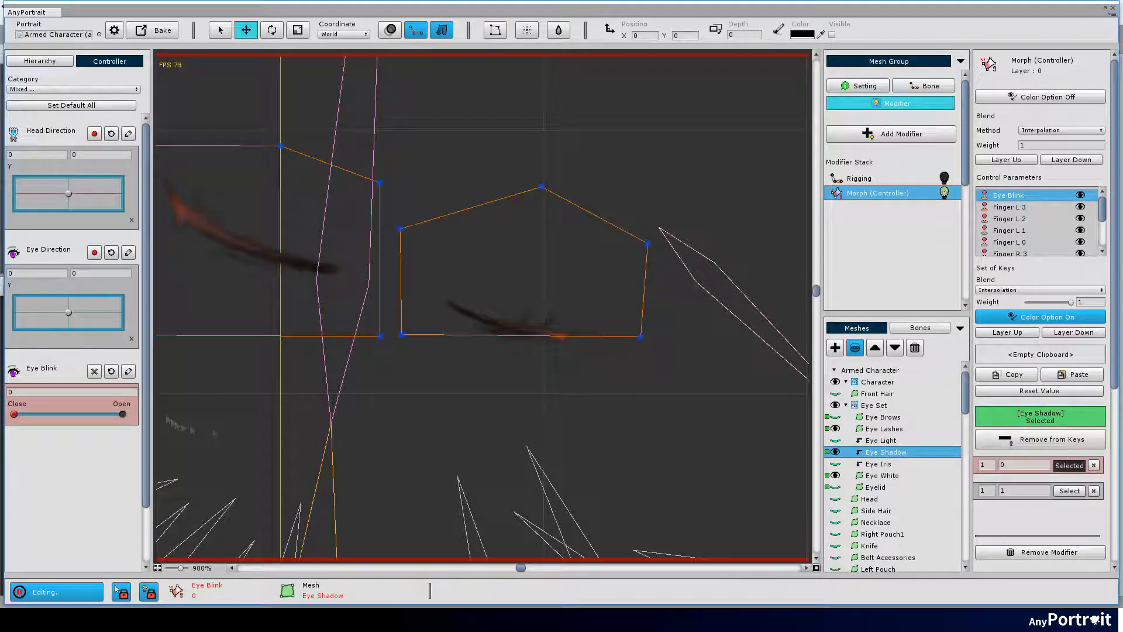
left_click_drag(396, 149, 680, 383)
left_click_drag(380, 269, 554, 280)
left_click_drag(303, 143, 557, 390)
mouse_move(14, 414)
left_mouse_down()
mouse_move(123, 414)
mouse_move(14, 414)
left_mouse_up()
- Show the Eye Brows mesh and lower the left eyebrow with an applied FFD deformation
left_click(882, 418)
left_click(834, 417)
left_click_drag(584, 263, 478, 276)
left_click_drag(497, 179, 652, 267)
left_click(494, 30)
left_click_drag(512, 253, 512, 264)
left_click_drag(512, 223, 512, 231)
left_click_drag(574, 224, 574, 232)
left_click_drag(637, 223, 641, 235)
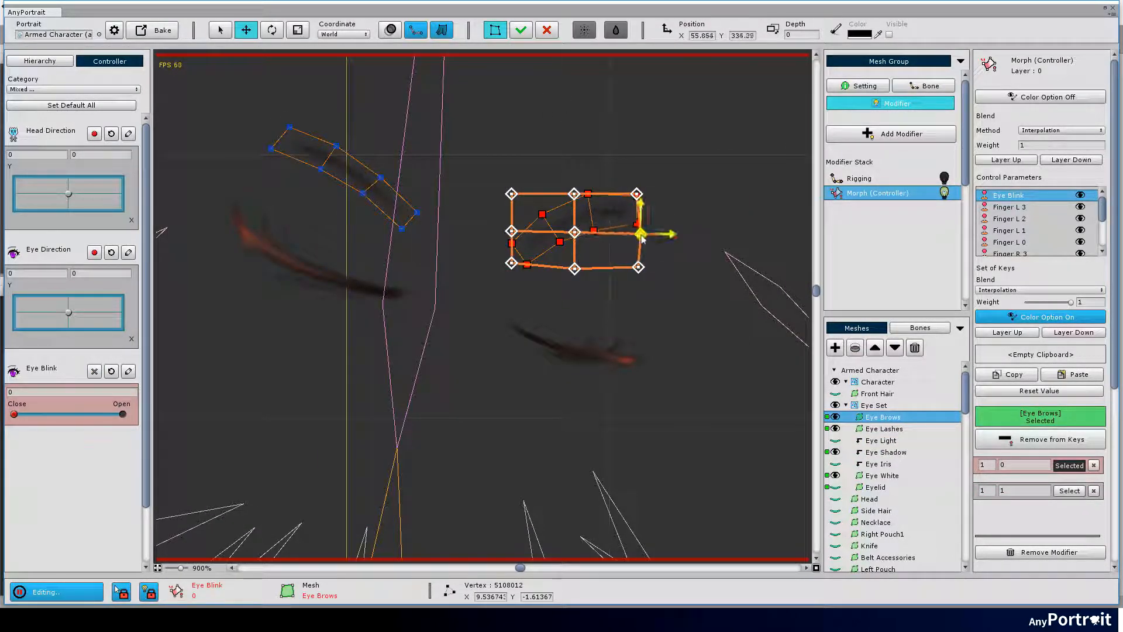
left_click(520, 30)
- Reshape the right eyebrow downward with an FFD deformation and apply it
left_click_drag(257, 114, 433, 246)
left_click(494, 30)
left_click_drag(270, 229, 265, 240)
left_click_drag(271, 177, 259, 194)
left_click_drag(271, 127, 267, 128)
left_click_drag(344, 229, 338, 239)
left_click_drag(344, 178, 338, 186)
left_click(520, 30)
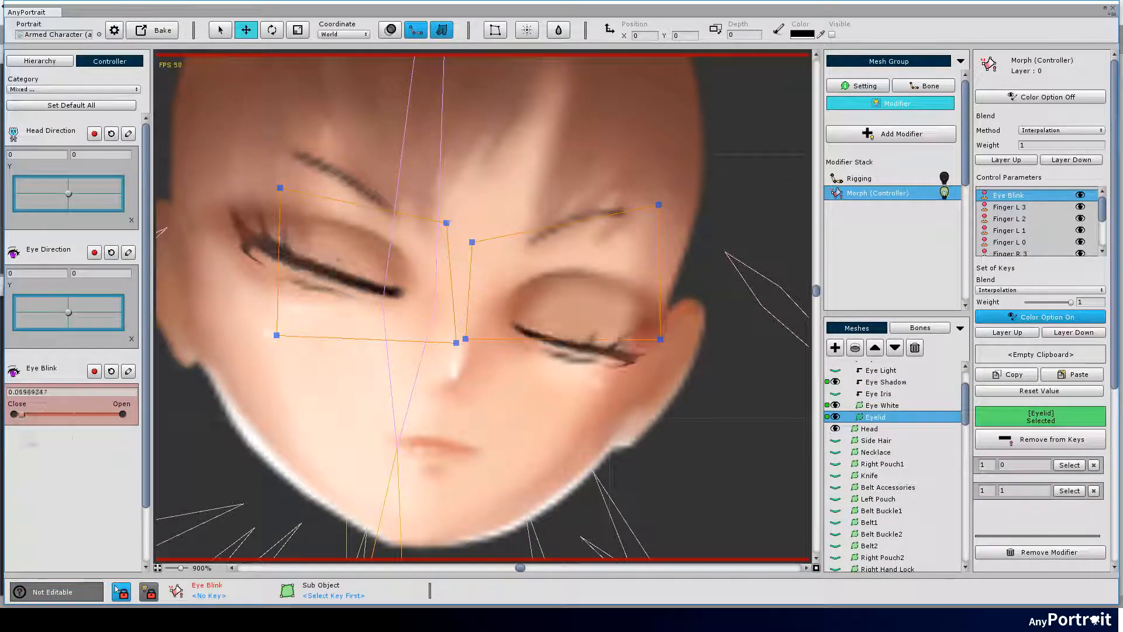
- Lower the left eye's Eyelid mesh vertices to cover the closed eye at Eye Blink 0
left_click_drag(21, 414, 14, 414)
left_click_drag(704, 320, 461, 372)
left_click_drag(563, 339, 554, 375)
left_click(658, 204)
left_click_drag(659, 204, 667, 260)
left_click_drag(472, 241, 472, 275)
left_click_drag(456, 376, 469, 338)
- Adjust the four corner vertices of the right eye's Eyelid mesh and check the result with Eye Blink
left_click_drag(446, 223, 438, 256)
left_click_drag(280, 188, 270, 199)
left_click_drag(456, 342, 429, 358)
left_click_drag(276, 335, 274, 338)
left_click_drag(14, 414, 13, 436)
- Raise and refine the upper corner vertices of both eyelids, testing them with the Eye Blink parameter
left_click_drag(473, 275, 481, 257)
left_click_drag(662, 264, 671, 215)
left_click_drag(260, 208, 266, 188)
mouse_move(14, 415)
left_mouse_down()
mouse_move(76, 416)
mouse_move(13, 416)
left_mouse_up()
left_click_drag(671, 214, 683, 173)
left_click_drag(481, 257, 441, 253)
left_click_drag(269, 178, 271, 172)
mouse_move(16, 414)
left_mouse_down()
mouse_move(82, 417)
mouse_move(13, 417)
left_mouse_up()
- Pull the outer-corner vertices of the right eye's closed lash closer together
left_click(257, 249)
scroll(237, 264, "up", 5)
left_click_drag(254, 233, 264, 228)
left_click_drag(278, 200, 263, 225)
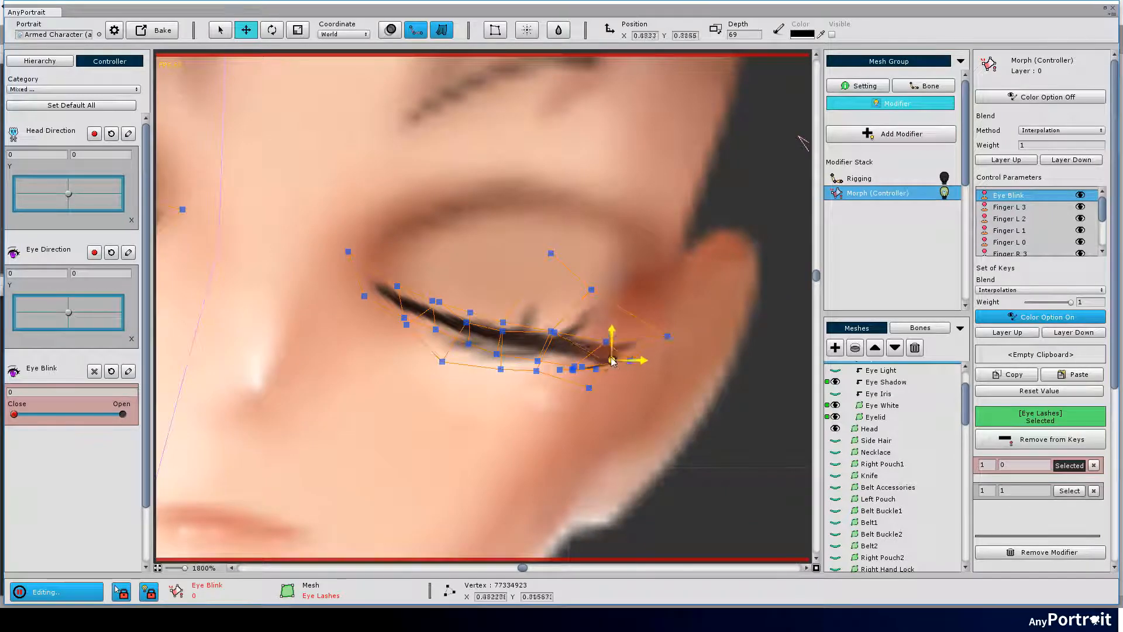
- Fine-tune the outer-end vertices of the left eye's closed lash against the face
left_click_drag(612, 358, 606, 362)
left_click_drag(582, 367, 583, 360)
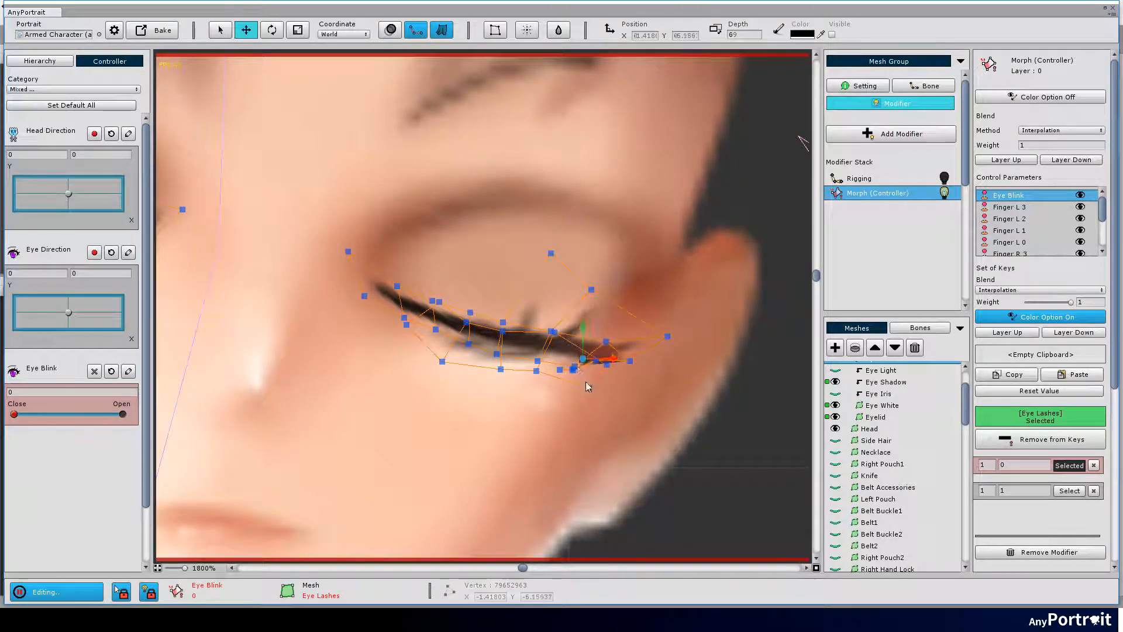
scroll(587, 381, "up", 1)
left_click(575, 366)
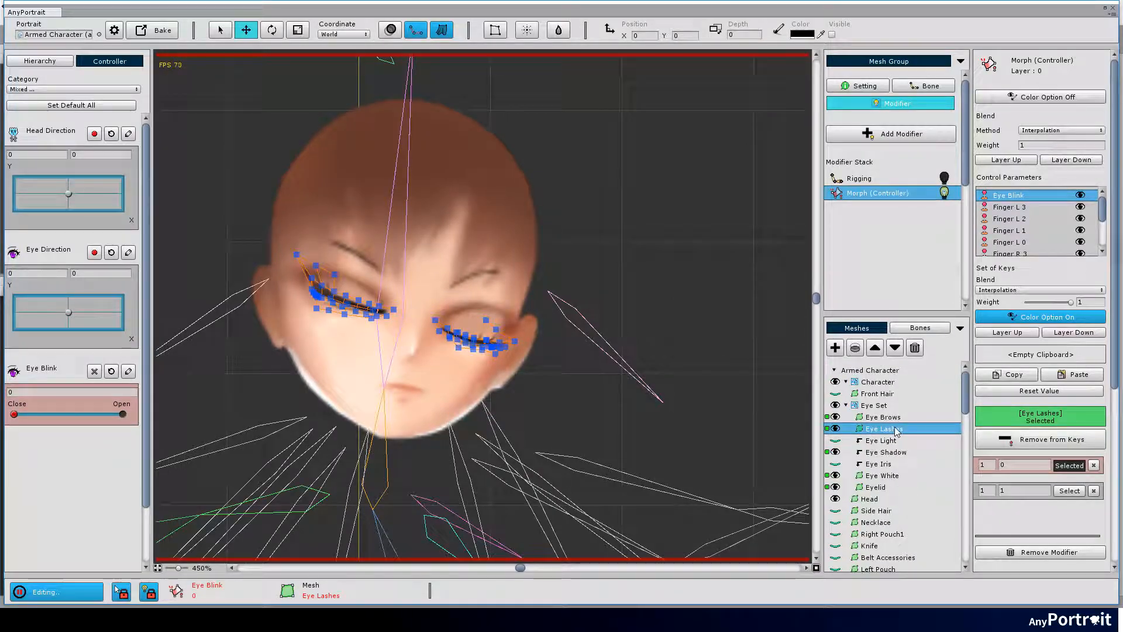
- Show the Eye Iris mesh and test the Eye Blink parameter from closed to open
left_click(906, 420)
left_click_drag(52, 417, 123, 414)
left_click(835, 463)
left_click_drag(40, 415, 123, 414)
- Restore the visibility of all meshes and end the morph editing
left_click(835, 417, "alt")
left_click(57, 591)
scroll(460, 429, "down", 7)
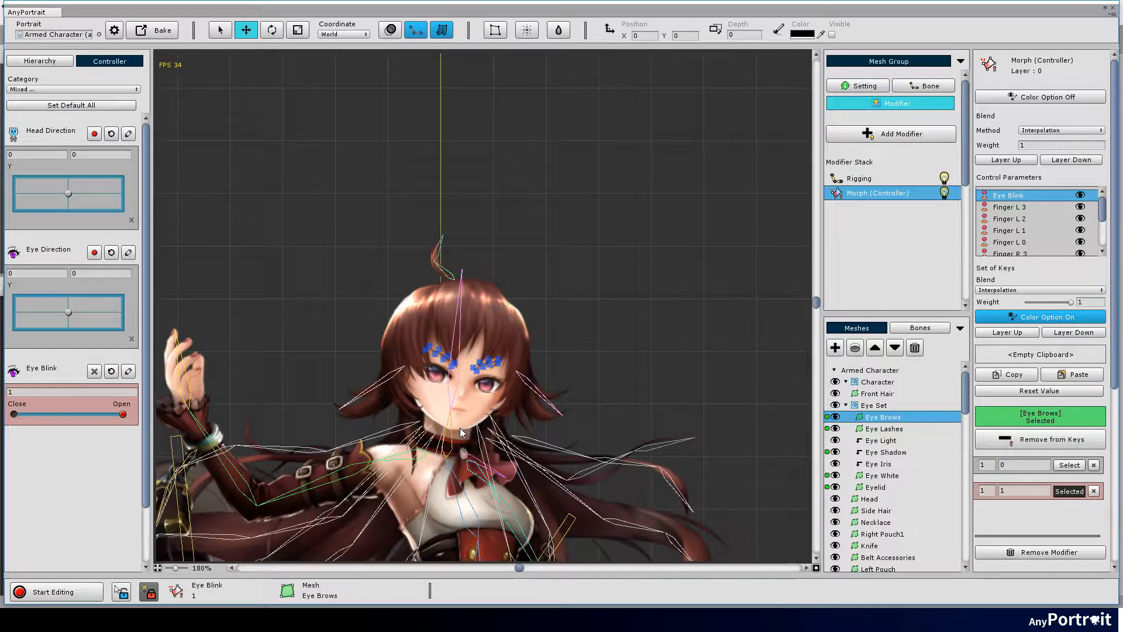
- Preview the Eye Blink on the whole character by sweeping the parameter between Close and Open
left_click_drag(460, 432, 488, 230)
left_click_drag(23, 416, 56, 411)
left_click(122, 413)
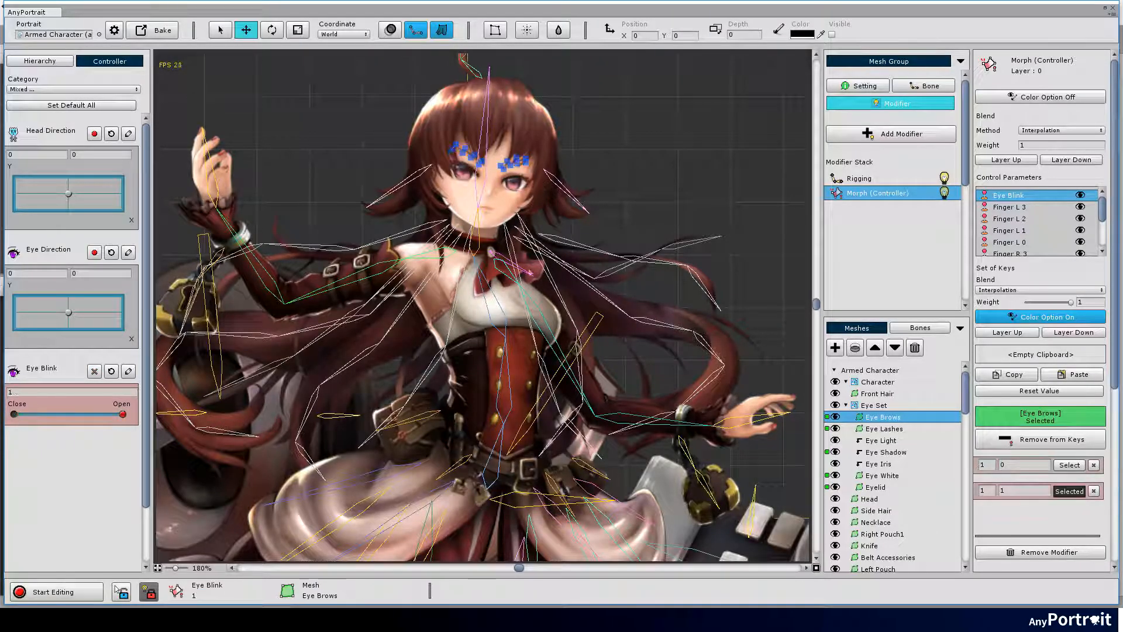
- Select the Front Hair mesh and create Head Direction keys for it at (0, 0) and (0, 1)
scroll(466, 165, "up", 5)
left_click(498, 202)
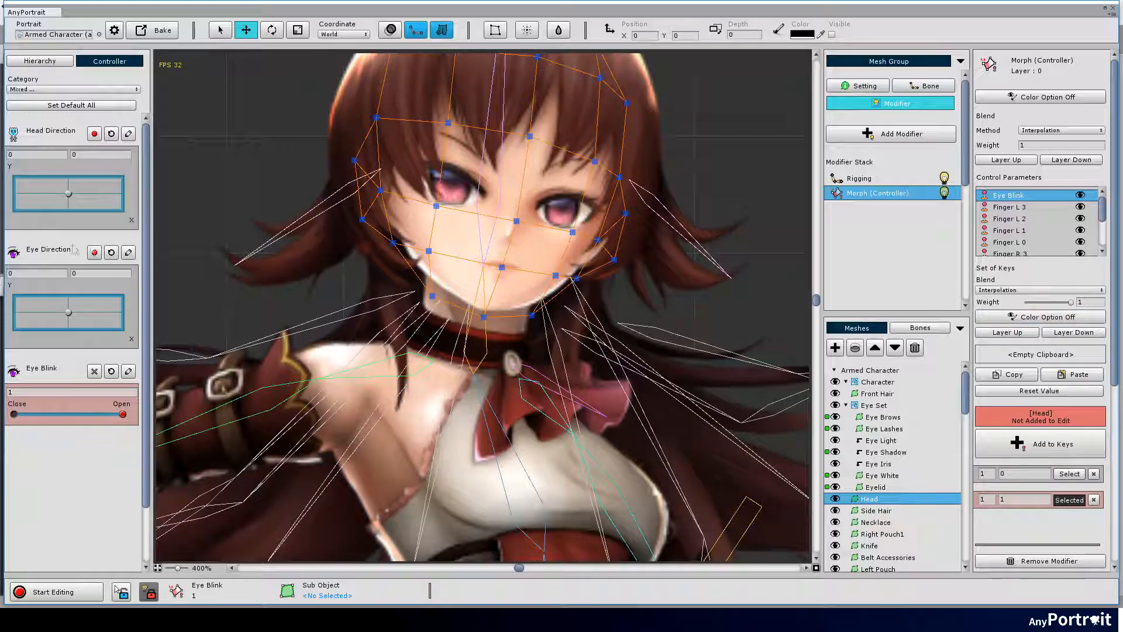
left_click_drag(512, 254, 530, 314)
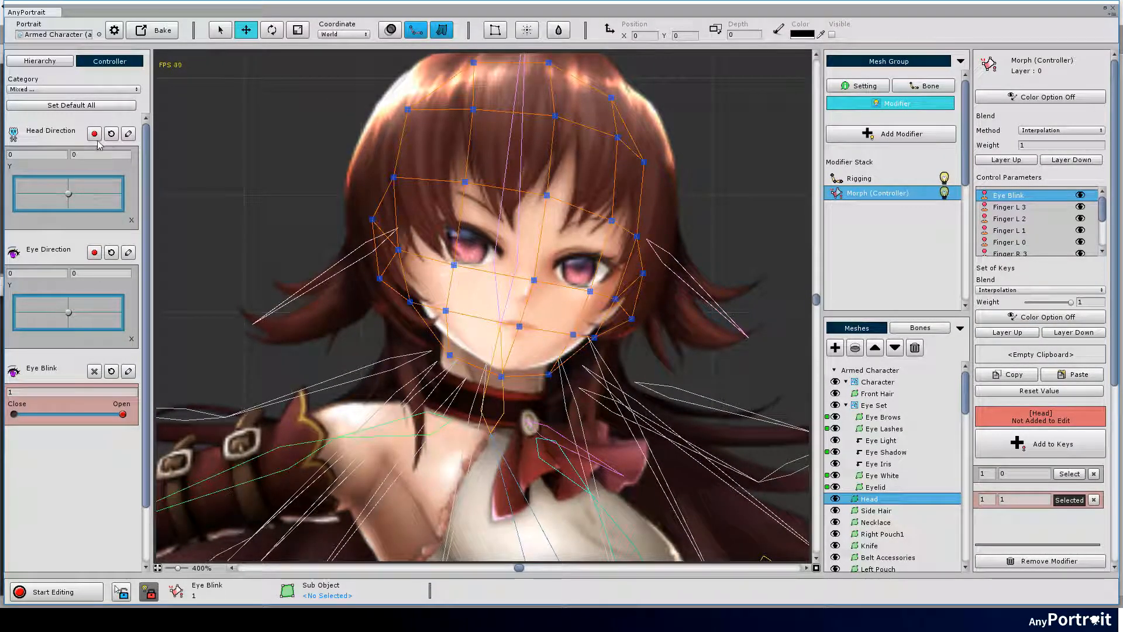
left_click(398, 146)
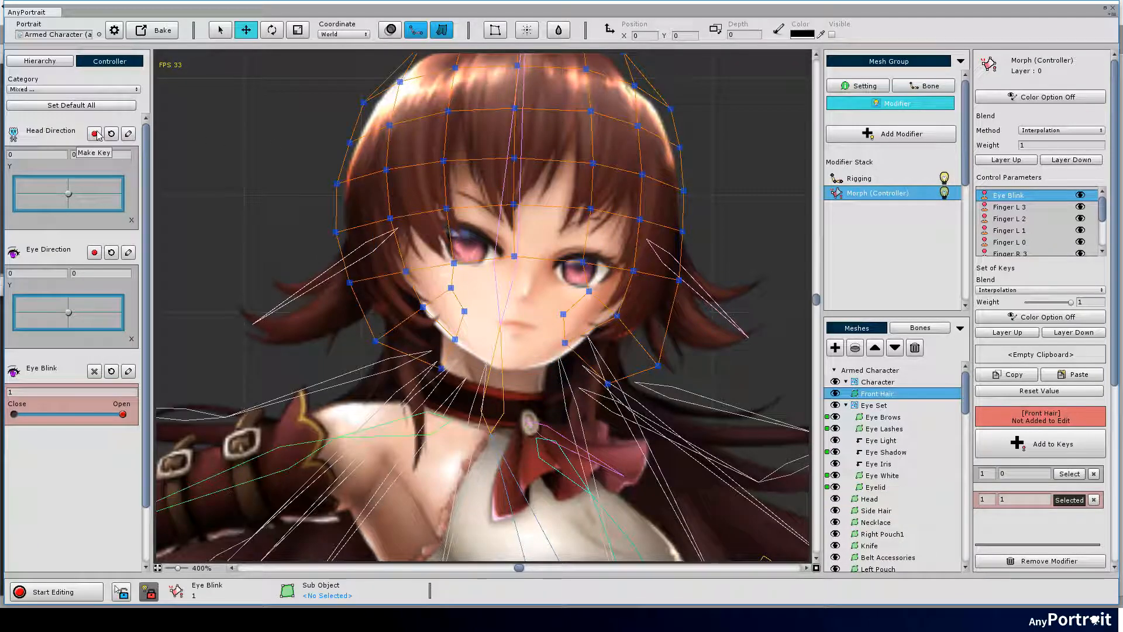
left_click(95, 134)
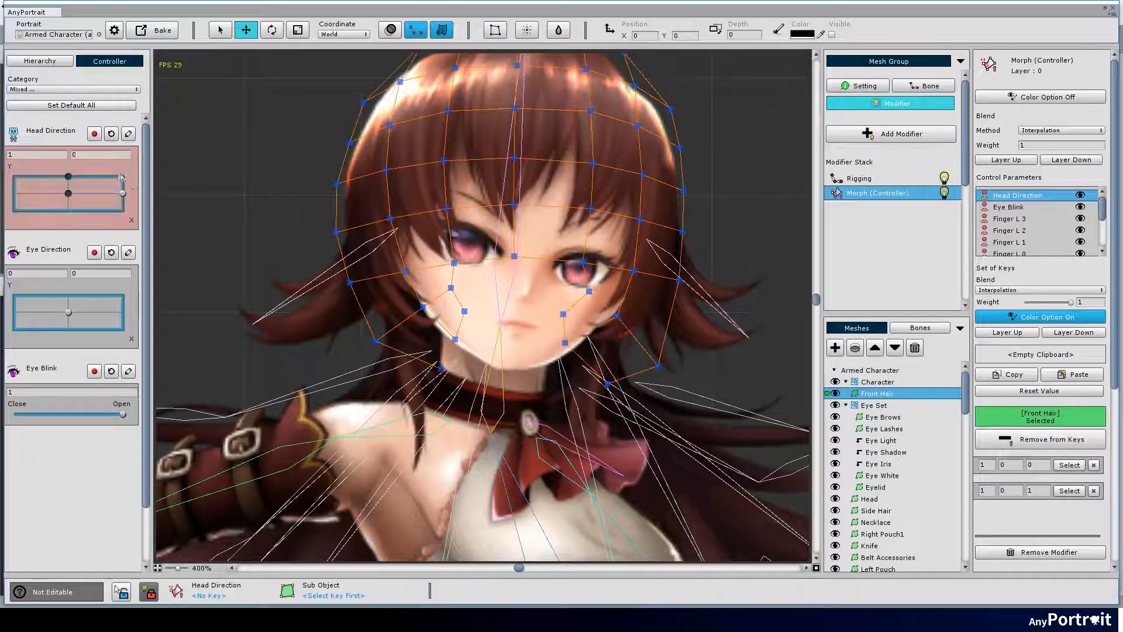
- Create the remaining Head Direction keys at (1, 0), (0, -1) and (-1, 0), and return the parameter to its centre
left_click(94, 134)
left_click(69, 210)
left_click(94, 134)
left_click(14, 193)
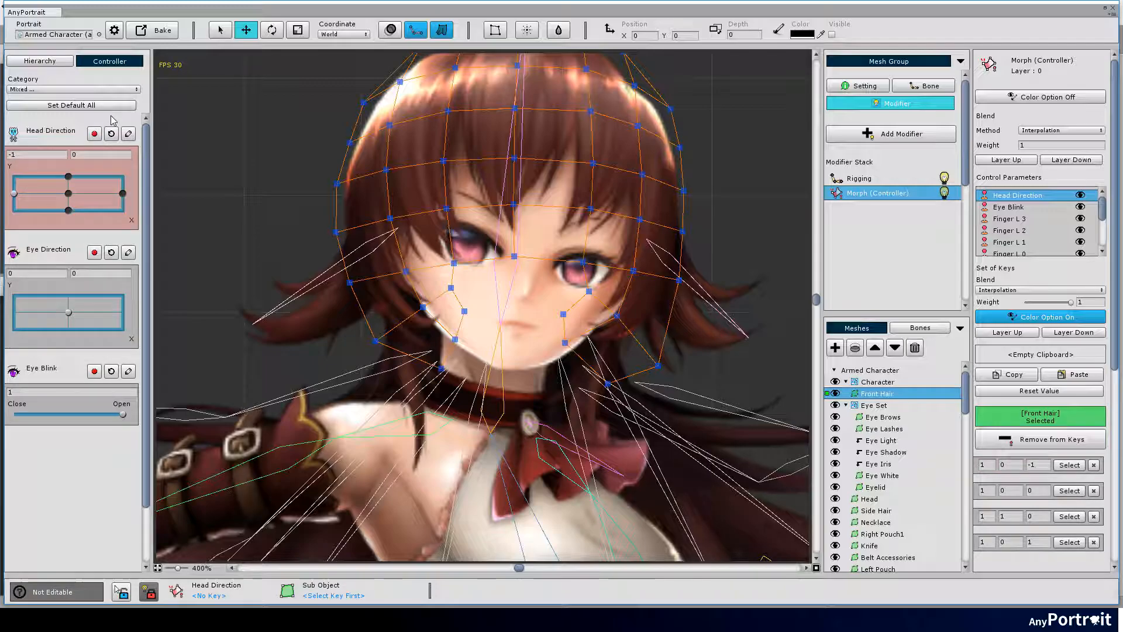
left_click(95, 134)
left_click(69, 193)
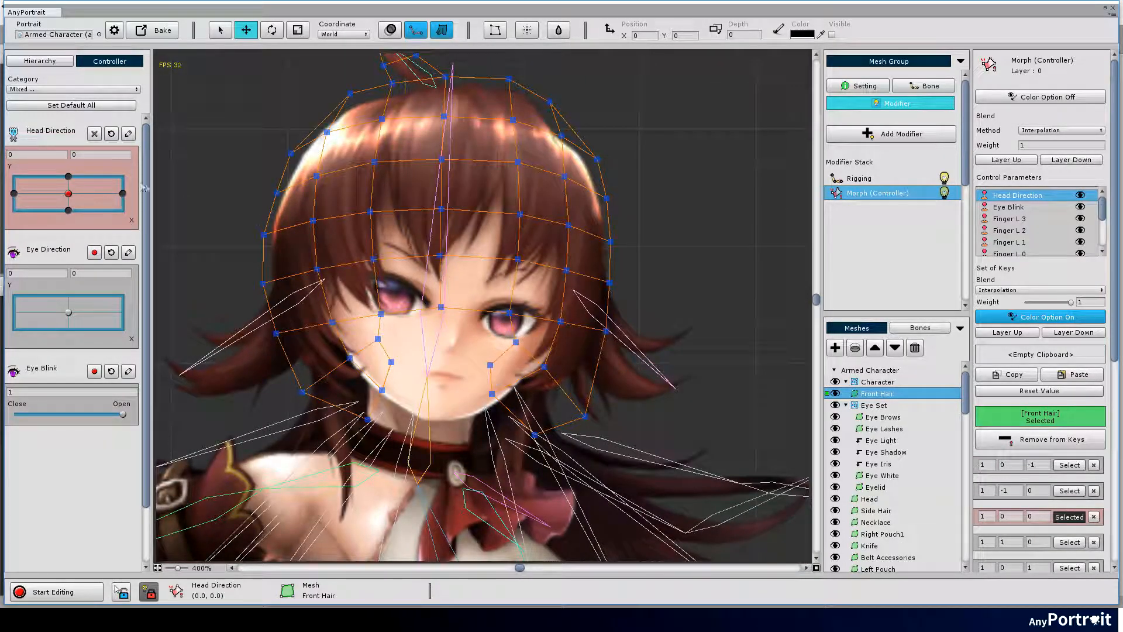
- Start editing the morph and raise the Front Hair's central vertices at Head Direction (0, 1) using soft selection with radius 79
left_click(61, 592)
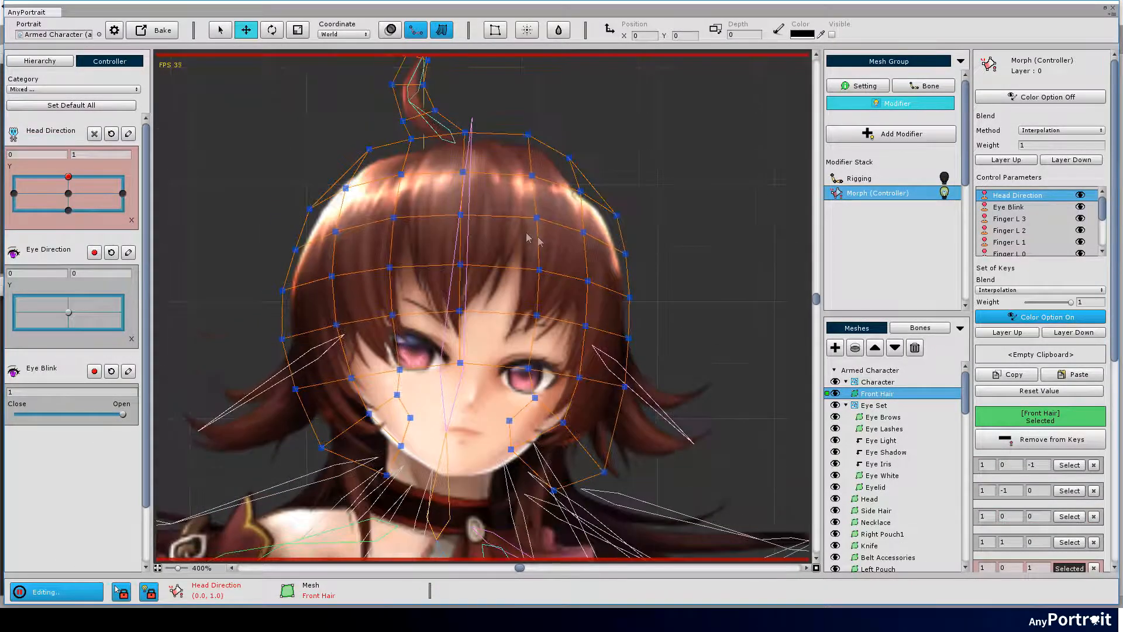
left_click(460, 264)
left_click(526, 30)
left_click_drag(593, 25, 596, 26)
left_click_drag(460, 265, 467, 246)
key("ctrl+z")
left_click_drag(596, 25, 599, 26)
left_click_drag(460, 264, 472, 240)
- Lower the Front Hair's face-side vertices at Head Direction (0, -1) and fine-tune its crown and side tips
left_click_drag(68, 176, 69, 210)
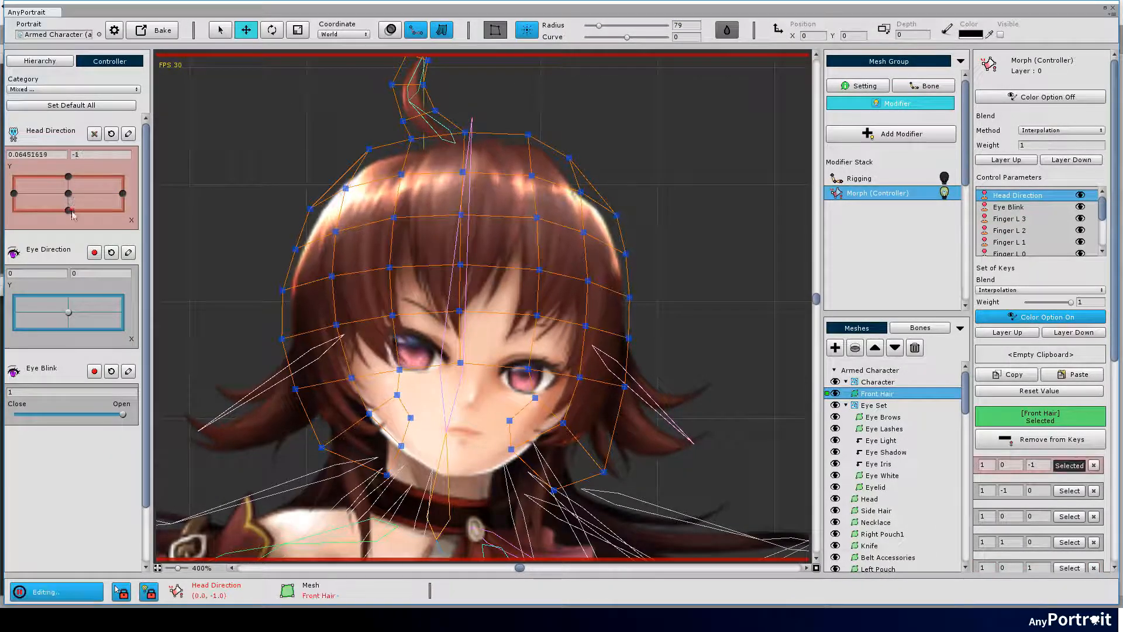
left_click_drag(460, 265, 456, 329)
key("ctrl+z")
left_click_drag(534, 325, 534, 328)
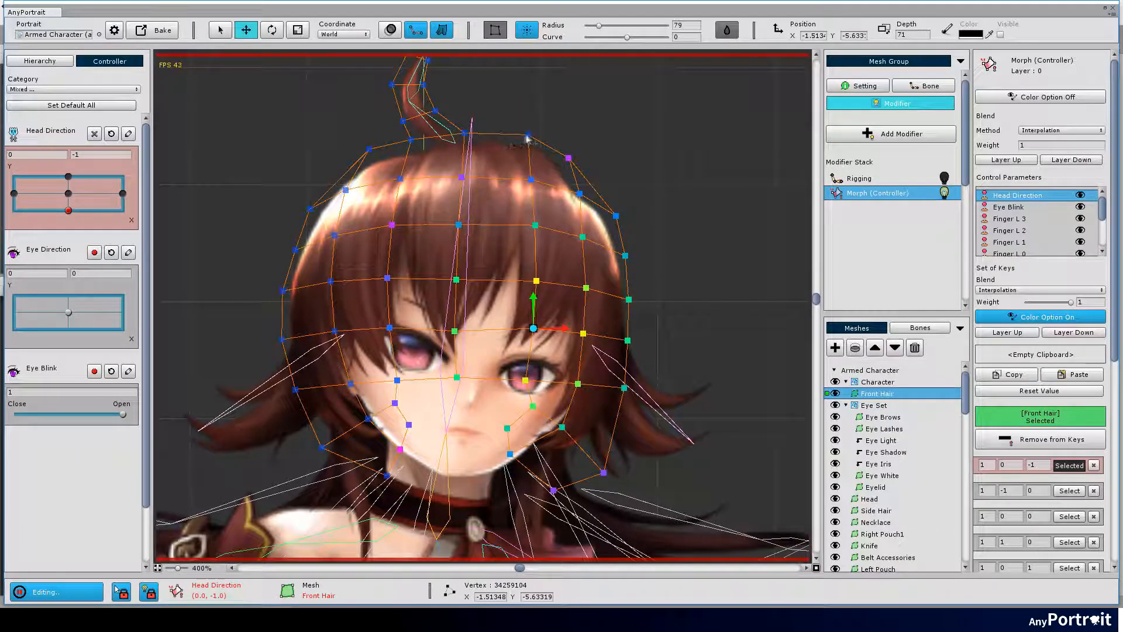
left_click_drag(528, 137, 527, 142)
left_click_drag(411, 141, 411, 145)
left_click_drag(295, 389, 297, 390)
left_click_drag(321, 447, 321, 448)
left_click_drag(603, 473, 603, 477)
- Raise the Front Hair slightly more at Head Direction (0, 1) and shift its strands to the right at (1, 0)
left_click_drag(69, 210, 68, 177)
left_click_drag(466, 246, 467, 240)
left_click_drag(69, 177, 69, 186)
left_click(1070, 542)
left_click(629, 338)
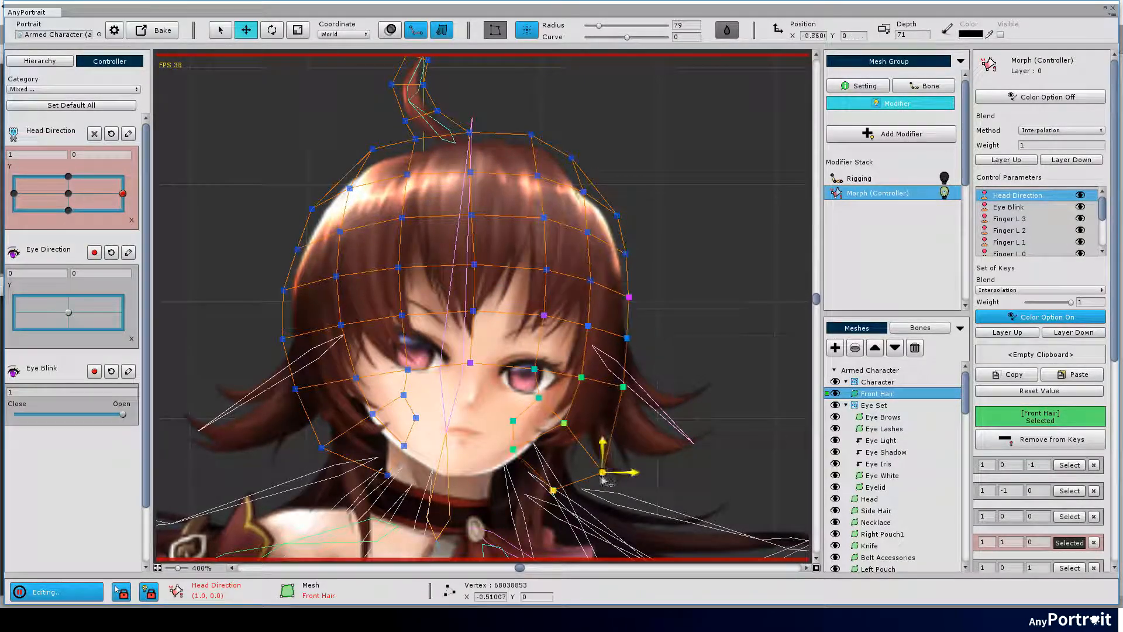
left_click_drag(298, 397, 301, 449)
- Shift the Front Hair's central strands to the left at Head Direction (-1, 0) and adjust its side vertices
left_click_drag(122, 194, 14, 193)
left_click(461, 332)
left_click_drag(463, 334, 452, 332)
left_click(299, 300)
left_click(300, 441, "shift")
left_click(390, 527)
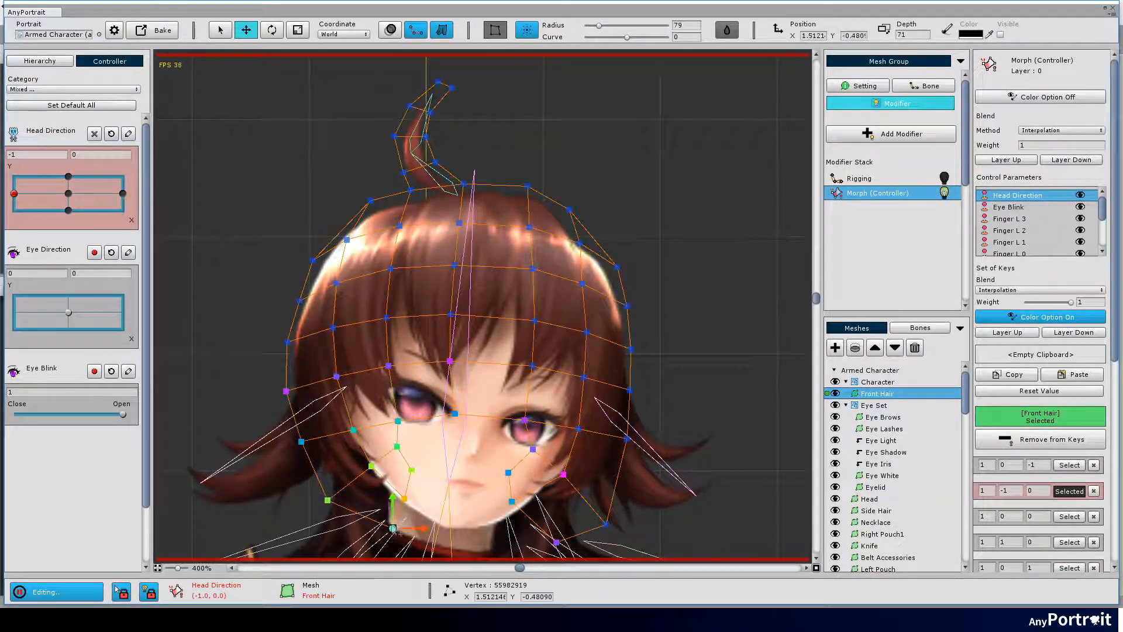
left_click(627, 306)
- Return Head Direction to (0, 0) and add the Head mesh to its keys
mouse_move(65, 193)
left_mouse_down()
mouse_move(122, 187)
mouse_move(69, 193)
left_mouse_up()
scroll(888, 463, "down", 3)
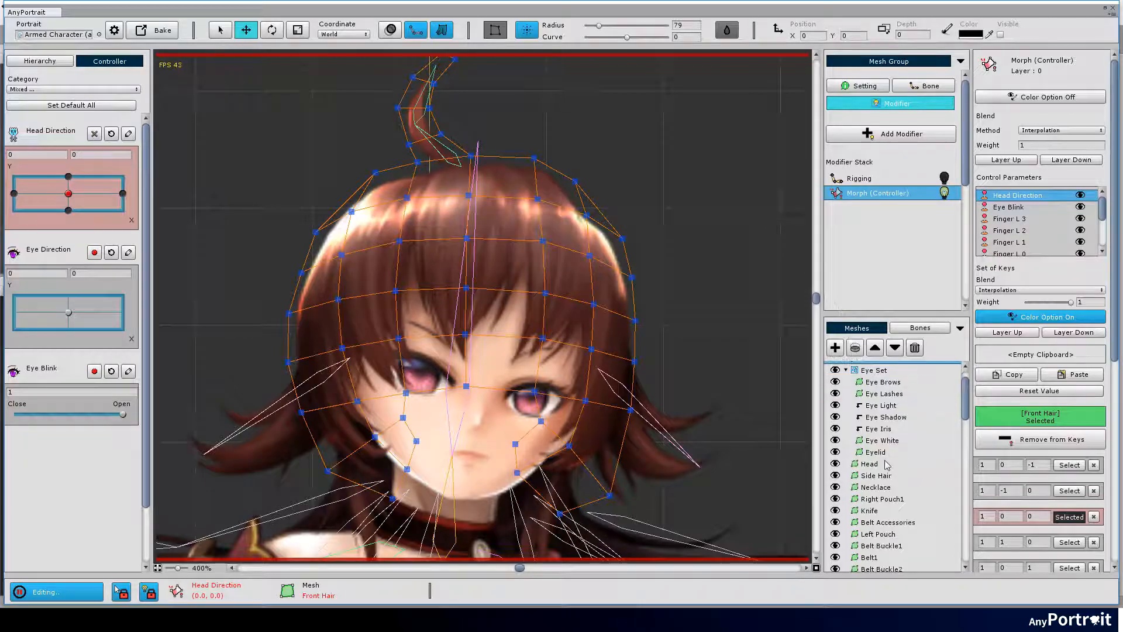
left_click(885, 463)
left_click(1040, 440)
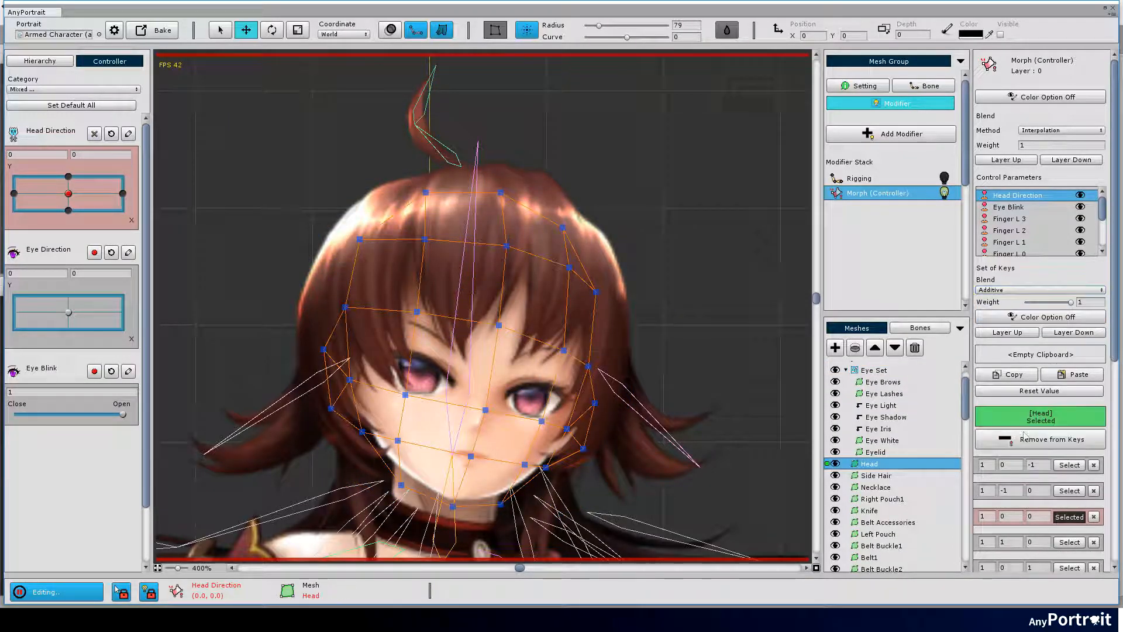
- Raise the Head's face vertices at Head Direction (0, 1) and adjust the top of the head
left_click_drag(69, 193, 69, 176)
left_click_drag(484, 411, 489, 392)
left_click_drag(501, 193, 499, 197)
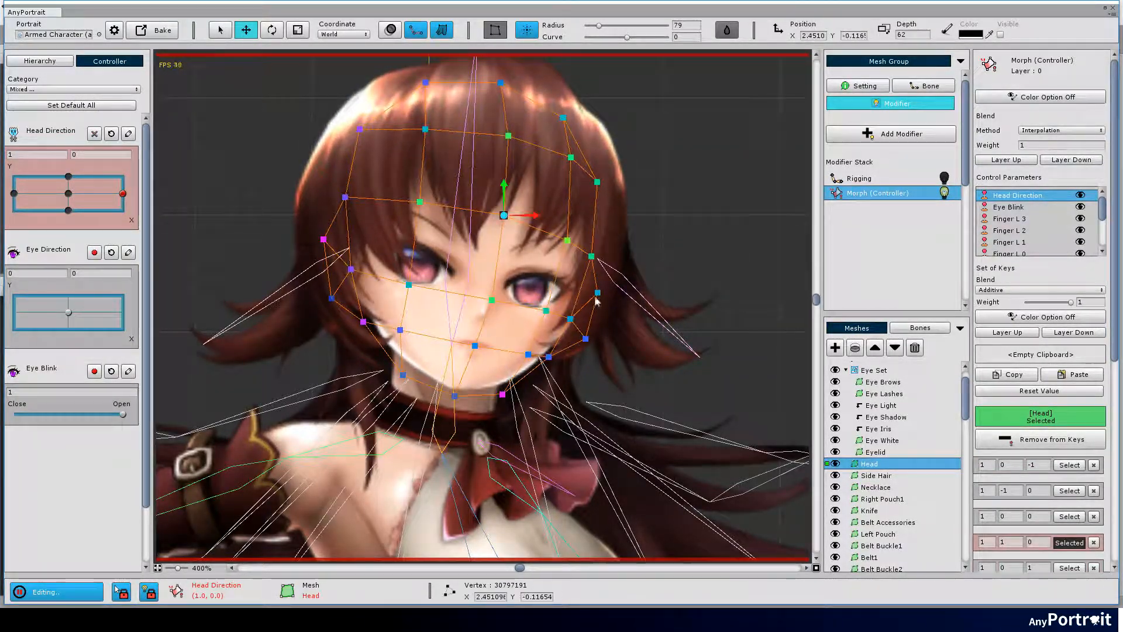
- Shift the Head's face vertices to the left at Head Direction (-1, 0) and correct its outline
left_click_drag(122, 193, 79, 198)
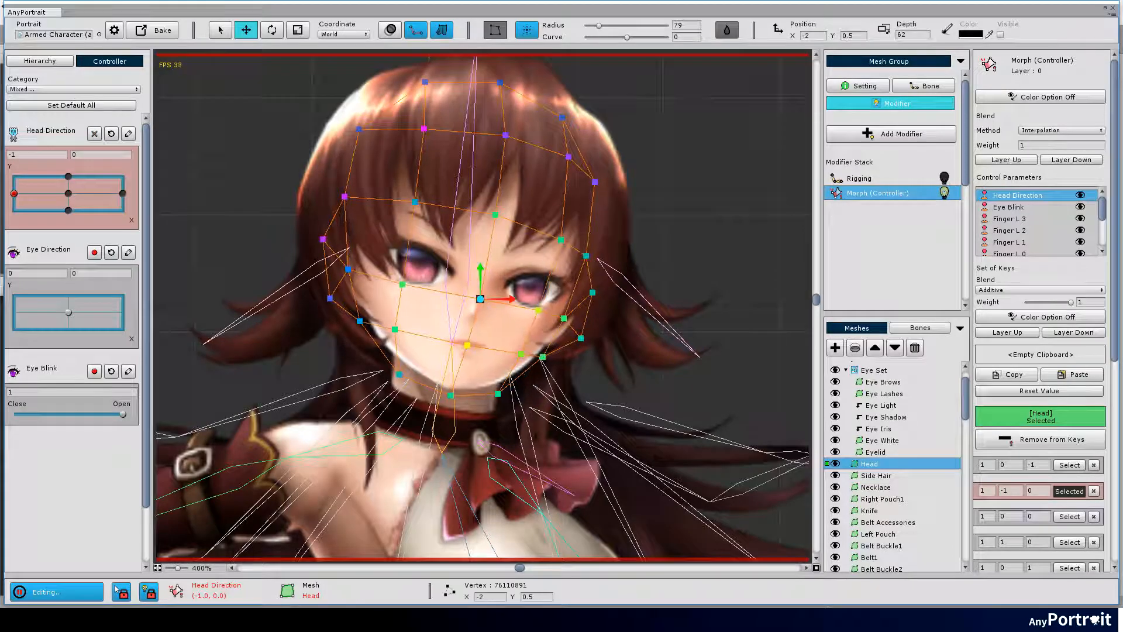
left_click(596, 292)
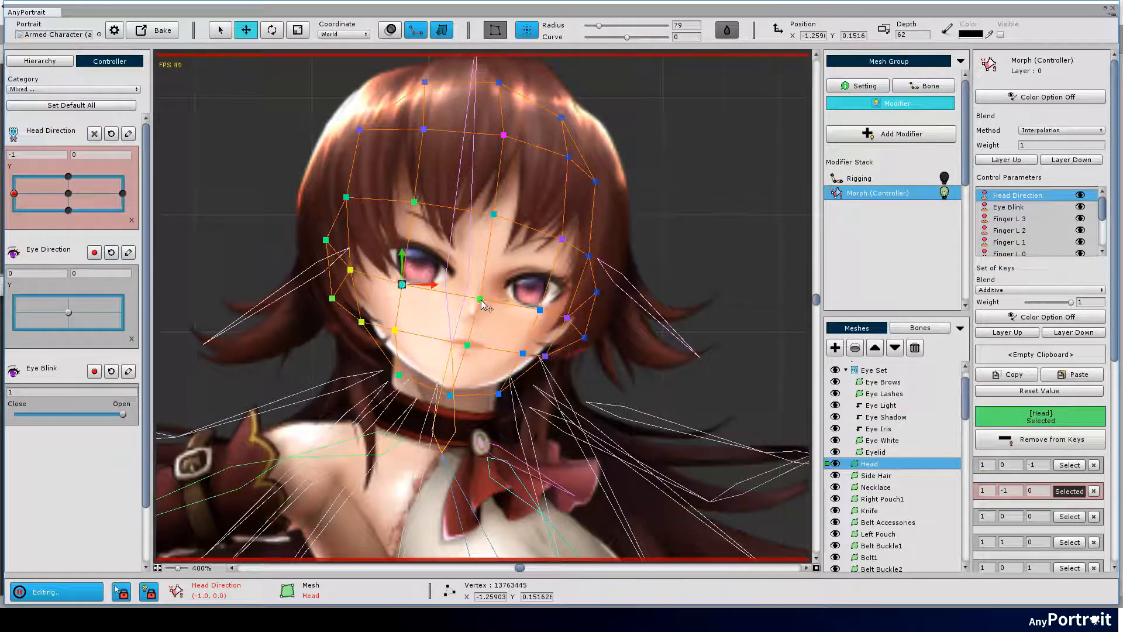
mouse_move(14, 193)
left_mouse_down()
mouse_move(68, 193)
mouse_move(14, 193)
left_mouse_up()
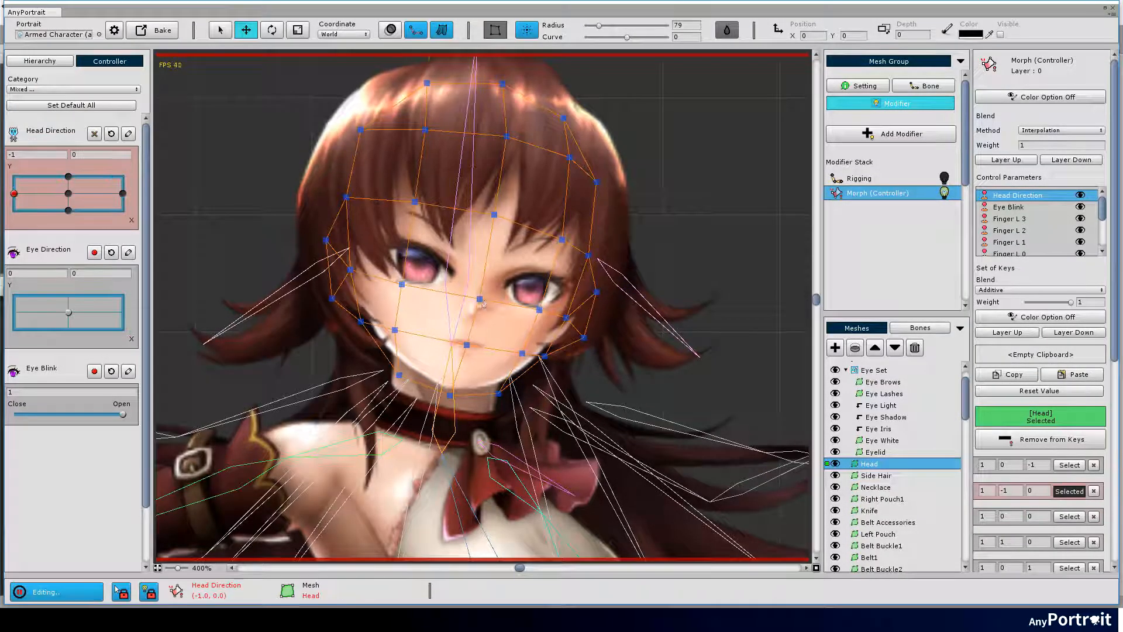
- Add the Eye Lashes to the Head Direction keys and hide the Eyelid mesh
left_click(1070, 516)
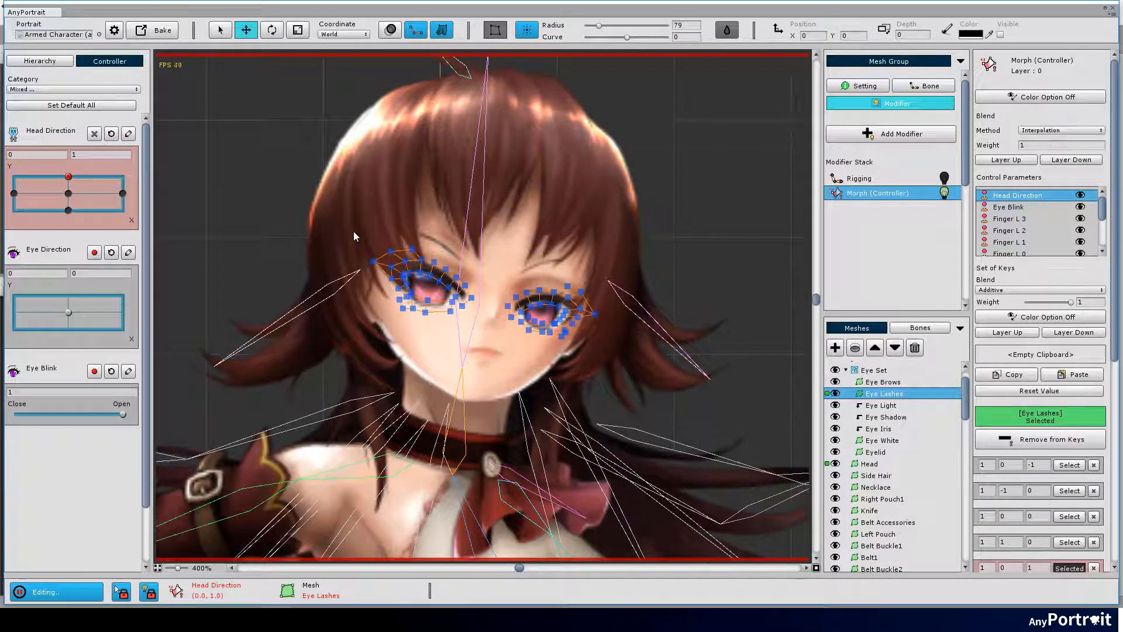
key("ctrl+a")
scroll(510, 310, "up", 3)
left_click_drag(68, 176, 68, 193)
left_click(835, 452)
- Move all Eye Lashes vertices up at Head Direction (0, 1) and reposition them at (0, -1)
left_click(69, 176)
left_click_drag(474, 273, 474, 271)
mouse_move(68, 177)
left_mouse_down()
mouse_move(68, 186)
mouse_move(69, 176)
left_mouse_up()
left_click_drag(271, 157, 672, 351)
left_click_drag(69, 176, 69, 210)
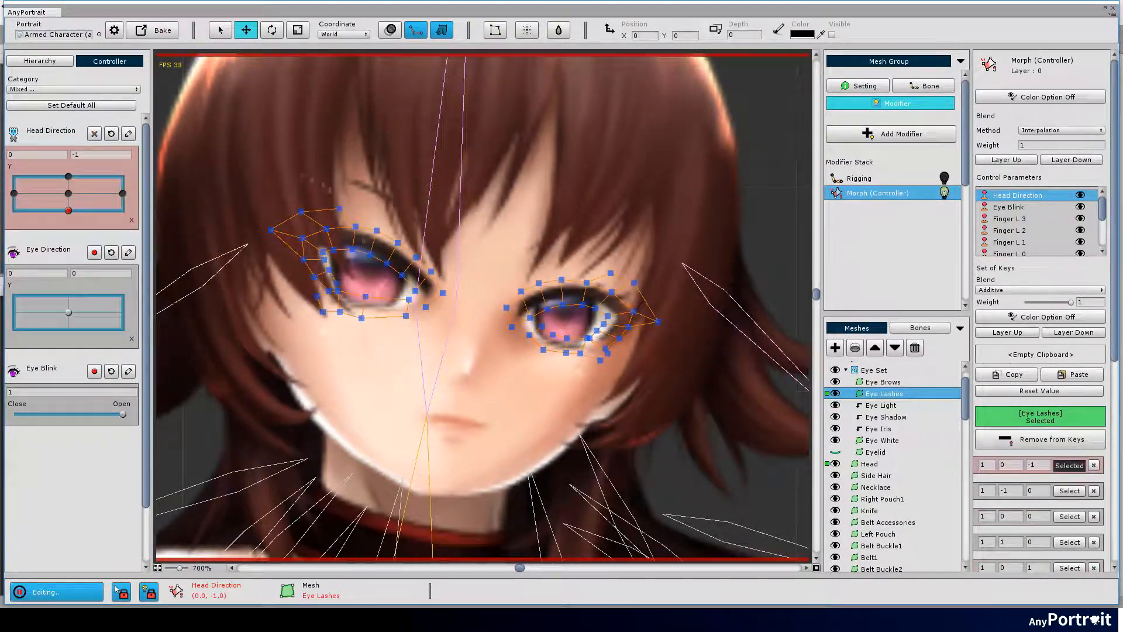
left_click_drag(466, 322, 468, 320)
- Shift and reshape the lashes of the character's left eye to the right with FFD at Head Direction (1, 0)
left_click_drag(69, 210, 123, 193)
left_click_drag(490, 258, 685, 387)
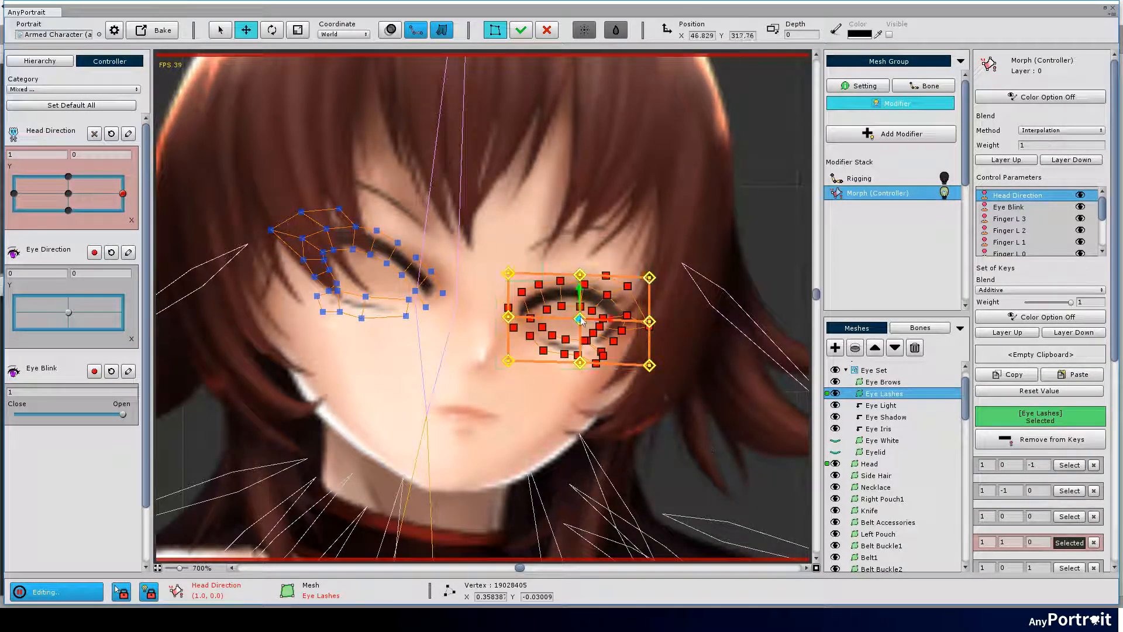
left_click(521, 30)
left_click_drag(490, 258, 679, 383)
left_click(495, 30)
left_click(657, 318)
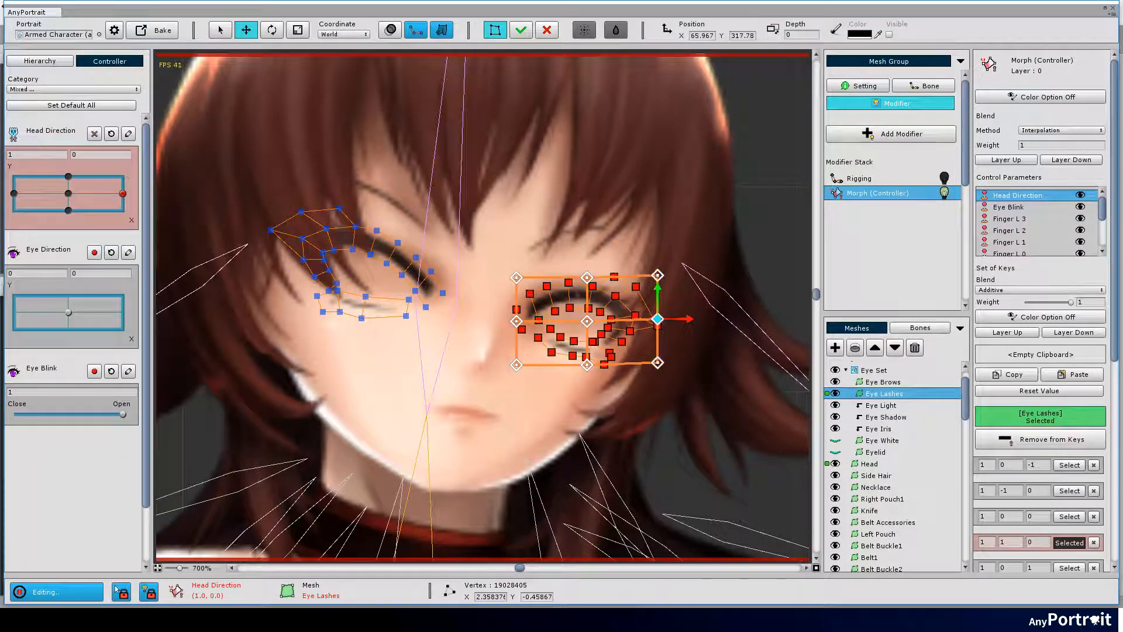
left_click(521, 30)
- Shift the lashes of the character's right eye to the right and adjust their width with FFD at Head Direction (1, 0)
left_click_drag(486, 184, 251, 342)
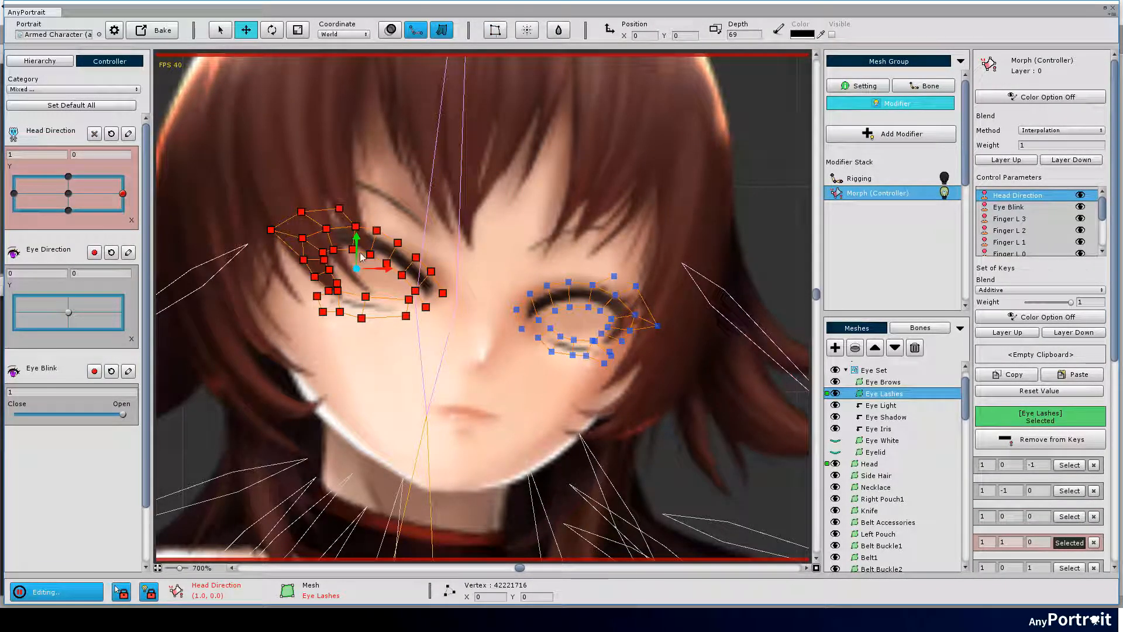
mouse_move(123, 193)
left_mouse_down()
mouse_move(88, 193)
mouse_move(123, 193)
left_mouse_up()
left_click_drag(367, 272, 370, 269)
left_click(495, 30)
left_click_drag(257, 190, 329, 337)
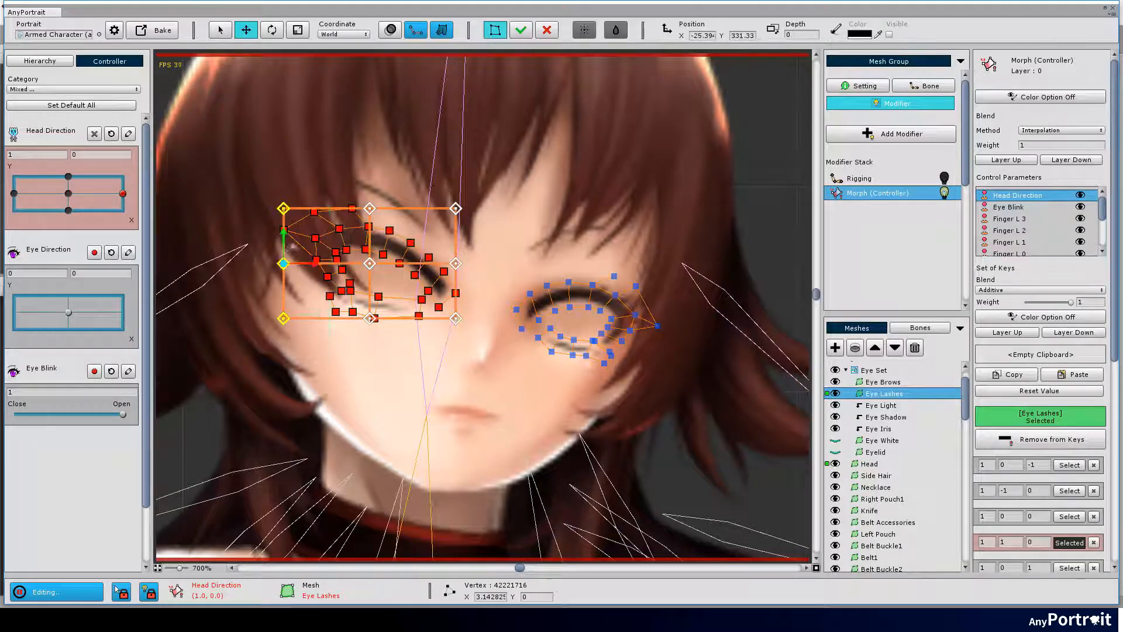
left_click(520, 30)
- Hide the Front Hair and shift the right eye's lashes to the left at Head Direction (-1, 0), reshaping them with FFD
left_click_drag(122, 193, 14, 193)
left_click_drag(426, 351, 466, 360)
scroll(877, 410, "up", 1)
left_click(835, 393)
left_click_drag(287, 199, 494, 343)
left_click_drag(396, 278, 387, 275)
mouse_move(14, 193)
left_mouse_down()
mouse_move(68, 193)
mouse_move(14, 193)
left_mouse_up()
left_click(495, 30)
key("Return")
- Shift the left eye's lashes to the left at Head Direction (-1, 0) and reshape their outer side with FFD
left_click_drag(526, 200, 729, 433)
mouse_move(14, 193)
left_mouse_down()
mouse_move(68, 194)
mouse_move(14, 193)
left_mouse_up()
left_click_drag(520, 240, 710, 403)
left_click(495, 30)
left_click_drag(666, 262, 700, 419)
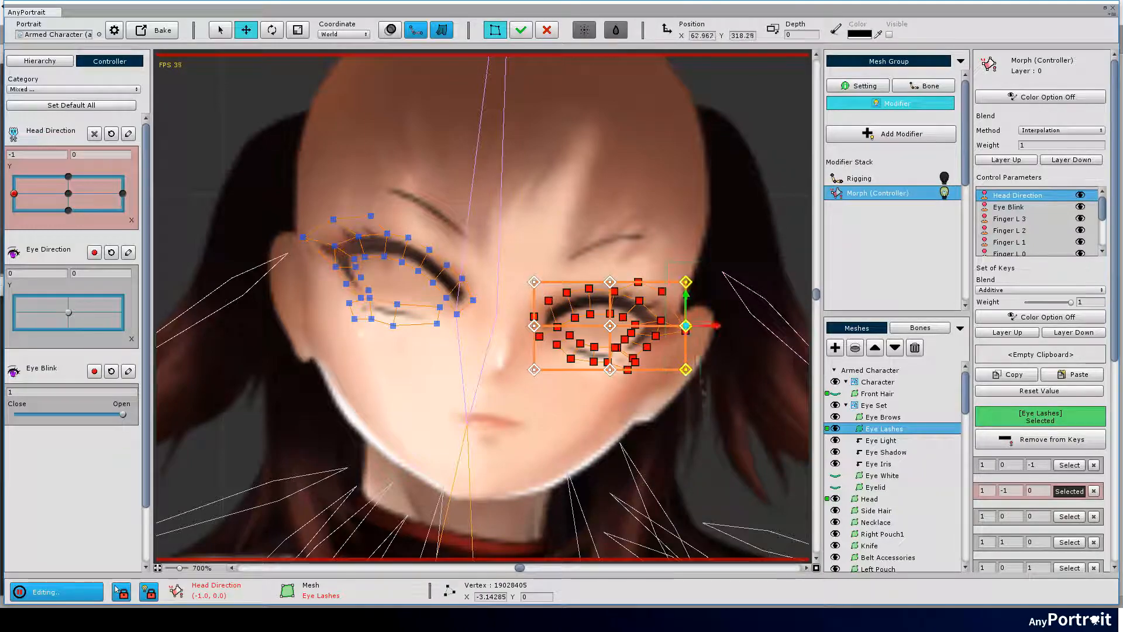
key("Return")
- Fine-tune the horizontal position of the left eye's lashes at Head Direction (-1, 0)
mouse_move(14, 193)
left_mouse_down()
mouse_move(68, 193)
mouse_move(14, 193)
left_mouse_up()
left_click_drag(527, 248, 720, 410)
left_click_drag(620, 327, 622, 327)
mouse_move(14, 193)
left_mouse_down()
mouse_move(58, 193)
mouse_move(14, 193)
left_mouse_up()
left_click_drag(529, 241, 759, 457)
- Show the Eye White and fit its left-eye part to the shifted lashes with FFD at Head Direction (1, 0)
left_click_drag(14, 193, 123, 193)
left_click(835, 476)
left_click(883, 475)
left_click_drag(546, 232, 690, 401)
left_click(495, 30)
left_click_drag(530, 263, 571, 392)
left_click_drag(558, 328, 555, 328)
left_click_drag(680, 328, 682, 328)
key("Return")
- Fit the right-eye part of the Eye White to the lashes with FFD at Head Direction (1, 0)
left_click_drag(319, 216, 500, 351)
left_click(495, 30)
left_click_drag(450, 219, 503, 348)
left_click_drag(471, 281, 485, 280)
left_click_drag(380, 220, 439, 345)
left_click_drag(406, 282, 422, 284)
left_click_drag(349, 279, 346, 279)
left_click(520, 29)
- Reposition all Eye White vertices at Head Direction (0, 1) and shift them down at (0, -1)
left_click_drag(122, 193, 69, 176)
left_click_drag(312, 189, 409, 351)
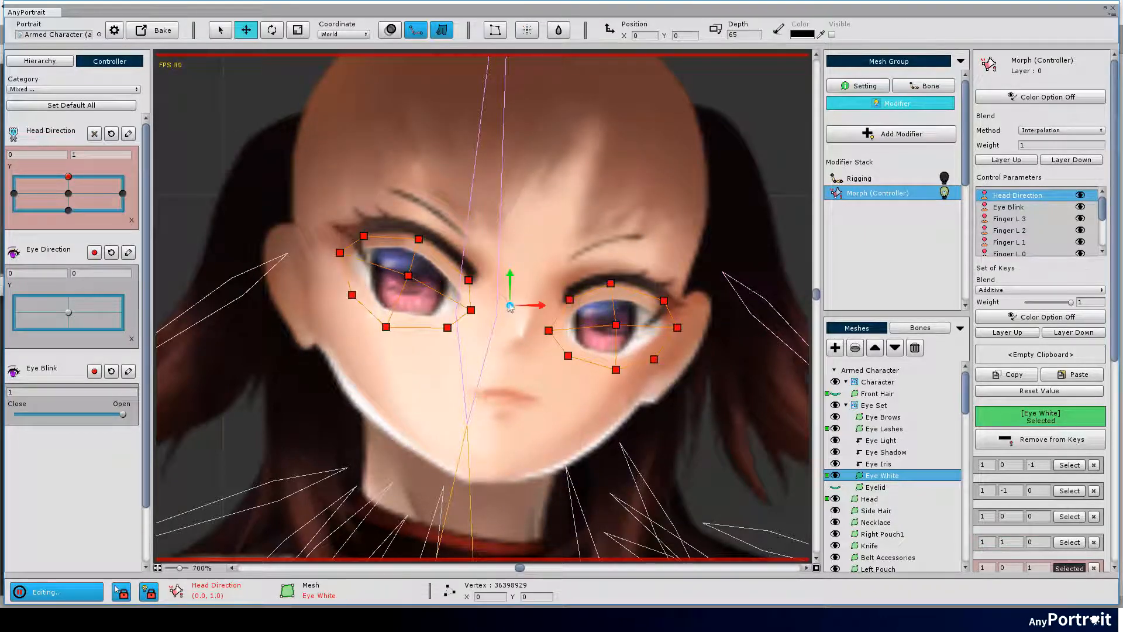
left_click_drag(69, 177, 68, 210)
left_click_drag(318, 186, 676, 440)
left_click_drag(508, 308, 503, 316)
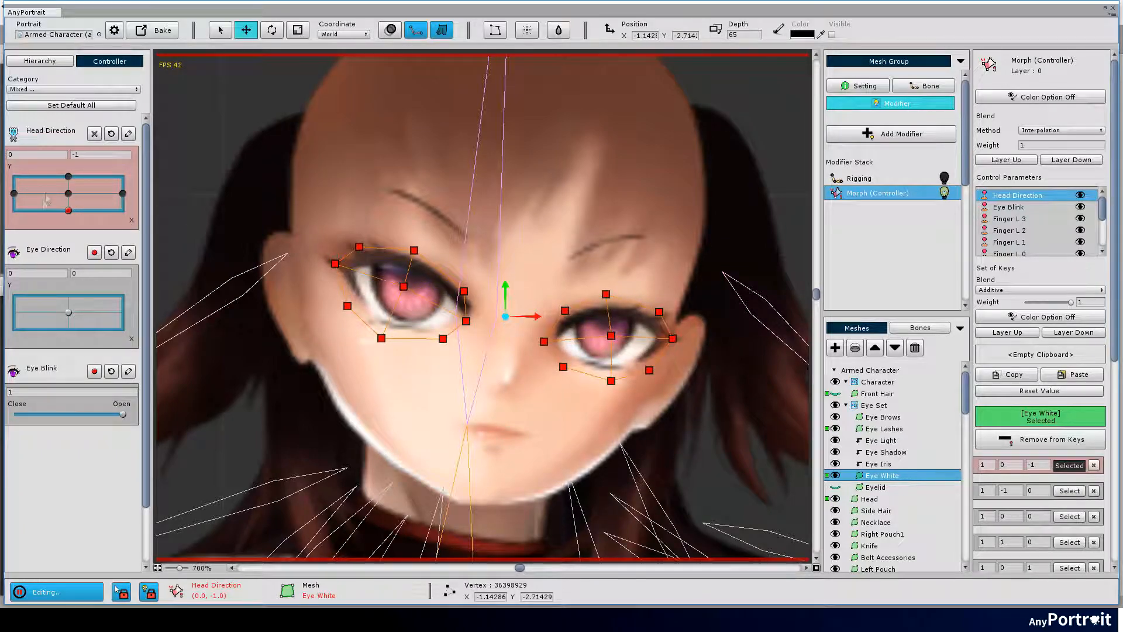
- Fit the right-eye part of the Eye White to the lashes with FFD at Head Direction (-1, 0), moving its columns left
left_click_drag(46, 200, 14, 193)
left_click_drag(319, 211, 479, 357)
left_click(495, 30)
left_click_drag(319, 216, 357, 348)
left_click_drag(339, 282, 335, 281)
left_click_drag(383, 216, 421, 348)
left_click_drag(404, 282, 401, 282)
left_click_drag(448, 217, 488, 348)
left_click_drag(466, 282, 465, 282)
left_click(521, 30)
- Stretch the inner side of the left-eye part of the Eye White to the left with FFD at Head Direction (-1, 0)
left_click_drag(529, 264, 570, 389)
left_click(494, 30)
left_click_drag(549, 327, 540, 327)
left_click(520, 30)
- Add the Eyelid to the Head Direction keys and move its vertices up at (0, 1)
left_click_drag(14, 193, 69, 176)
left_click(876, 487)
left_click(1040, 439)
left_click(526, 264)
left_click_drag(599, 296, 602, 282)
right_click(521, 328)
- Adjust the Eyelid's vertices around both eyes at Head Direction (0, -1)
left_click_drag(68, 176, 69, 210)
left_click_drag(328, 193, 511, 347)
left_click_drag(548, 286, 682, 351)
left_click_drag(644, 201, 704, 351)
- Shift the Eyelid to the right at Head Direction (1, 0) and fine-tune its inner and outer corner vertices
left_click_drag(68, 210, 122, 193)
left_click_drag(676, 296, 687, 300)
mouse_move(122, 193)
left_mouse_down()
mouse_move(80, 196)
mouse_move(123, 193)
left_mouse_up()
left_click_drag(343, 205, 398, 354)
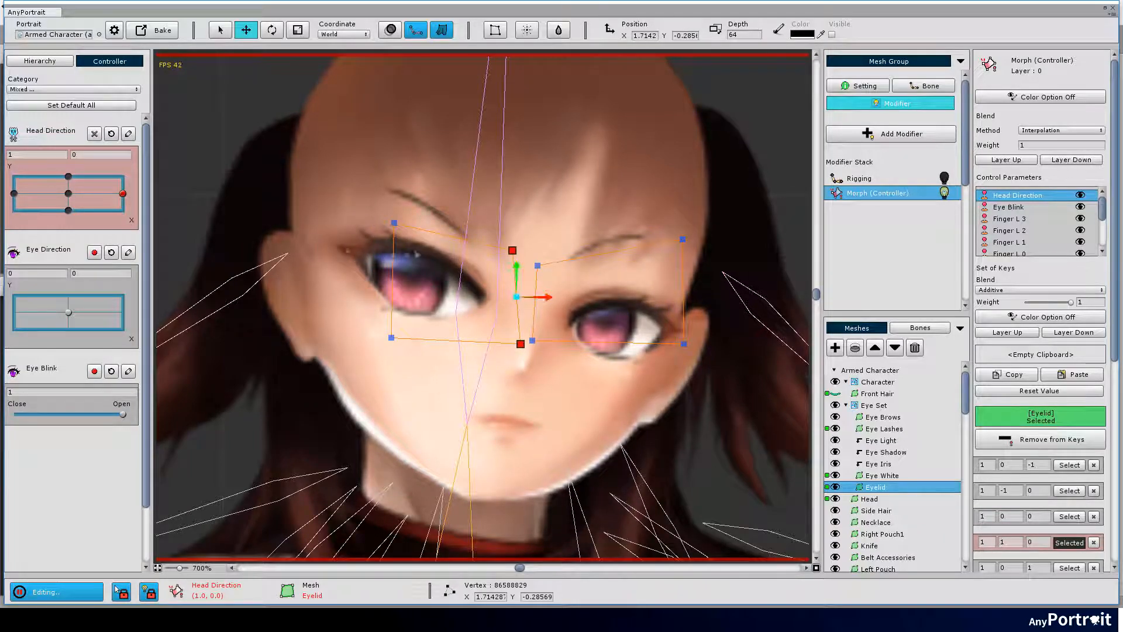
left_click(536, 266)
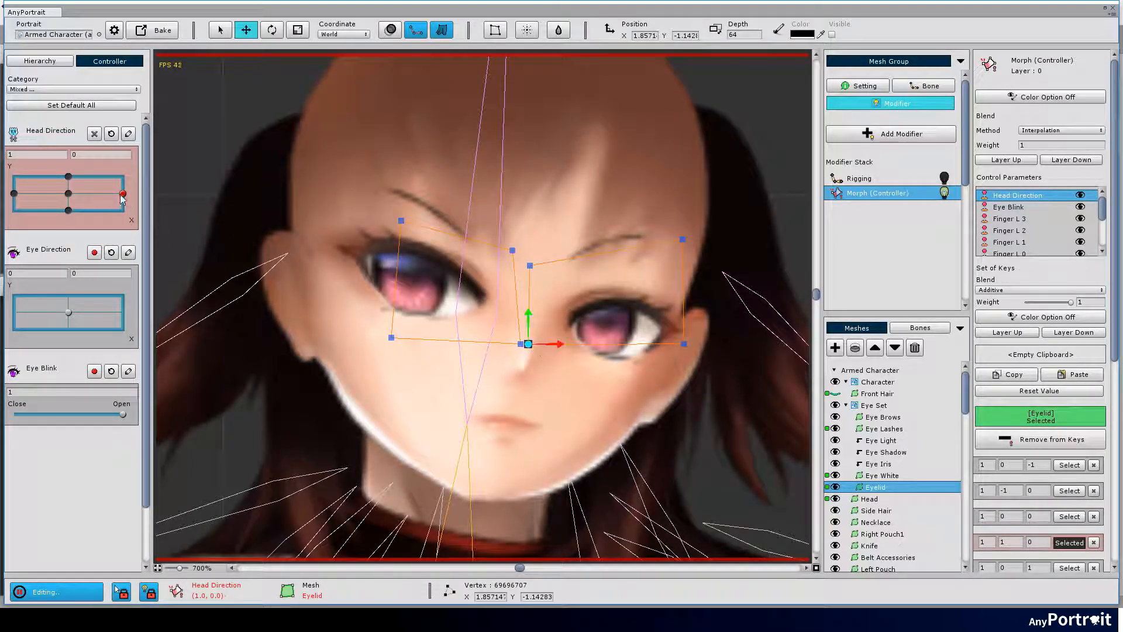
- Shift the Eyelid to the left at Head Direction (-1, 0) and correct its inner and outer corner vertices
left_click_drag(122, 194, 15, 193)
left_click_drag(348, 194, 507, 271)
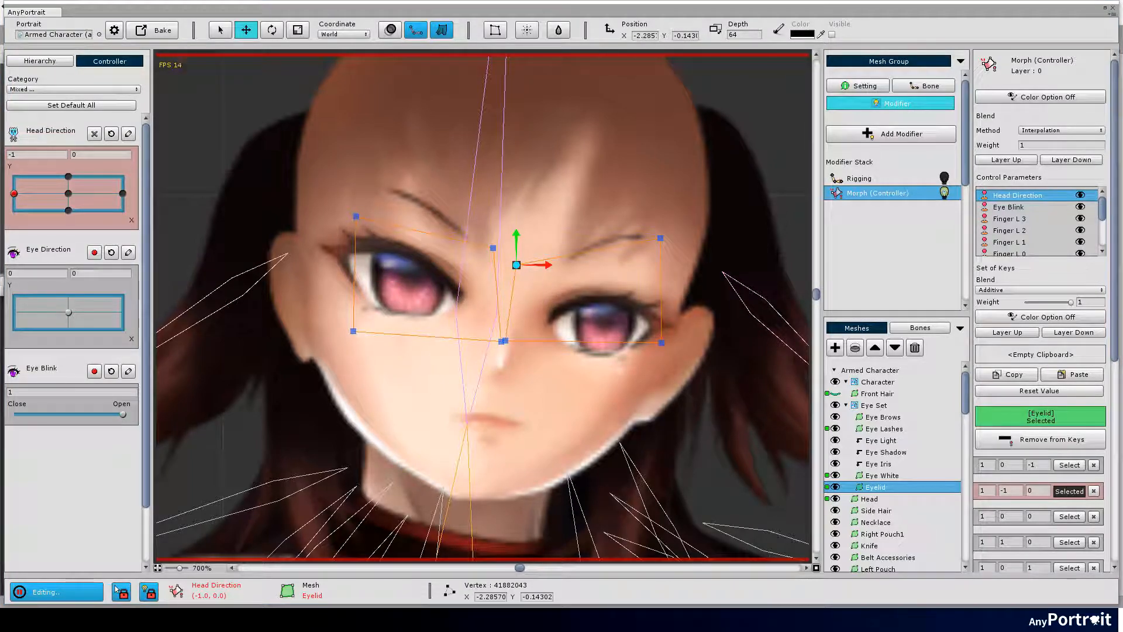
left_click(472, 237)
key("a")
key("a")
left_click_drag(662, 234, 674, 231)
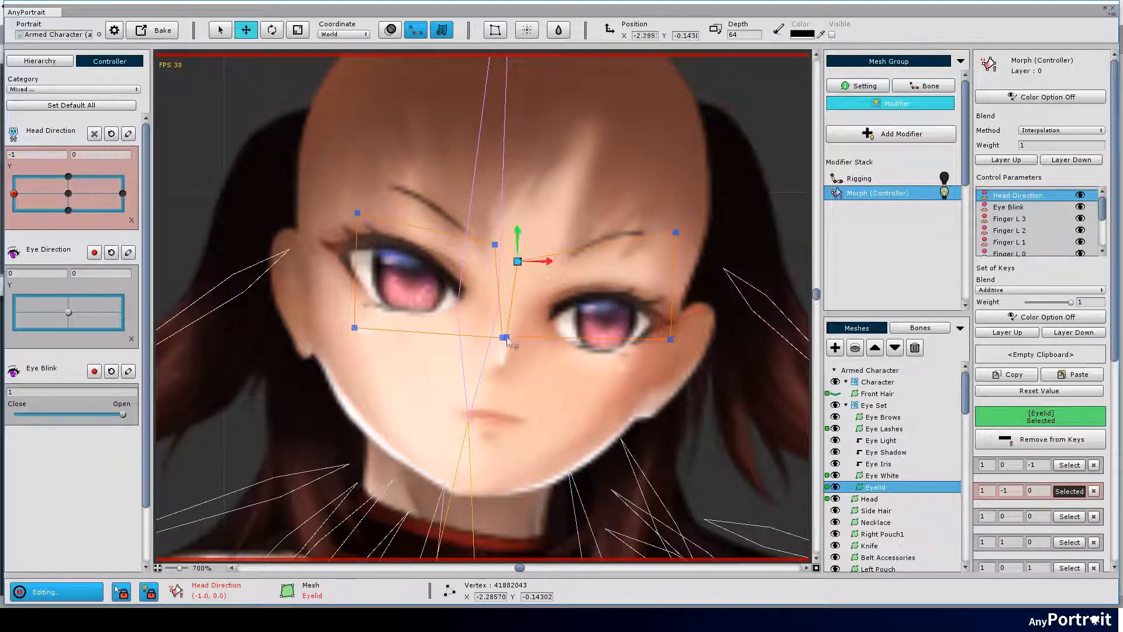
- Return Head Direction to (0, 0) and add the Eye Shadow mesh to its keys
left_click_drag(14, 193, 67, 193)
left_click(674, 230)
left_click_drag(481, 406, 494, 419)
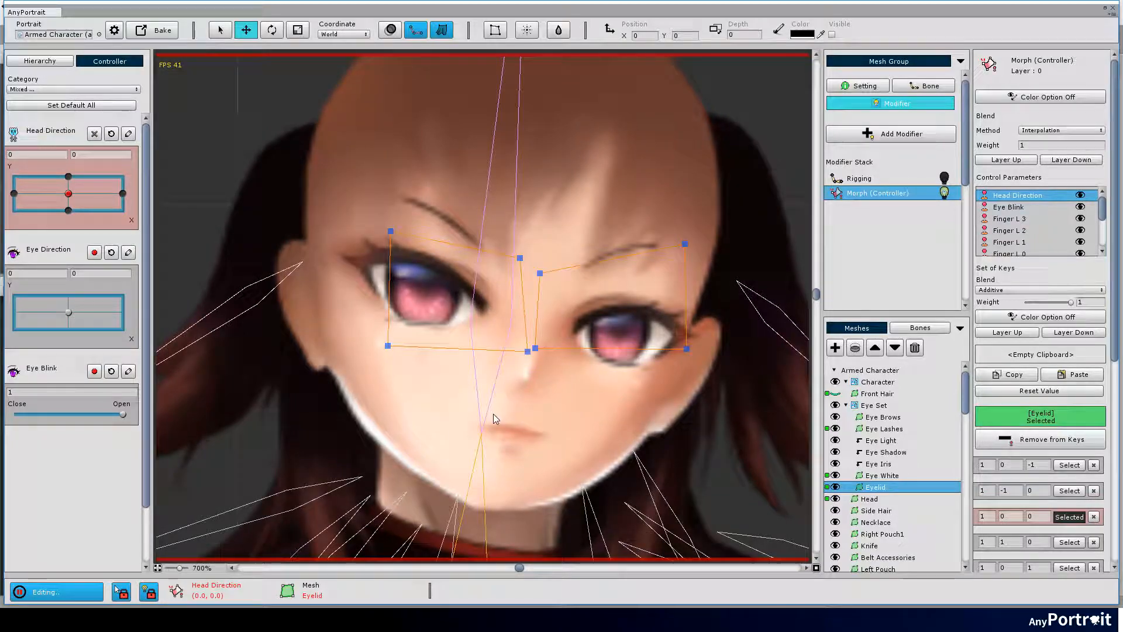
left_click(886, 451)
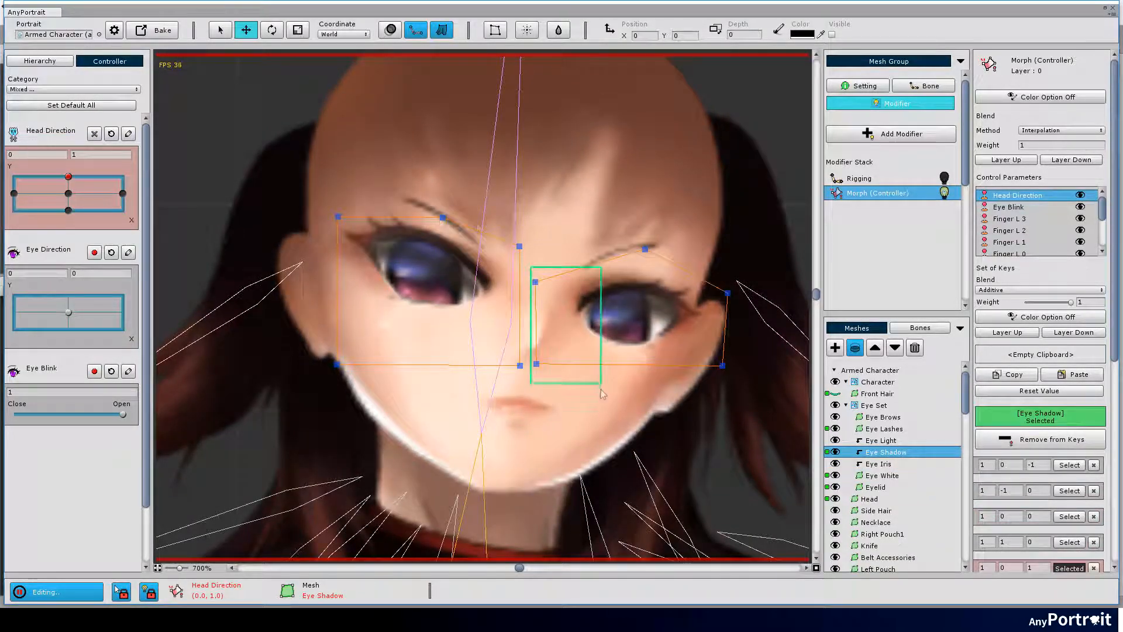
- Shift the whole Eye Shadow mesh downward at Head Direction (0, -1)
left_click_drag(68, 193, 66, 230)
key("ctrl+a")
left_click_drag(532, 296, 526, 317)
- Shift the Eye Shadow to the right at Head Direction (1, 0)
left_click_drag(68, 210, 123, 193)
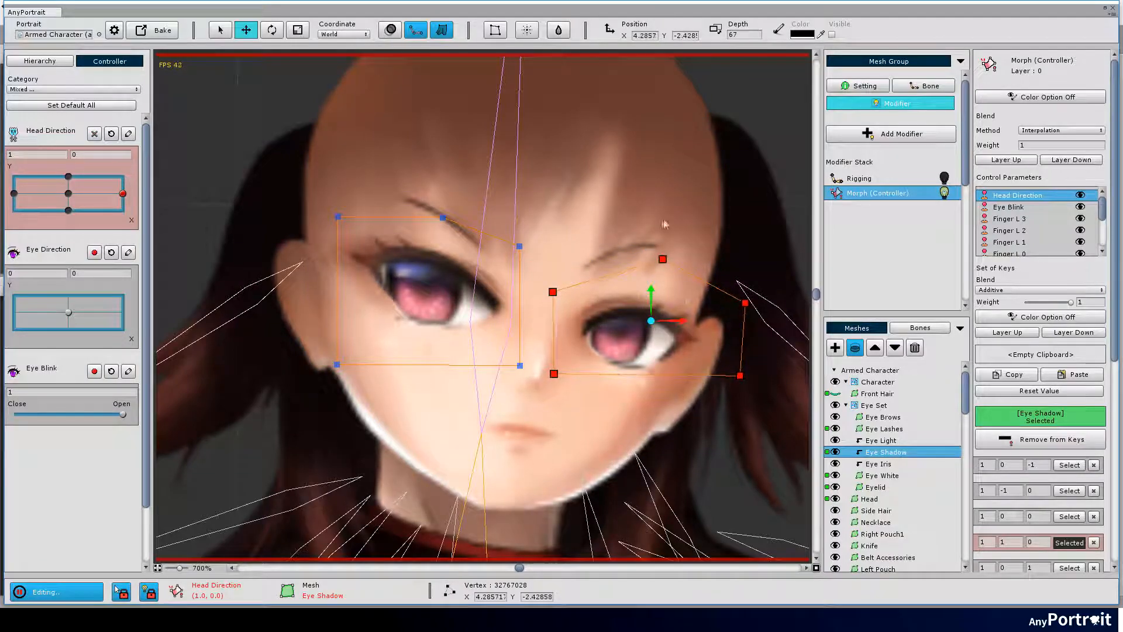
key("r")
left_click_drag(296, 176, 556, 351)
- Adjust the Eye Shadow one eye at a time at Head Direction (-1, 0), shifting its vertices to the left
left_click_drag(122, 193, 14, 193)
left_click_drag(325, 190, 529, 380)
key("r")
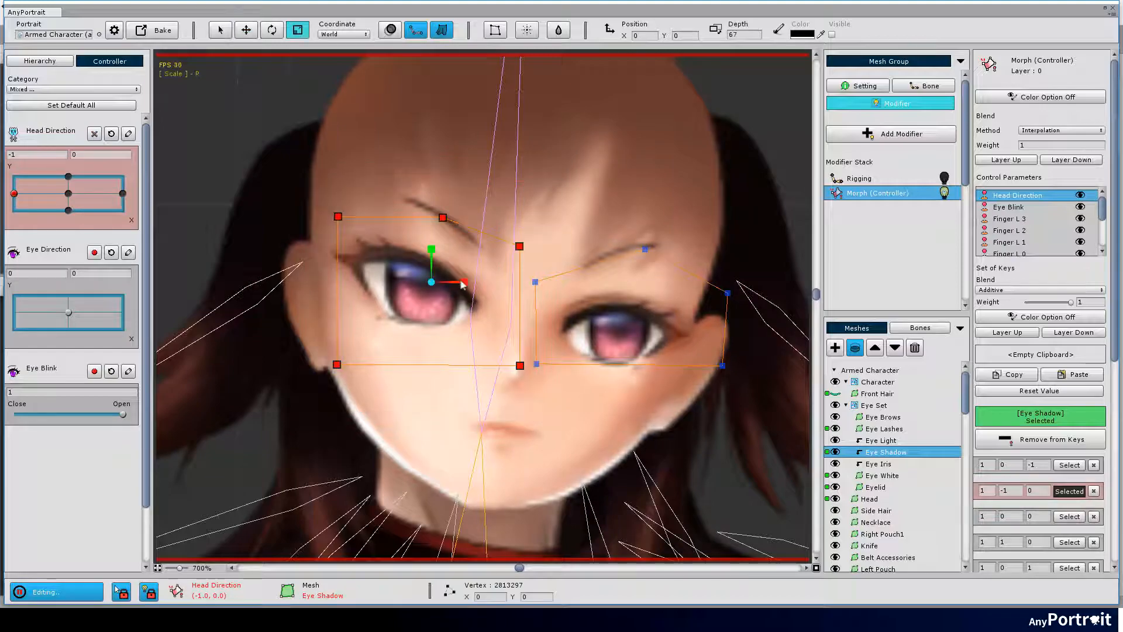
key("r")
left_click_drag(515, 228, 749, 386)
key("w")
left_click_drag(649, 314, 637, 313)
- Add the Eye Iris mesh to the Head Direction keys and shift the irises upward at (0, 1)
left_click_drag(14, 193, 69, 193)
left_click(901, 463)
left_click(1039, 443)
left_click_drag(306, 146, 673, 402)
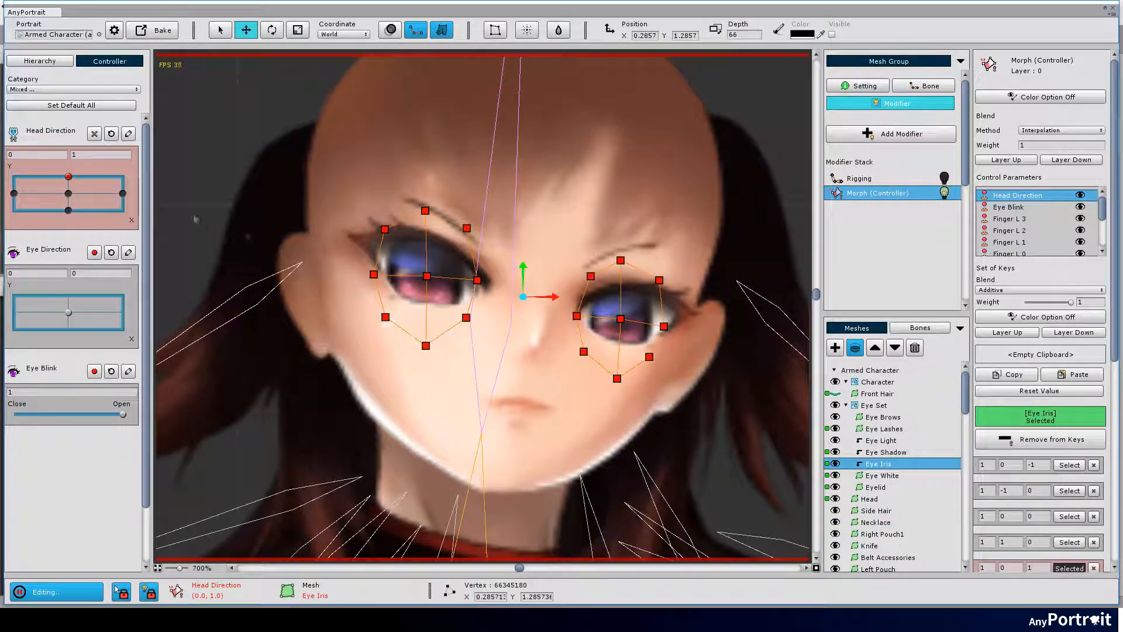
- Shift both irises downward at Head Direction (0, -1)
left_click_drag(69, 193, 68, 210)
left_click_drag(291, 165, 678, 410)
left_click_drag(521, 302, 519, 313)
- Shift the irises to the right at Head Direction (1, 0) and raise them further at (0, 1)
left_click_drag(68, 210, 122, 193)
left_click_drag(345, 196, 497, 377)
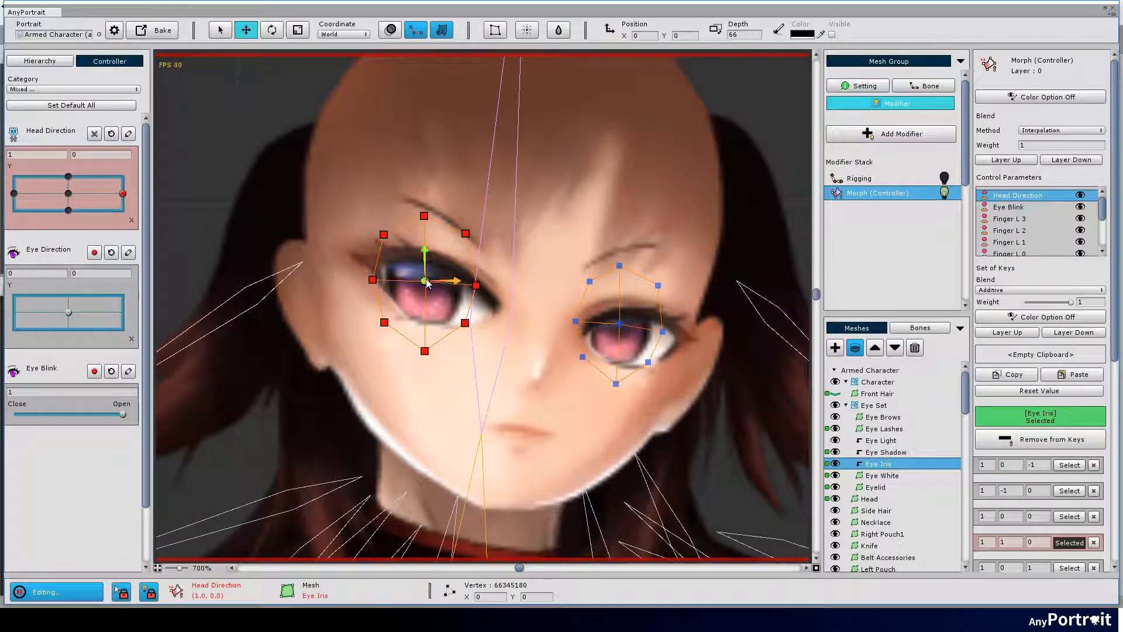
left_click_drag(618, 327, 626, 328)
left_click_drag(123, 193, 68, 176)
left_click_drag(524, 299, 524, 293)
- Shift each iris slightly to the left at Head Direction (-1, 0)
left_click_drag(68, 176, 14, 193)
left_click_drag(356, 199, 494, 366)
left_click_drag(619, 323, 616, 323)
mouse_move(14, 193)
left_mouse_down()
mouse_move(41, 193)
mouse_move(14, 193)
left_mouse_up()
left_click_drag(357, 199, 494, 365)
left_click_drag(424, 281, 420, 282)
- Adjust the right-hand iris at Head Direction (1, 0) and return the parameter to (0, 0)
left_click_drag(14, 193, 122, 193)
left_click_drag(559, 252, 670, 392)
left_click_drag(122, 193, 68, 193)
- Add the Eye Light mesh to the Head Direction keys and adjust the highlights at (0, 1) and (1, 0)
left_click(882, 452)
left_click(880, 441)
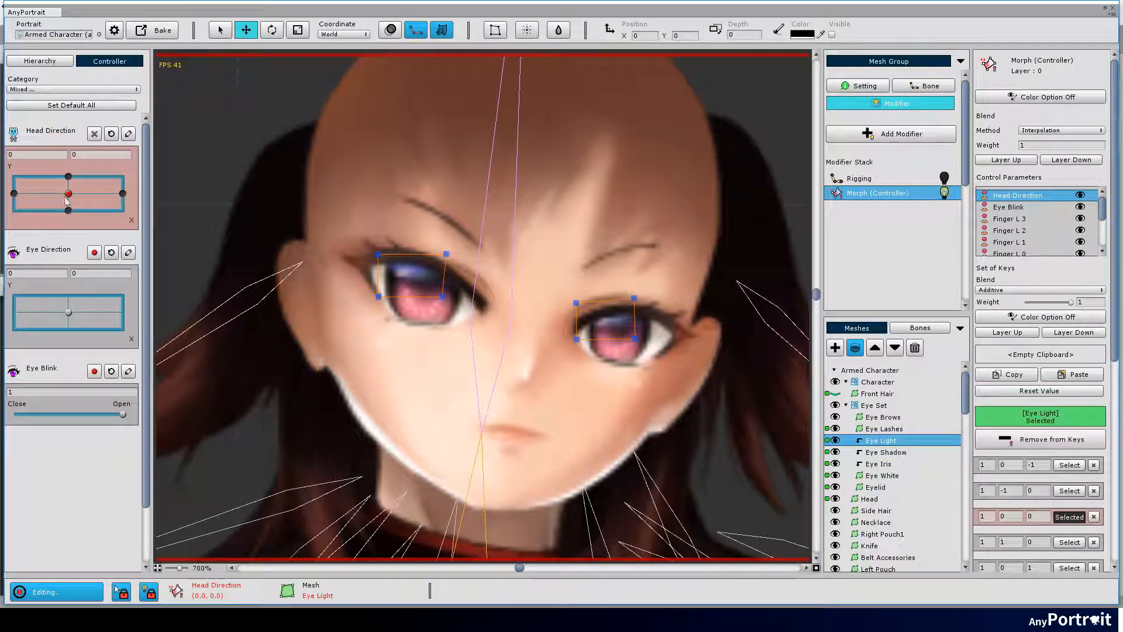
left_click(69, 177)
left_click_drag(328, 205, 664, 366)
left_click_drag(68, 177, 123, 193)
left_click_drag(331, 205, 485, 324)
left_click_drag(123, 193, 68, 176)
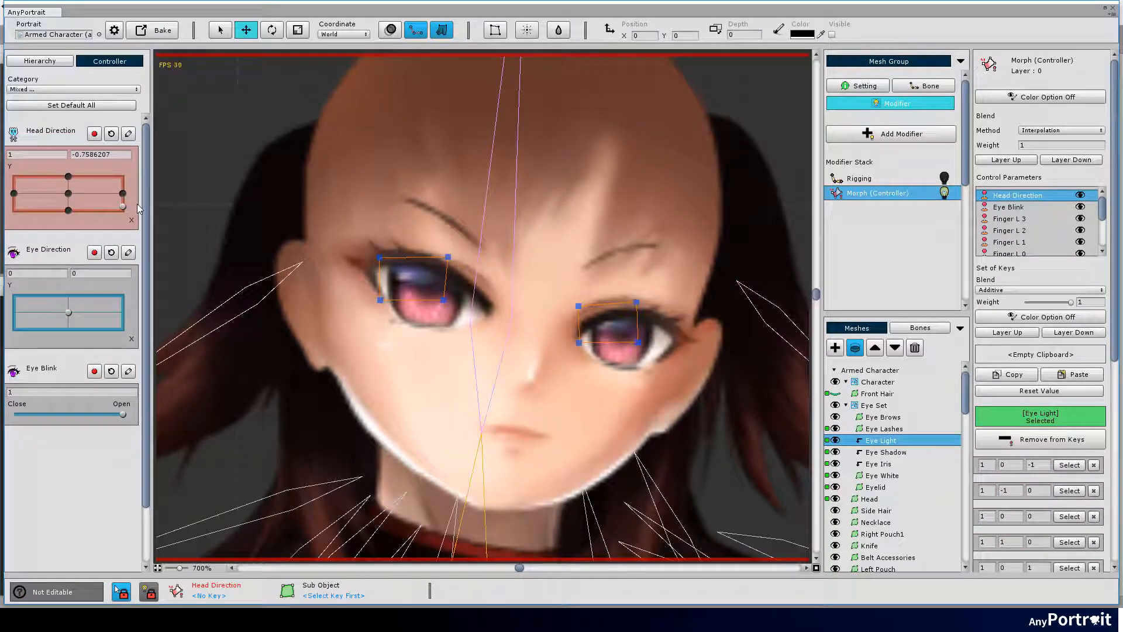
- Add the Eye Brows mesh to the Head Direction keys and raise both eyebrows at (0, 1)
left_click(883, 416)
key("ctrl+a")
left_click_drag(531, 238, 538, 216)
- Lower both eyebrows at Head Direction (0, -1)
left_click_drag(69, 176, 69, 210)
key("ctrl+a")
left_click_drag(531, 238, 531, 250)
- Shift the eyebrows sideways at Head Direction (1, 0) and fine-tune the position of the left-hand eyebrow
left_click_drag(68, 209, 122, 193)
left_click_drag(555, 210, 676, 295)
left_click_drag(454, 224, 466, 226)
mouse_move(122, 193)
left_mouse_down()
mouse_move(69, 193)
mouse_move(131, 196)
mouse_move(122, 193)
left_mouse_up()
left_click_drag(459, 224, 456, 220)
left_click_drag(123, 193, 122, 193)
left_click_drag(456, 220, 452, 215)
- Stop editing, preview intermediate Head Direction poses with Eye Blink at 0, and return Head Direction to (0, 0)
left_click_drag(122, 193, 69, 202)
scroll(393, 314, "down", 5)
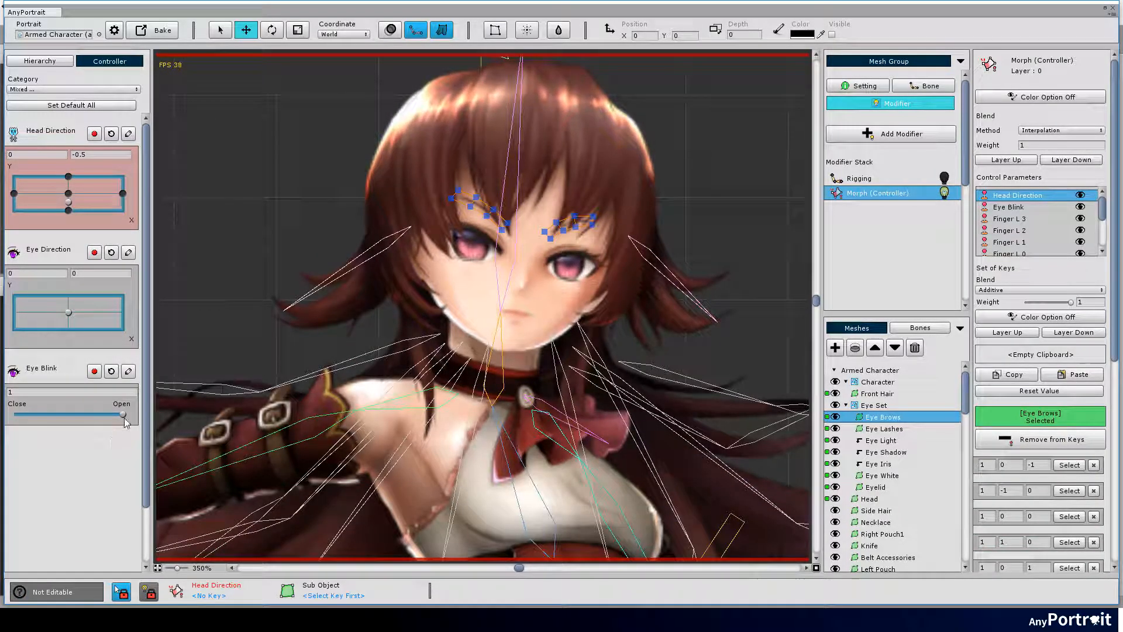
left_click_drag(68, 202, 69, 202)
key("a")
left_click_drag(122, 414, 13, 414)
left_click_drag(68, 202, 49, 218)
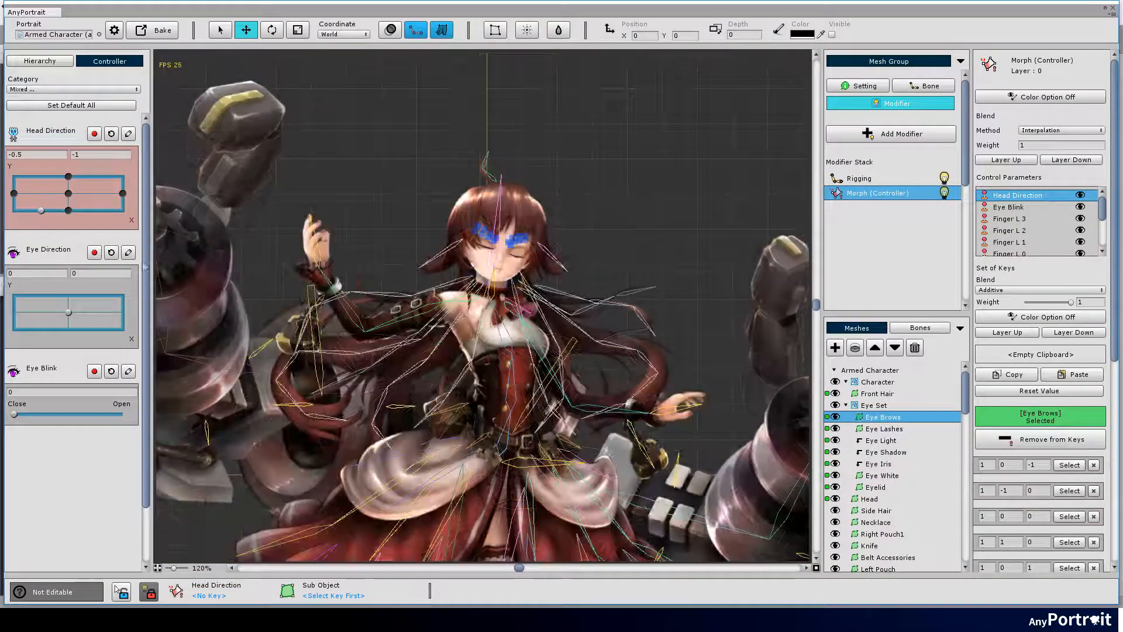
left_click_drag(41, 213, 69, 193)
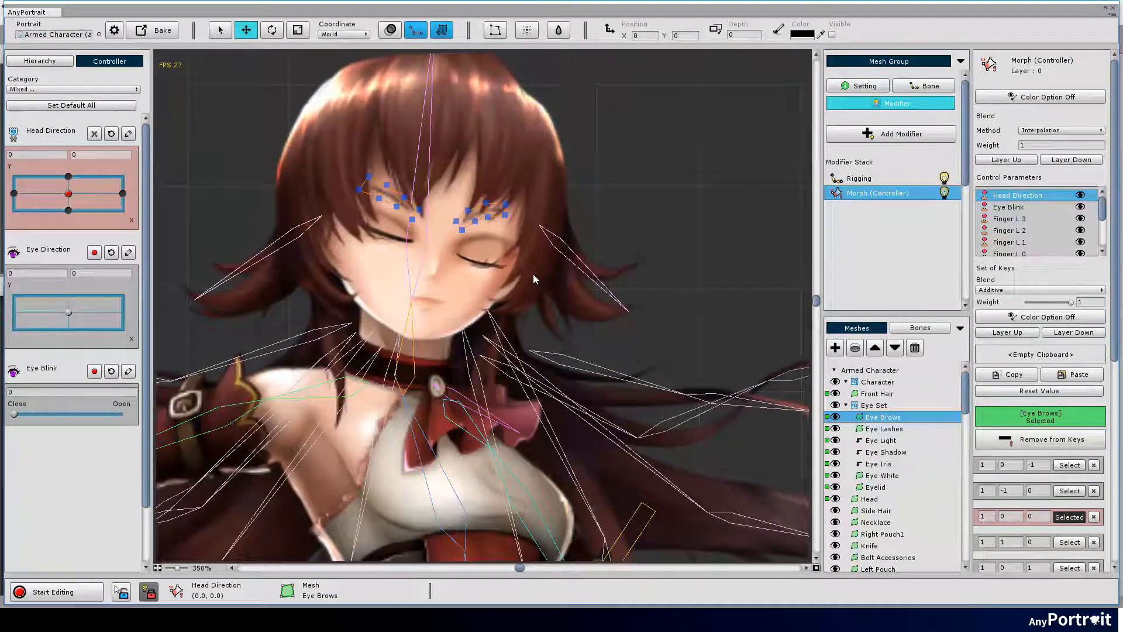
- Lock the selection and bake the Armed Character portrait
key("s")
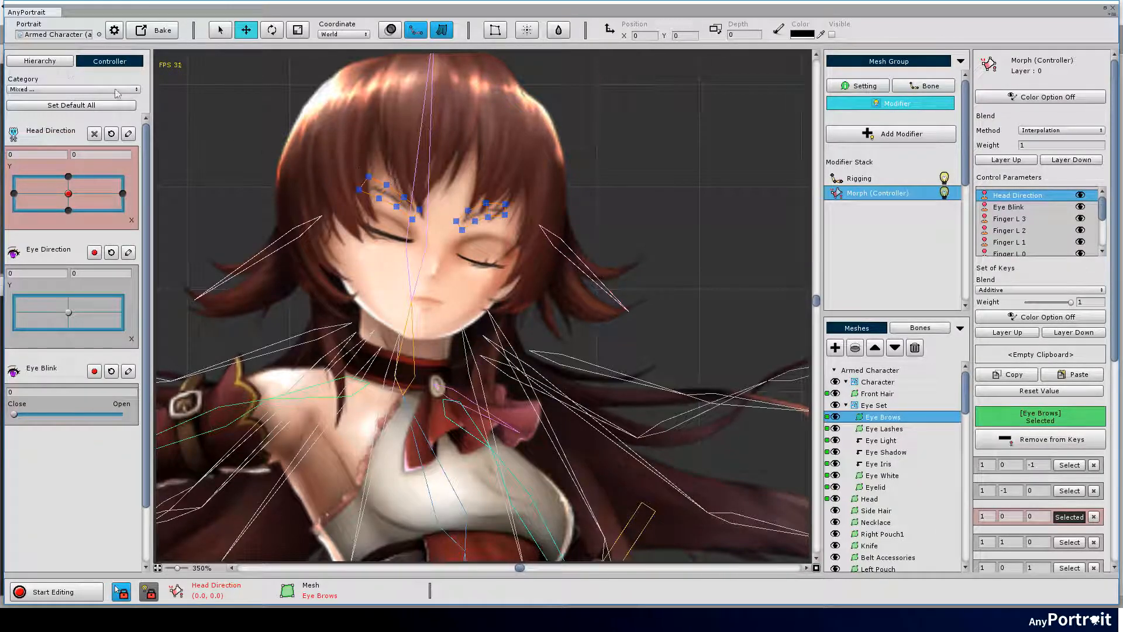
left_click(39, 61)
left_click(152, 30)
left_click(561, 297)
left_click(664, 220)
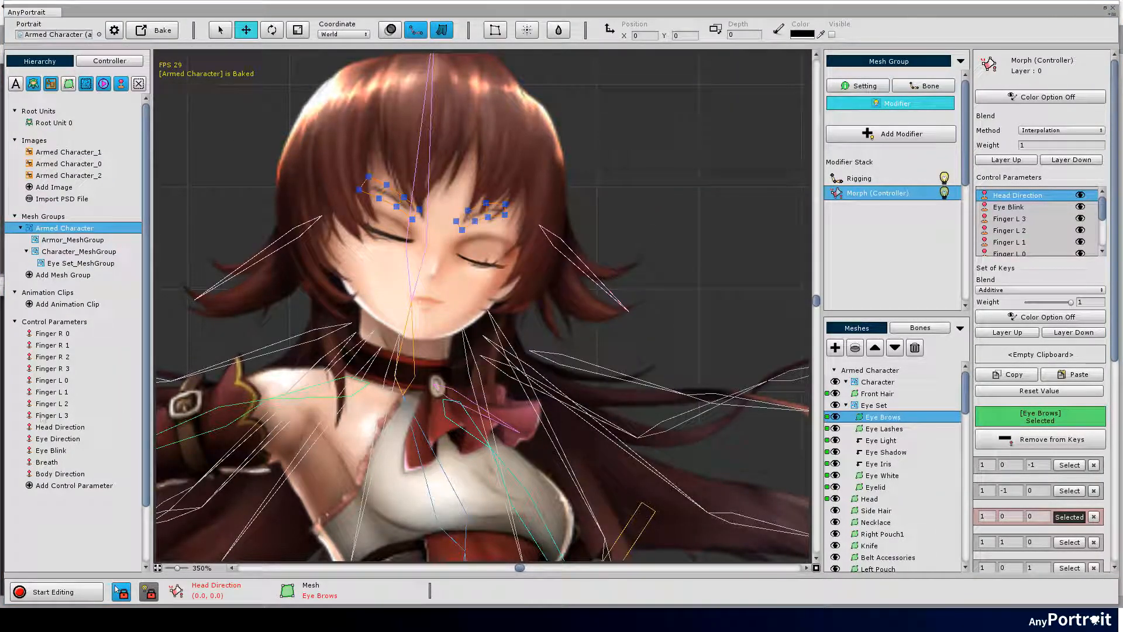
- Rotate and raise the right-hand eye's closed Eye Lashes at Eye Blink 0
left_click(1004, 208)
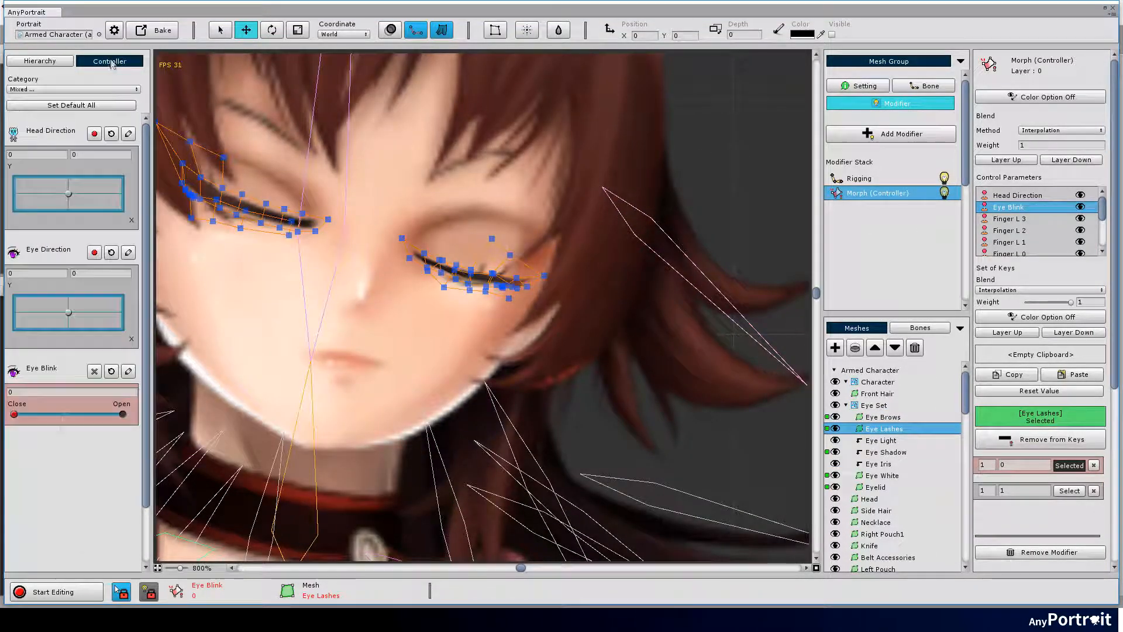
key("a")
left_click_drag(398, 234, 547, 301)
key("w")
key("e")
left_click_drag(478, 280, 479, 262)
key("w")
key("e")
key("w")
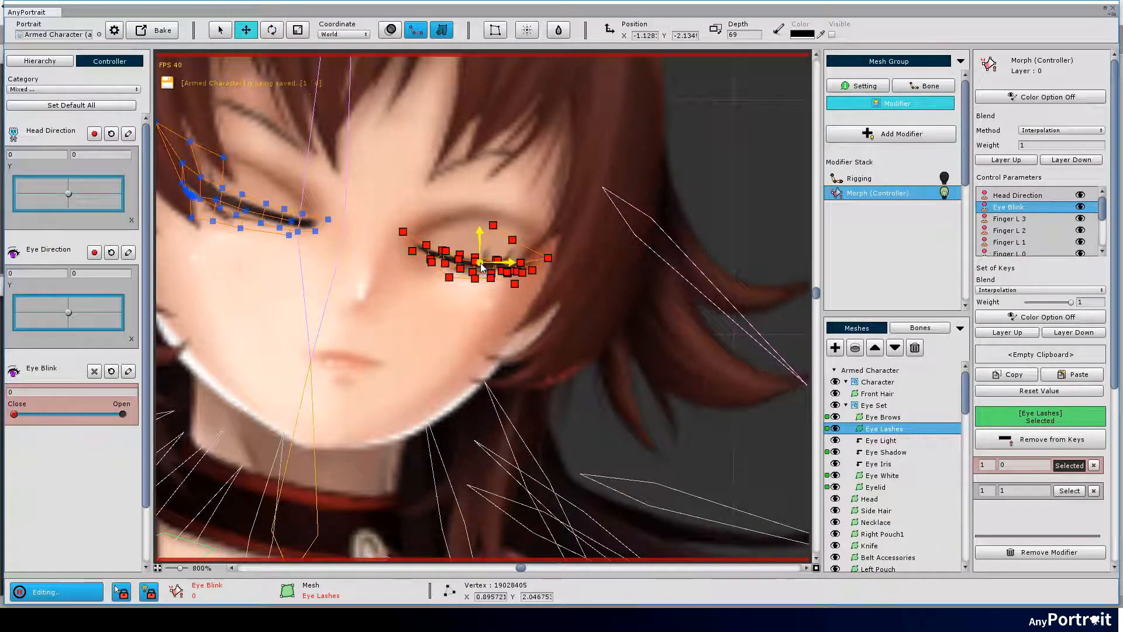
scroll(424, 295, "down", 2)
left_click_drag(365, 311, 436, 328)
mouse_move(14, 414)
left_mouse_down()
mouse_move(122, 414)
mouse_move(14, 414)
left_mouse_up()
- Rotate and reposition the right-hand Eye White at Eye Blink 0 so it follows the closed lashes
scroll(482, 306, "up", 4)
left_click_drag(485, 226, 681, 310)
left_click(881, 475)
scroll(630, 234, "up", 2)
left_click_drag(585, 269, 471, 275)
left_click_drag(328, 264, 529, 333)
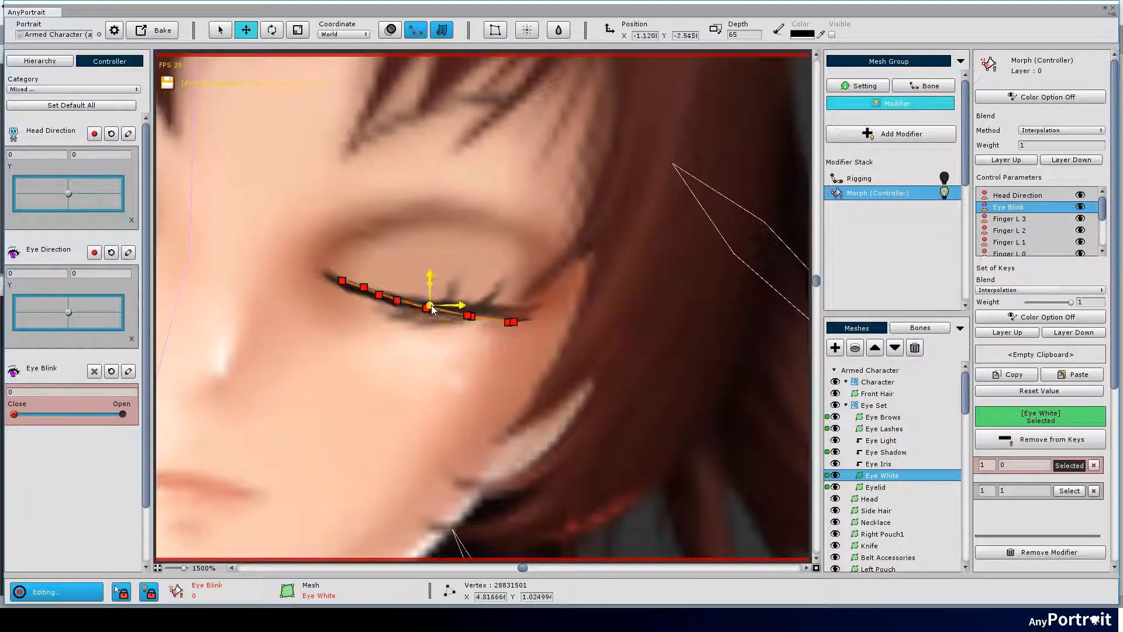
key("e")
left_click_drag(460, 310, 458, 310)
key("w")
left_click(345, 396)
scroll(346, 395, "down", 4)
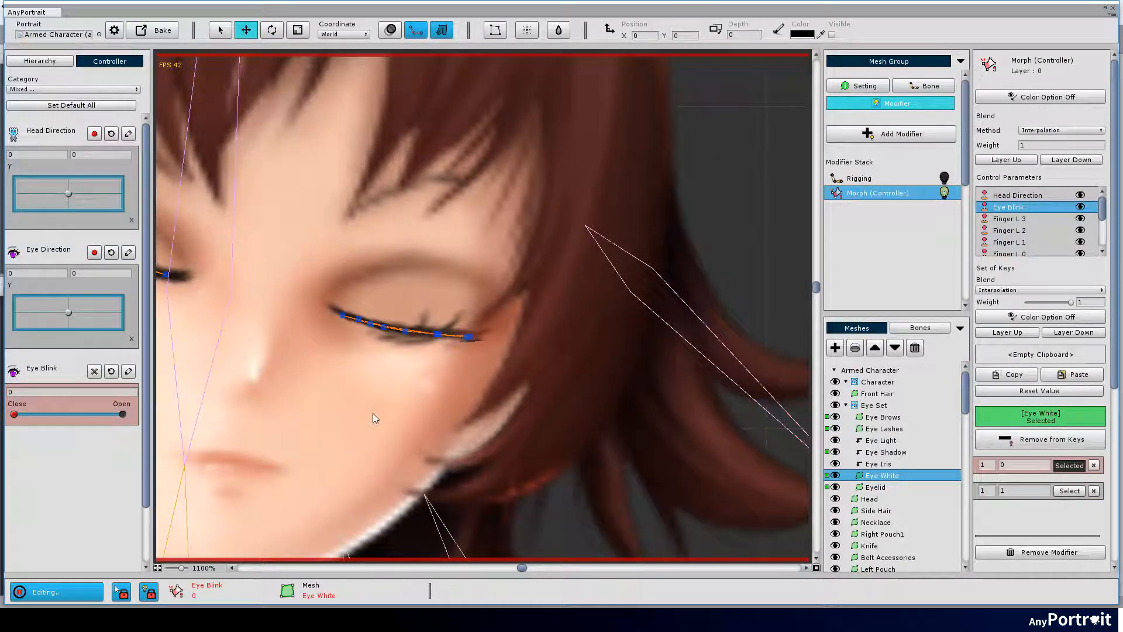
scroll(373, 390, "down", 5)
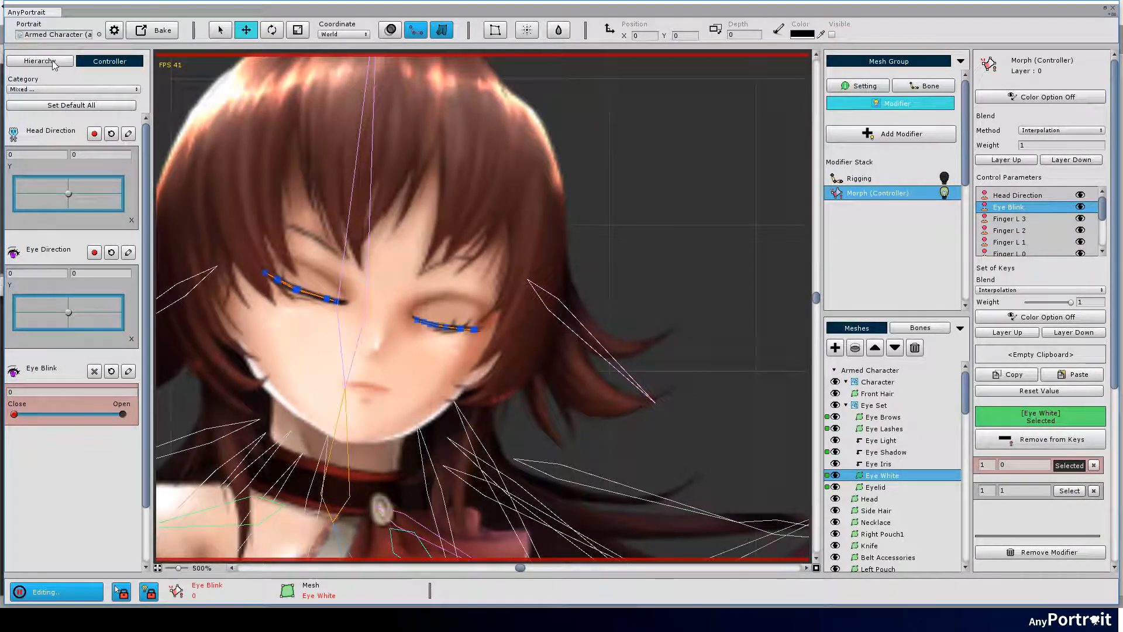
- Open Root Unit 0 and bake the Armed Character portrait again
left_click(53, 62)
left_click(53, 122)
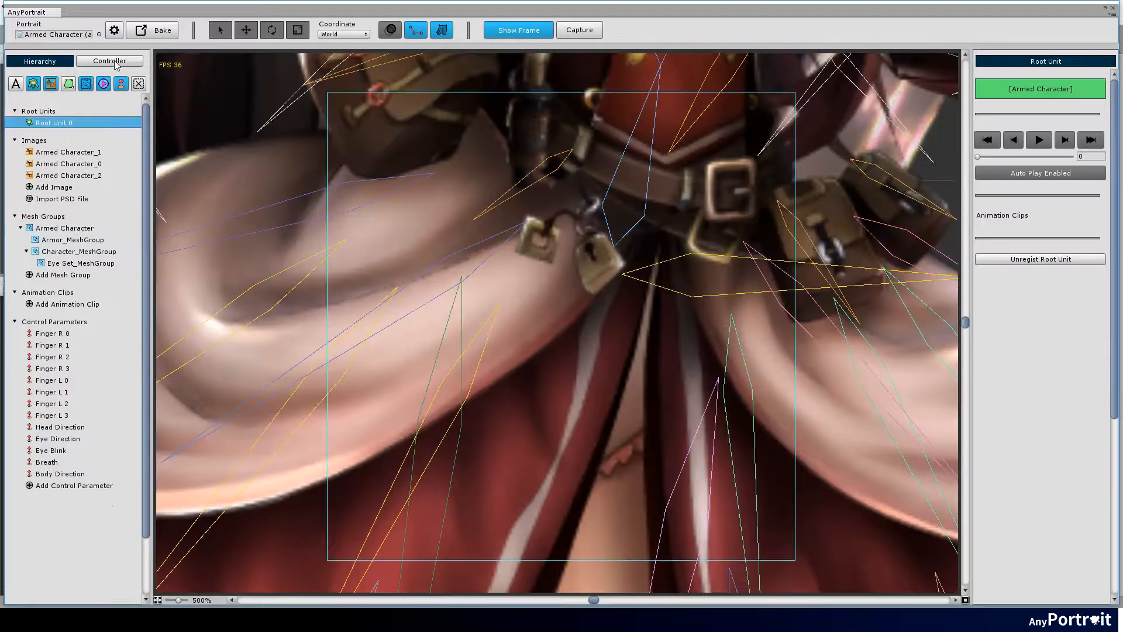
left_click(153, 29)
left_click(656, 222)
- Switch to the Unity scene, run it in play mode and select the Armed Character object
left_click(1112, 8)
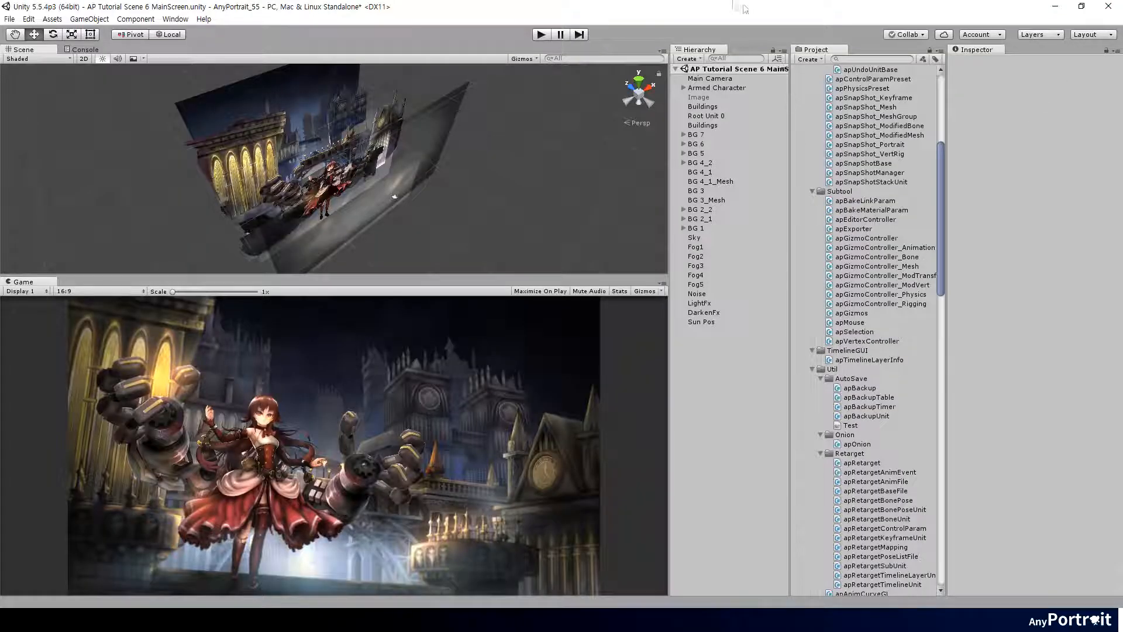
left_click(540, 35)
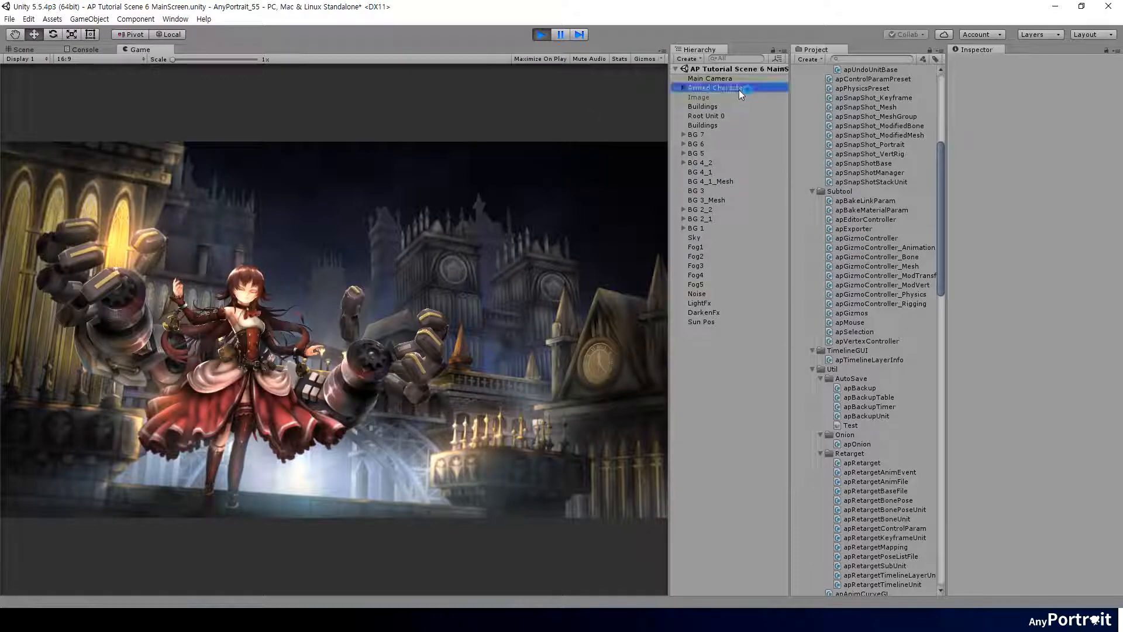
left_click(738, 90)
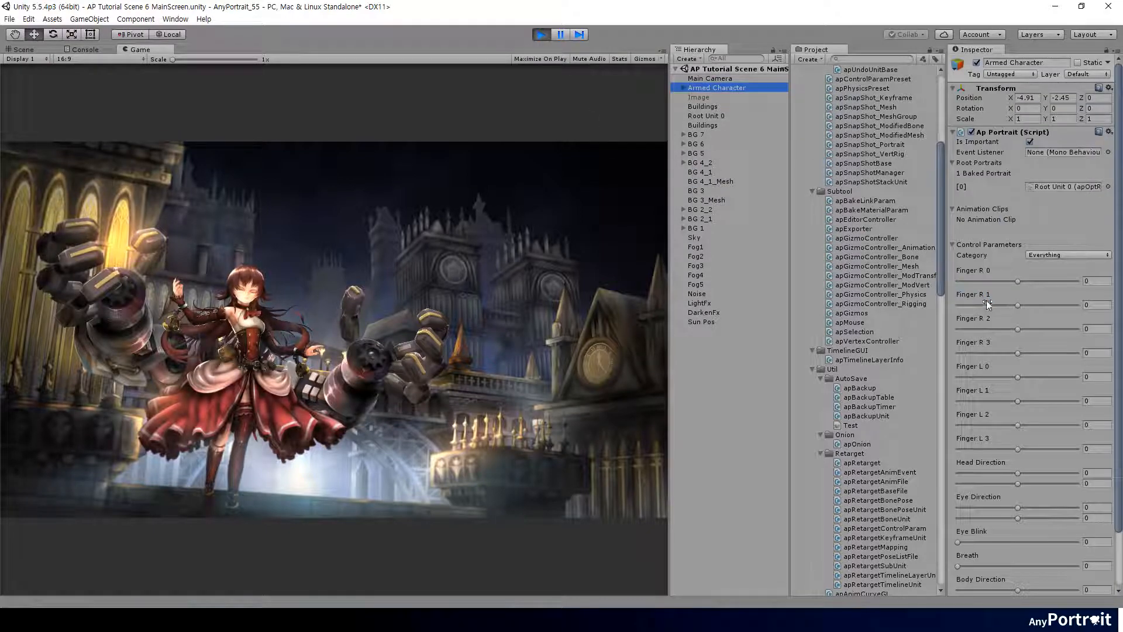
- Test the Eye Blink and Head Direction parameters on the running character and stop play mode
left_click_drag(963, 543, 957, 543)
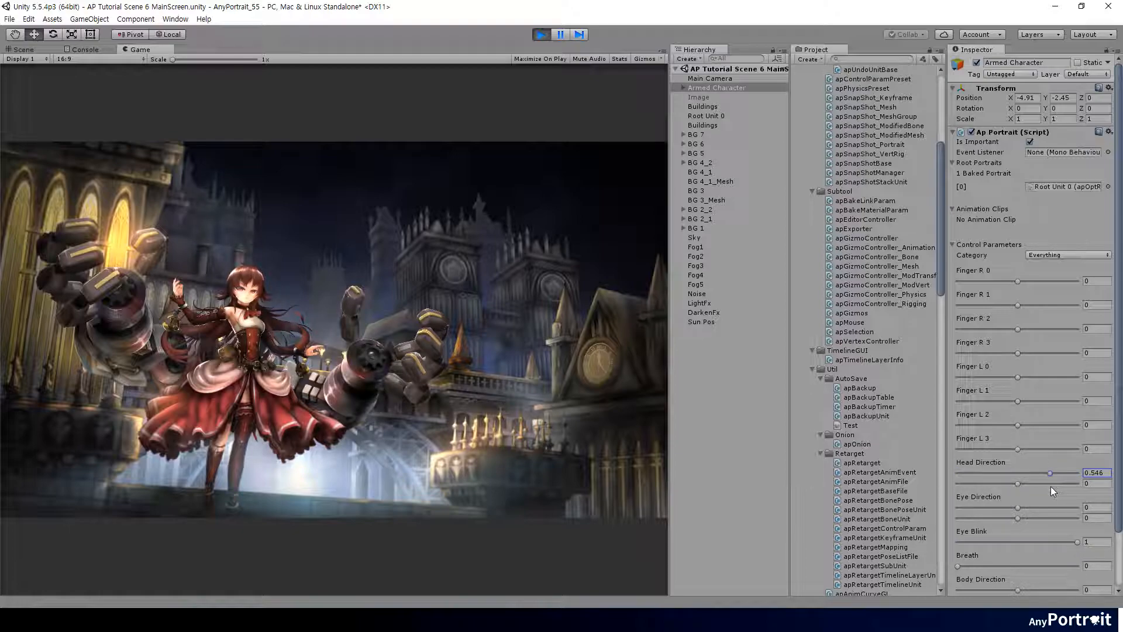
left_click_drag(1023, 483, 1083, 484)
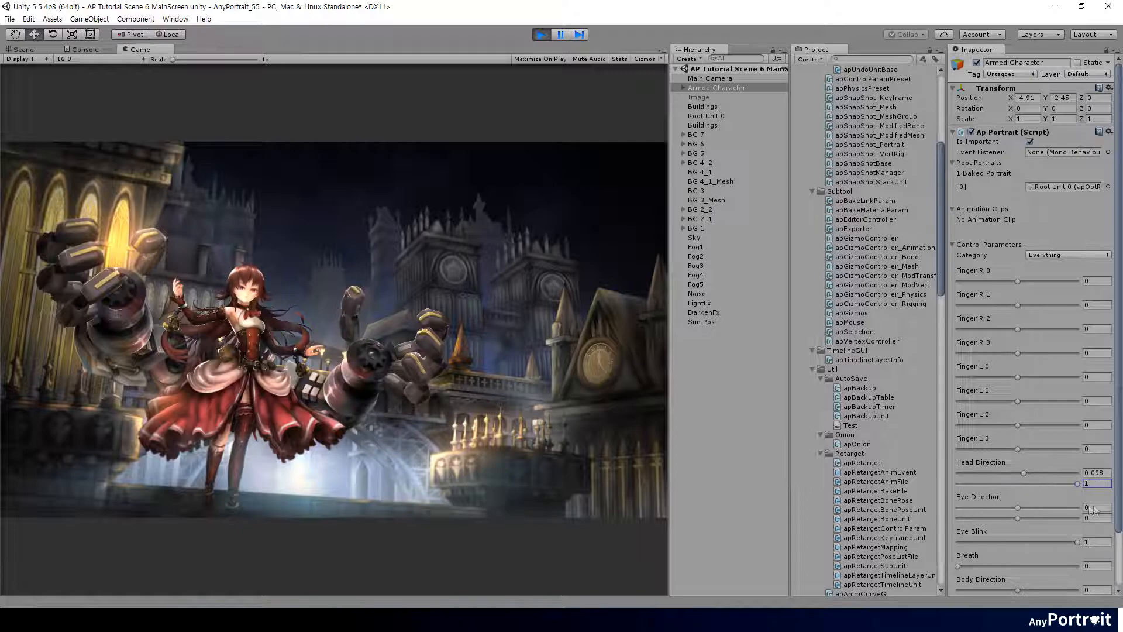
left_click(541, 35)
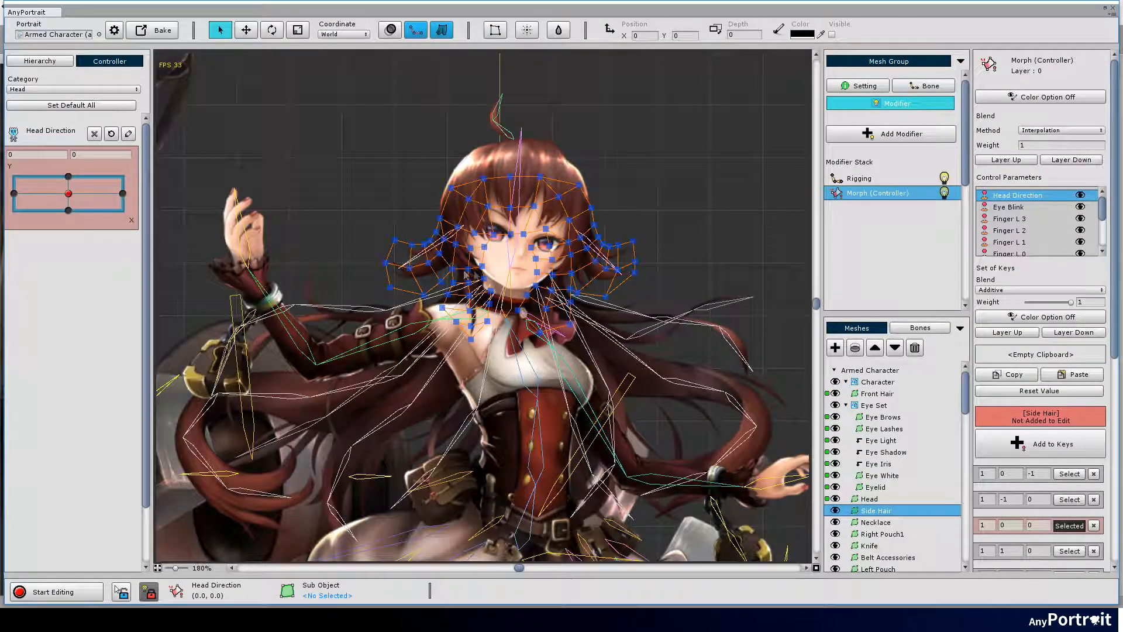
- Add the Side Hair mesh to the Head Direction keys and set Head Direction to (0, 1)
scroll(899, 497, "down", 3)
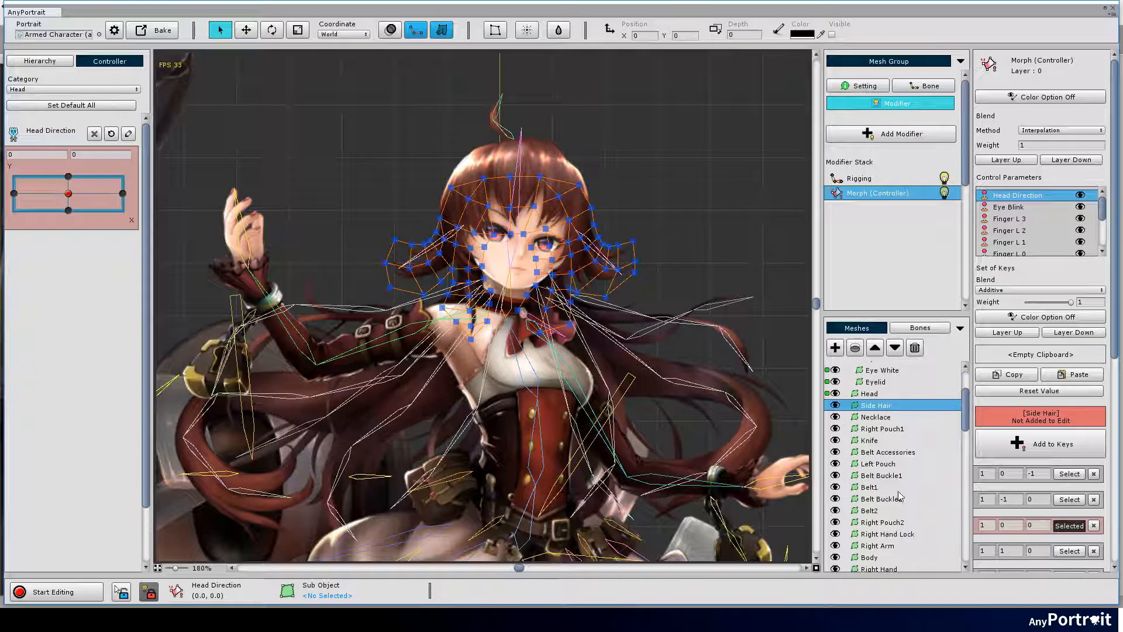
left_click(1009, 450)
left_click(68, 176)
scroll(514, 185, "up", 7)
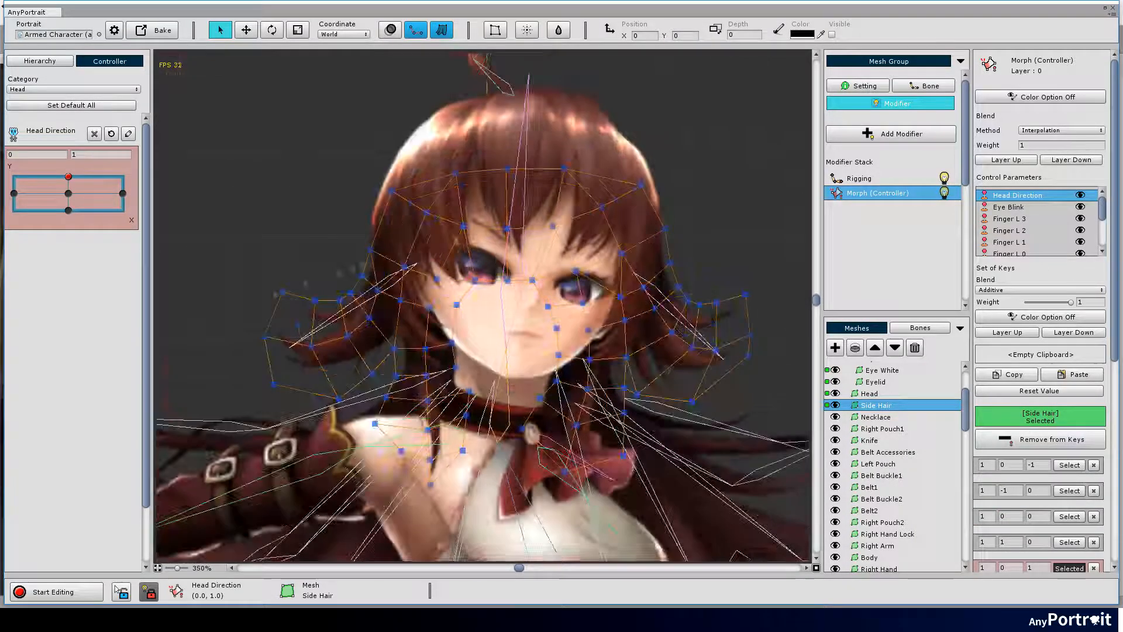
- Pull the whole Side Hair mesh downward with a lattice transform at Head Direction (0, 1)
key("a")
key("ctrl+a")
left_click(495, 30)
key("w")
left_click_drag(507, 169, 509, 191)
left_click_drag(507, 326, 506, 340)
left_click_drag(507, 387, 498, 326)
left_click_drag(499, 423, 496, 450)
left_click_drag(255, 423, 255, 434)
left_click_drag(741, 423, 742, 431)
left_click_drag(741, 266, 743, 282)
left_click_drag(741, 107, 742, 139)
left_click_drag(255, 107, 255, 126)
left_click_drag(255, 265, 254, 267)
left_click(520, 29)
- Refine the Side Hair at Head Direction (0, 1) by raising its lower middle lattice point
left_click_drag(68, 176, 68, 176)
key("a")
key("ctrl+a")
left_click(495, 29)
left_click_drag(498, 445, 500, 430)
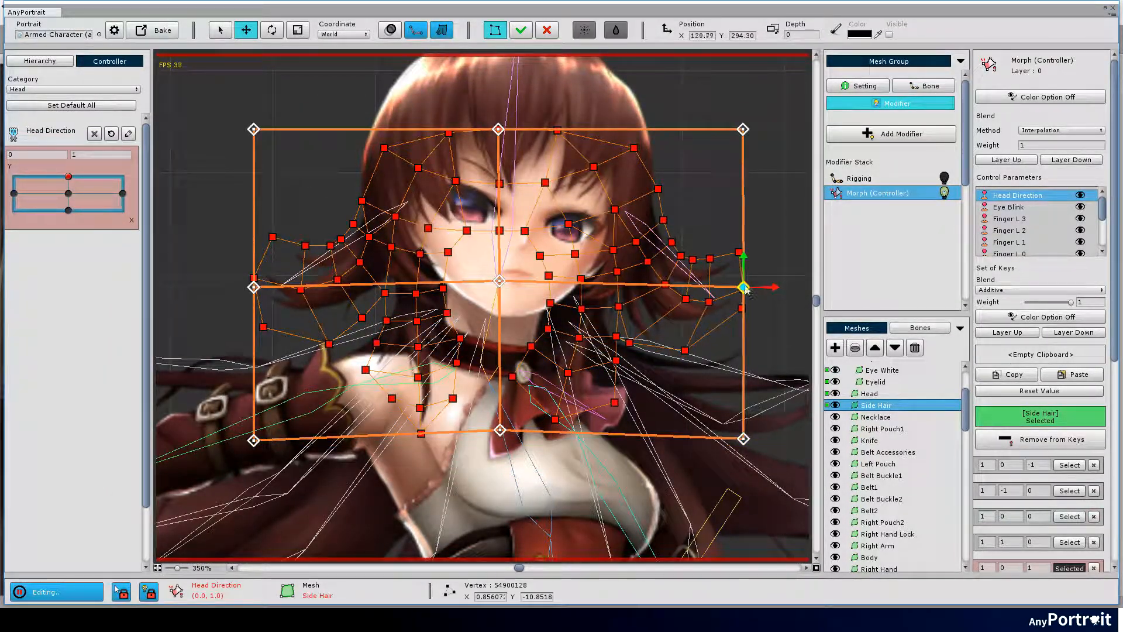
left_click(521, 30)
- Raise the Side Hair's upper edge and lower middle with a lattice transform at Head Direction (0, -1)
left_click_drag(68, 176, 68, 210)
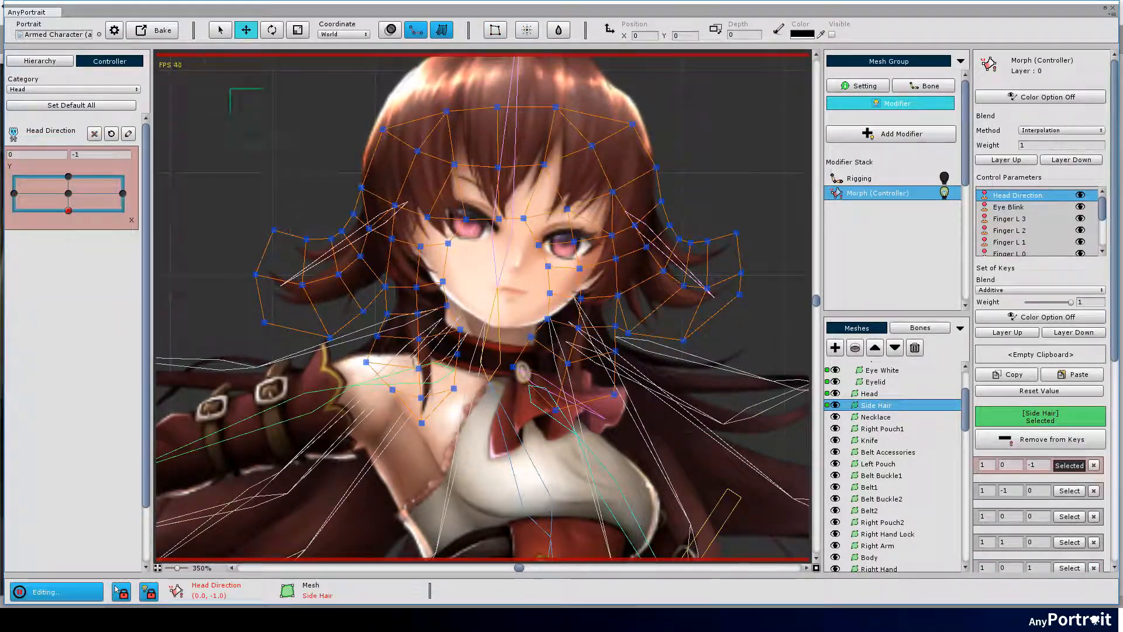
key("ctrl+a")
left_click(495, 30)
left_click_drag(535, 170, 537, 221)
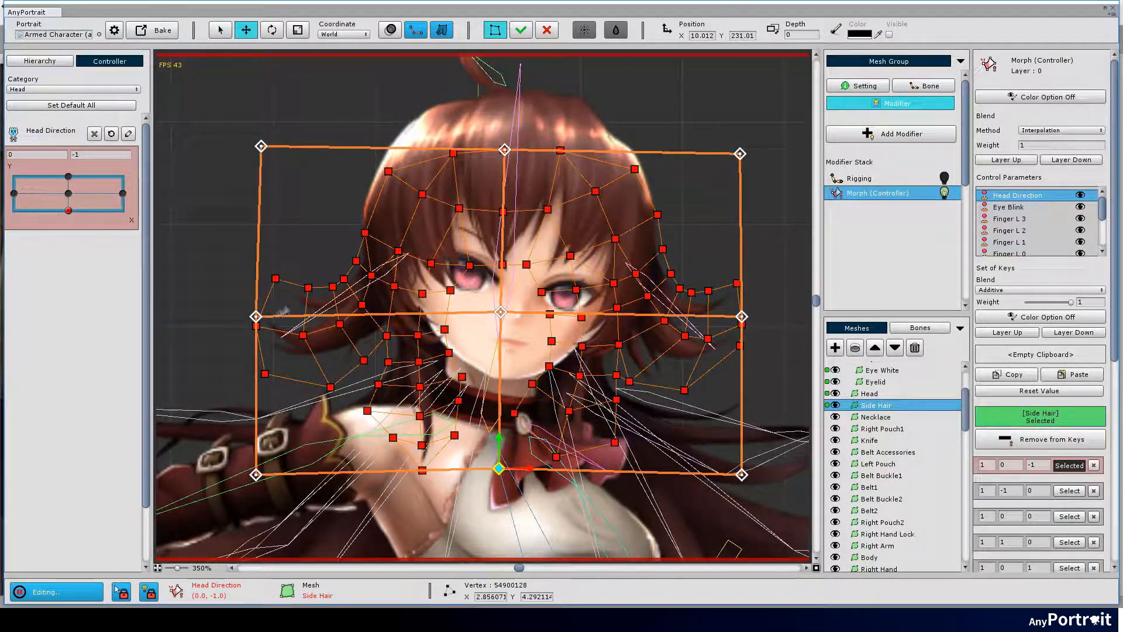
left_click(520, 30)
- Shift the Side Hair's middle and left-hand lattice points to the left at Head Direction (1, 0)
left_click_drag(68, 210, 122, 193)
key("a")
left_click_drag(226, 120, 761, 491)
left_click(495, 30)
left_click(498, 158)
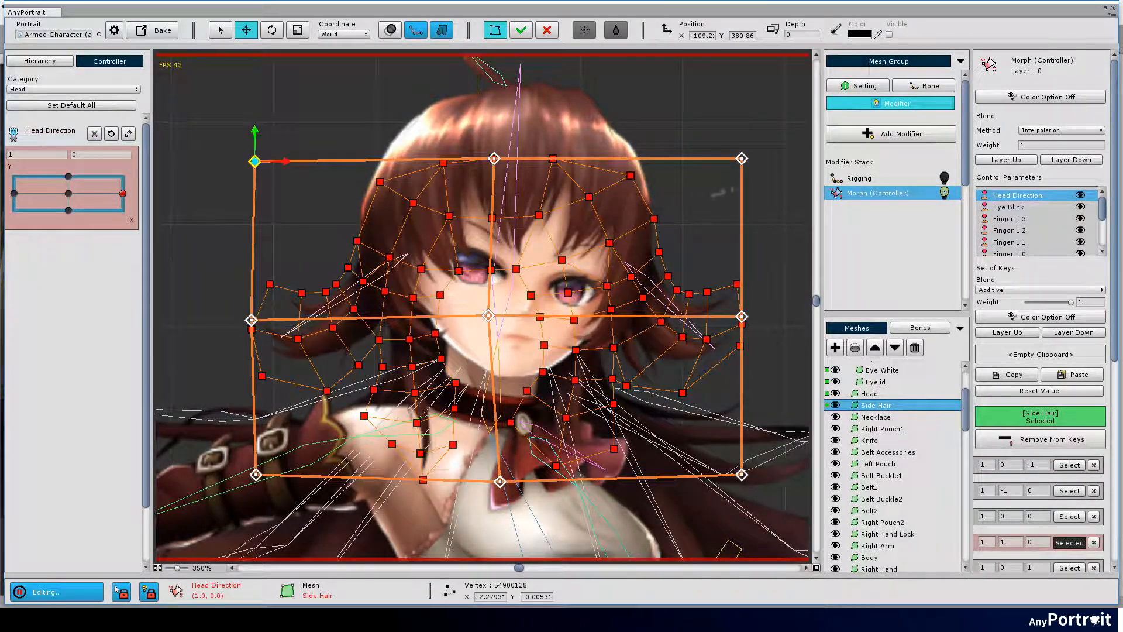
left_click(520, 30)
- Shift the Side Hair to the right with a lattice transform at Head Direction (-1, 0) and check the (1, -1) pose
left_click_drag(122, 193, 13, 193)
key("a")
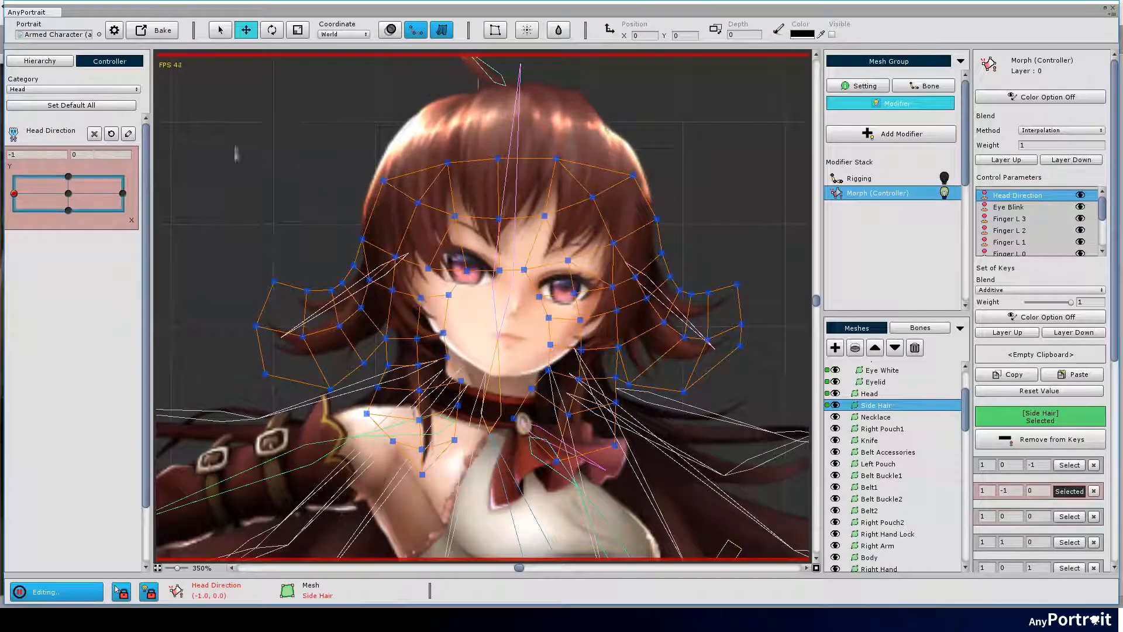
left_click_drag(231, 135, 757, 522)
left_click(495, 30)
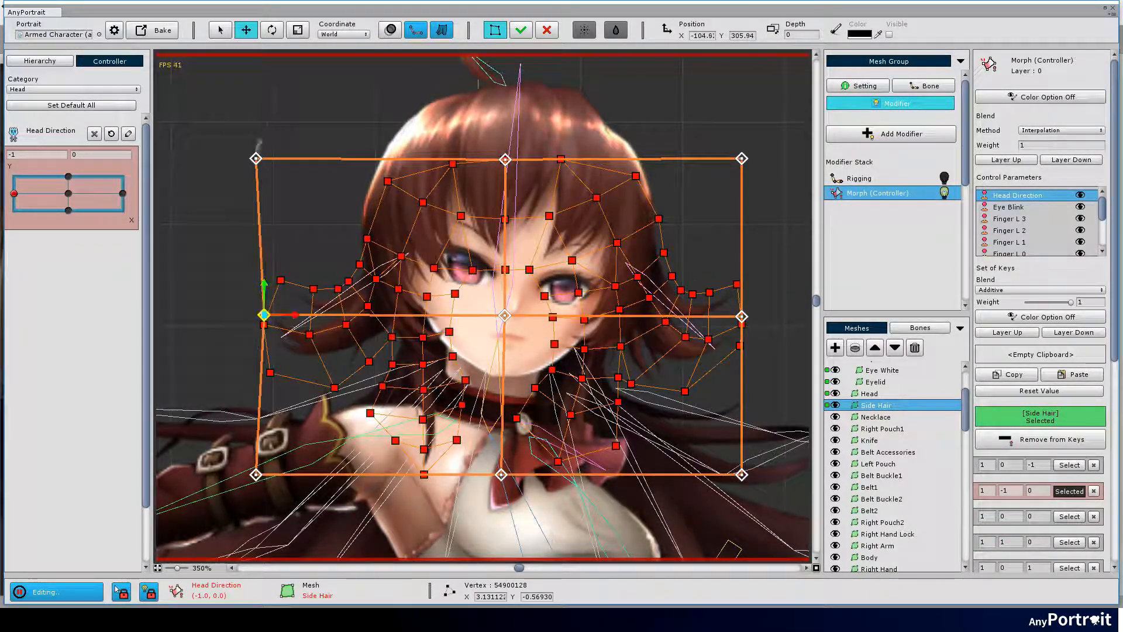
left_click_drag(256, 159, 264, 159)
left_click_drag(255, 475, 265, 472)
left_click_drag(741, 474, 750, 474)
left_click_drag(741, 316, 752, 321)
left_click_drag(742, 159, 751, 159)
left_click(521, 30)
left_click_drag(13, 193, 102, 210)
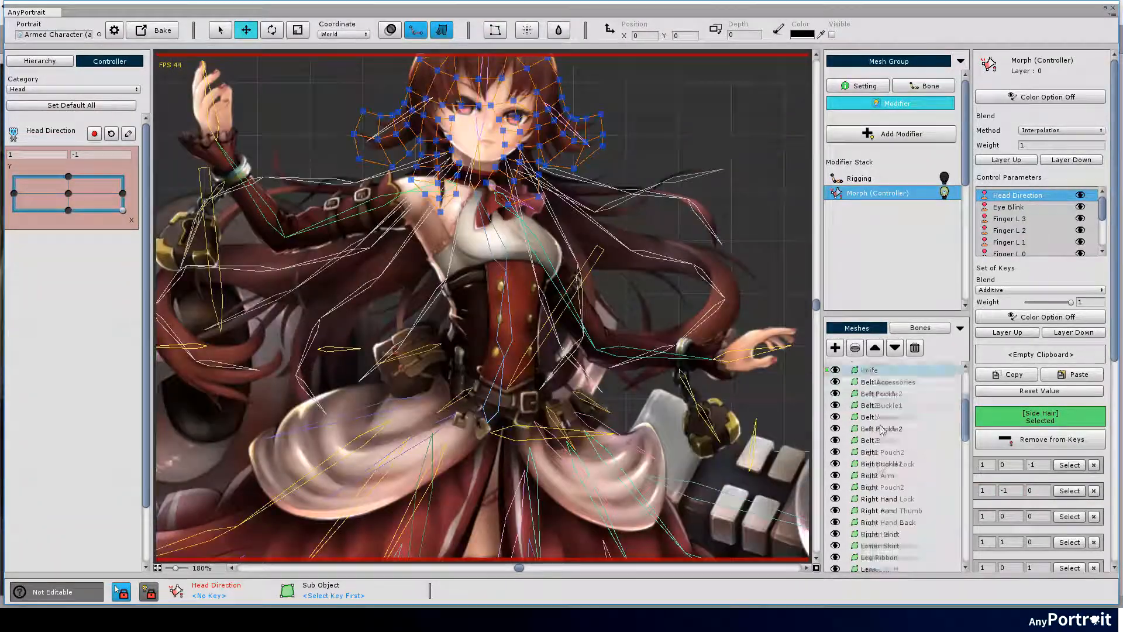
- Isolate the back hair meshes, add Back Hair 1 to the Head Direction keys and shape it using soft selection radius 341
scroll(895, 468, "down", 10)
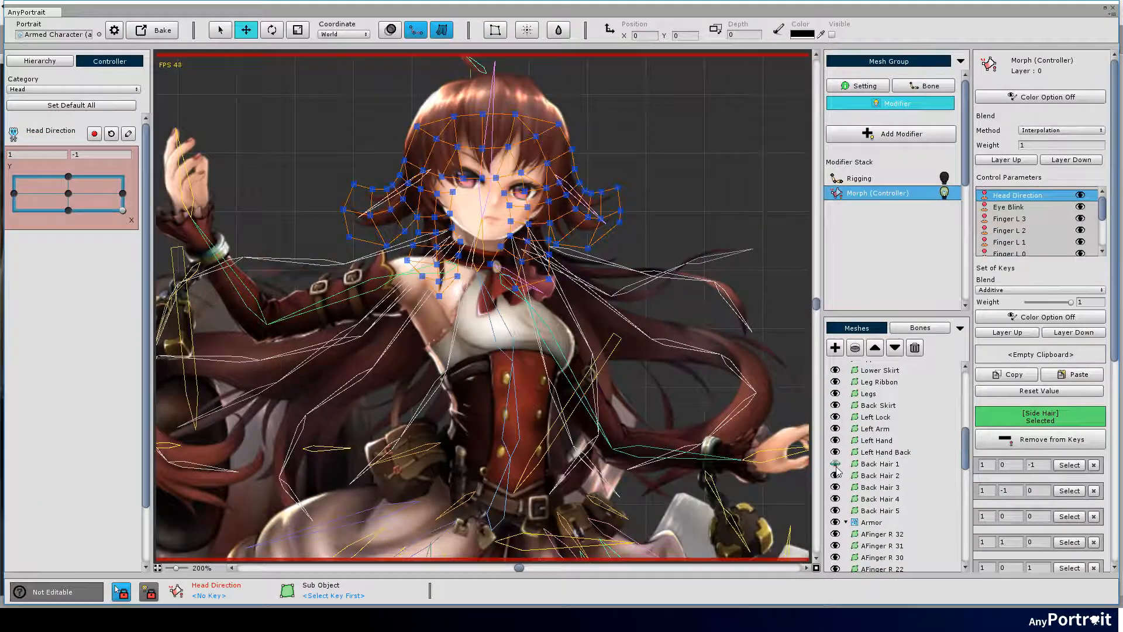
left_click(835, 463)
left_click(877, 464)
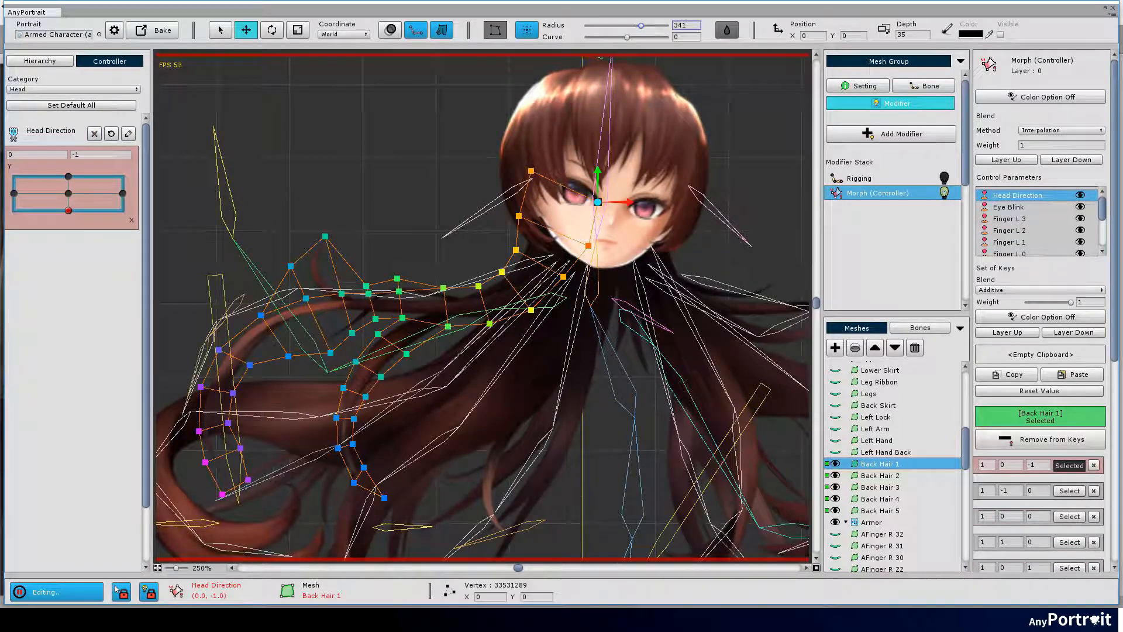
left_click_drag(69, 210, 121, 194)
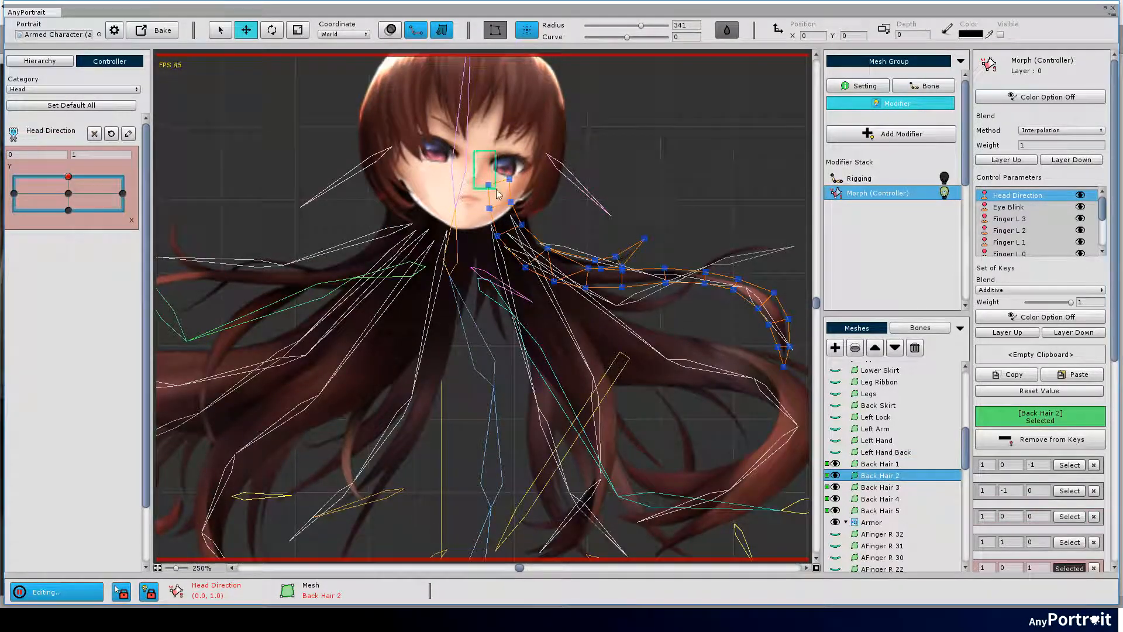
- Preview the back hair's deformation across several Head Direction values
left_click_drag(71, 186, 68, 195)
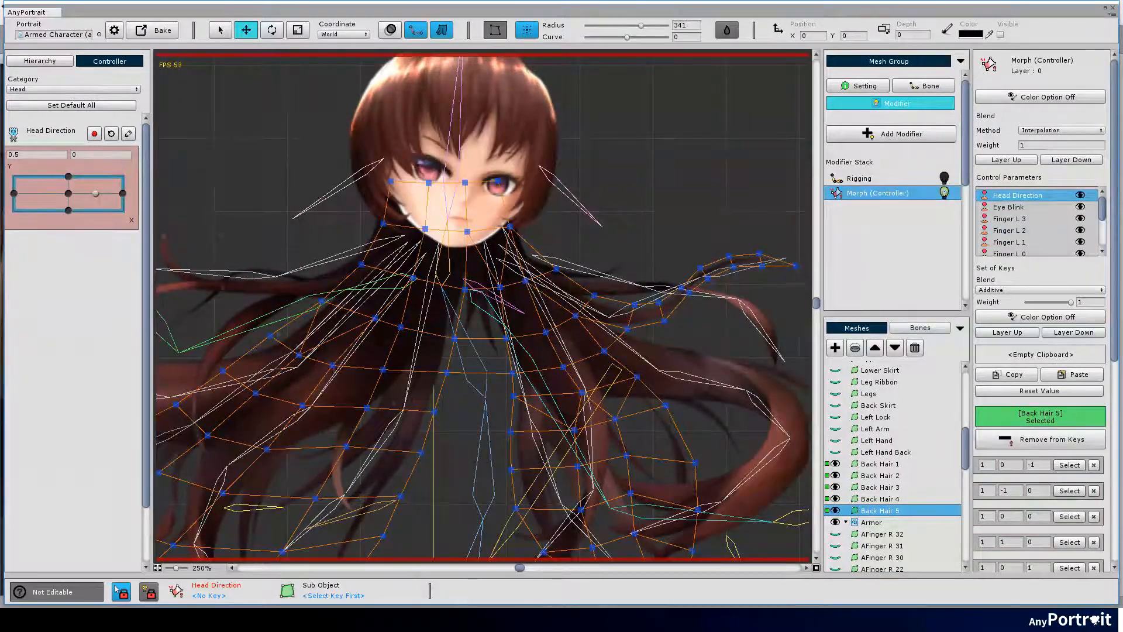
left_click_drag(95, 193, 71, 199)
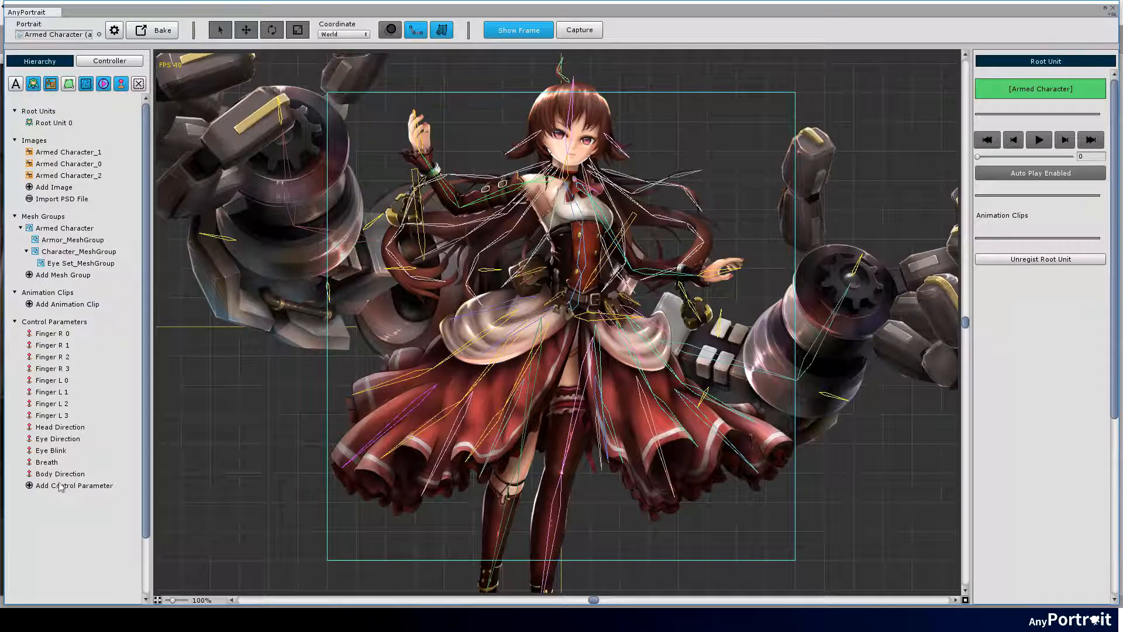
- Add a control parameter named Hand Grab R with the Body category and the Hand icon preset
left_click(61, 486)
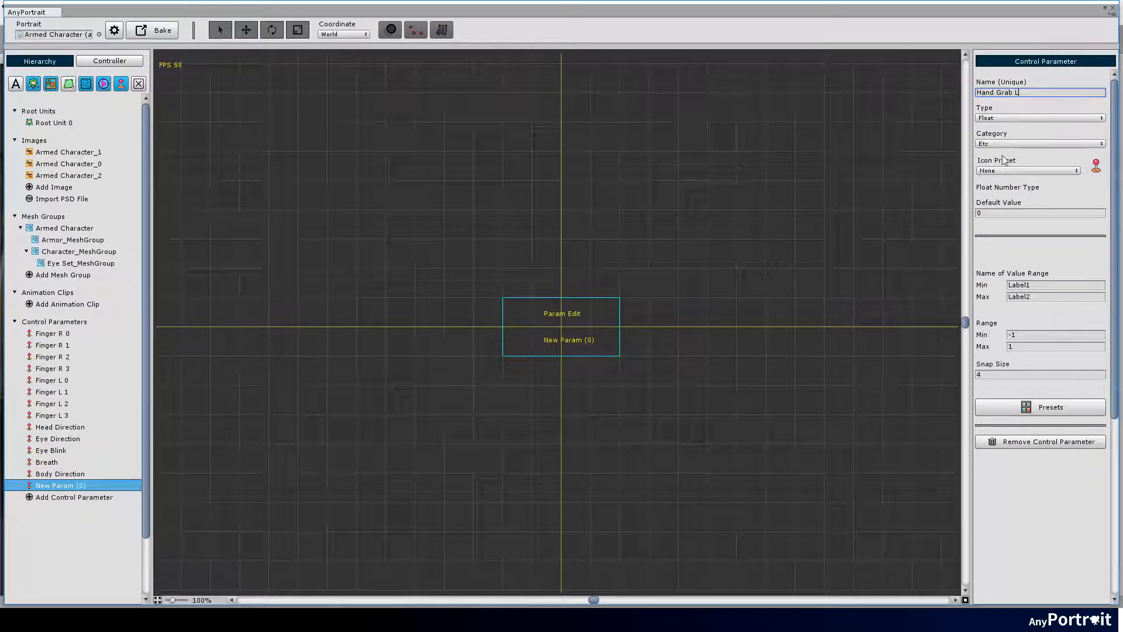
left_click(1023, 144)
left_click(998, 163)
left_click(997, 170)
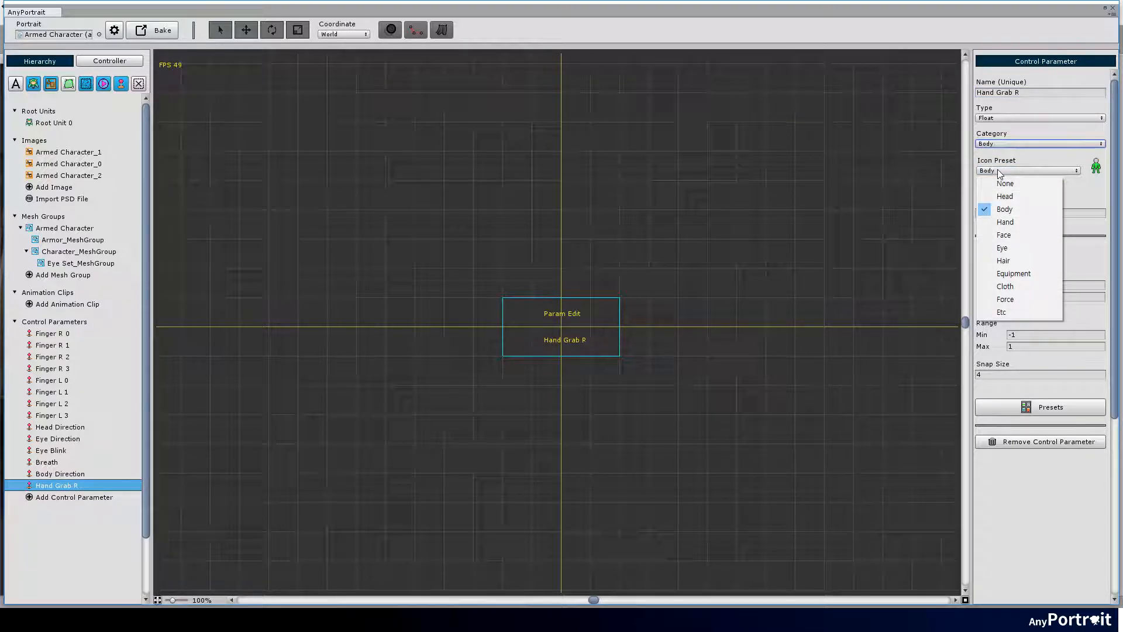
left_click(999, 220)
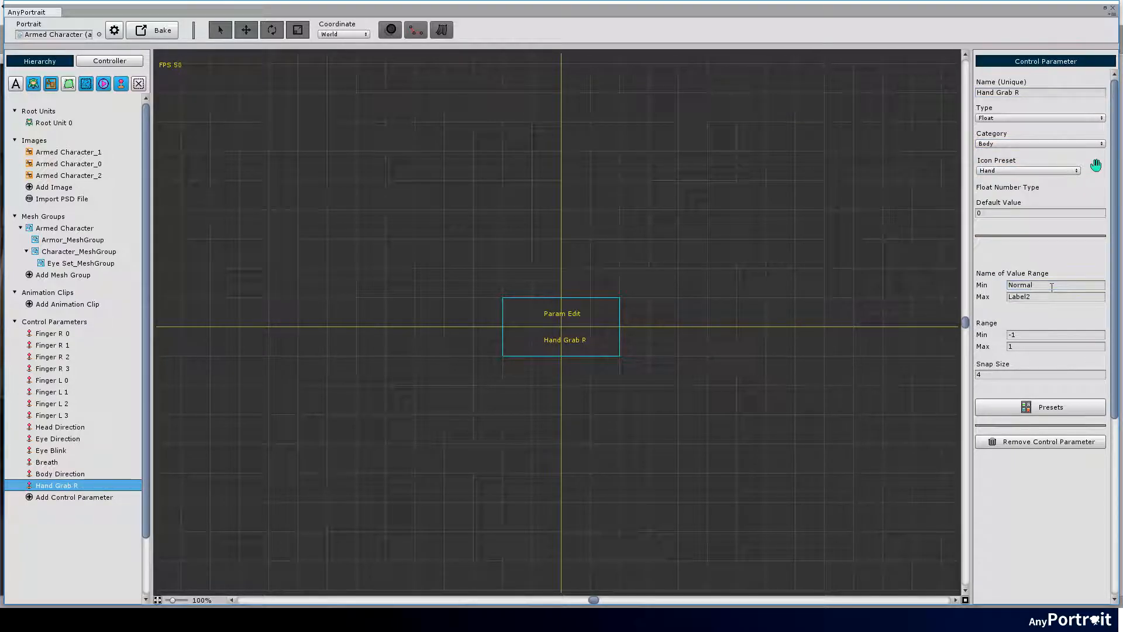
- Add a Hand Grab L parameter with Body category and Hand icon, and label both Hand Grab ranges Grab to Open
left_click(74, 496)
left_click(1059, 92)
type("H")
left_click(1036, 144)
left_click(1018, 168)
left_click(1019, 170)
left_click(1020, 219)
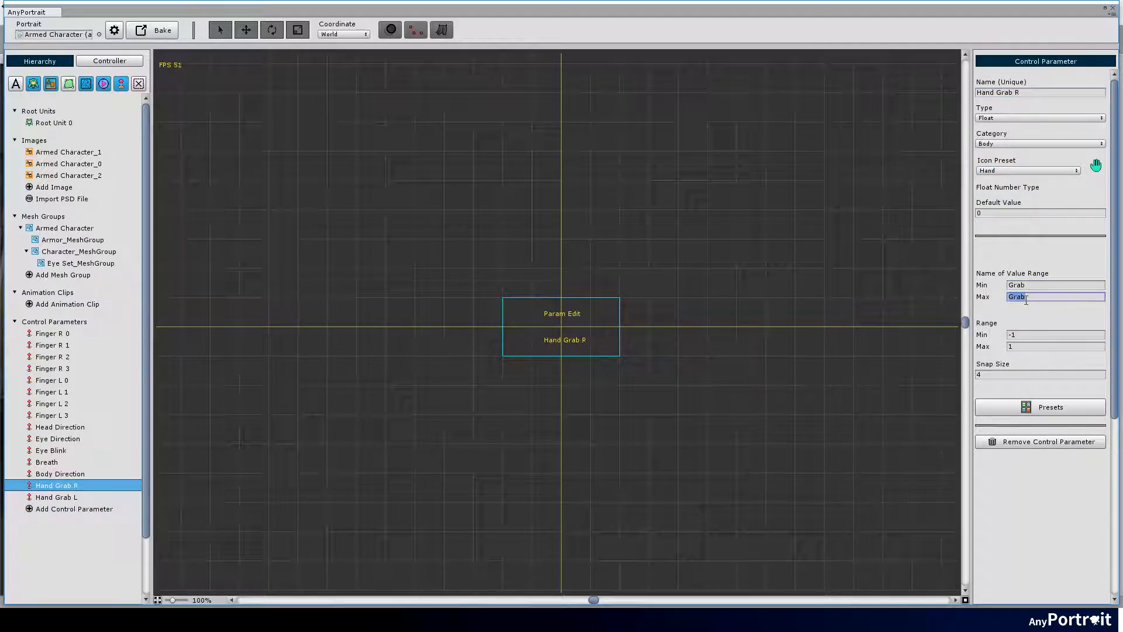
left_click(76, 497)
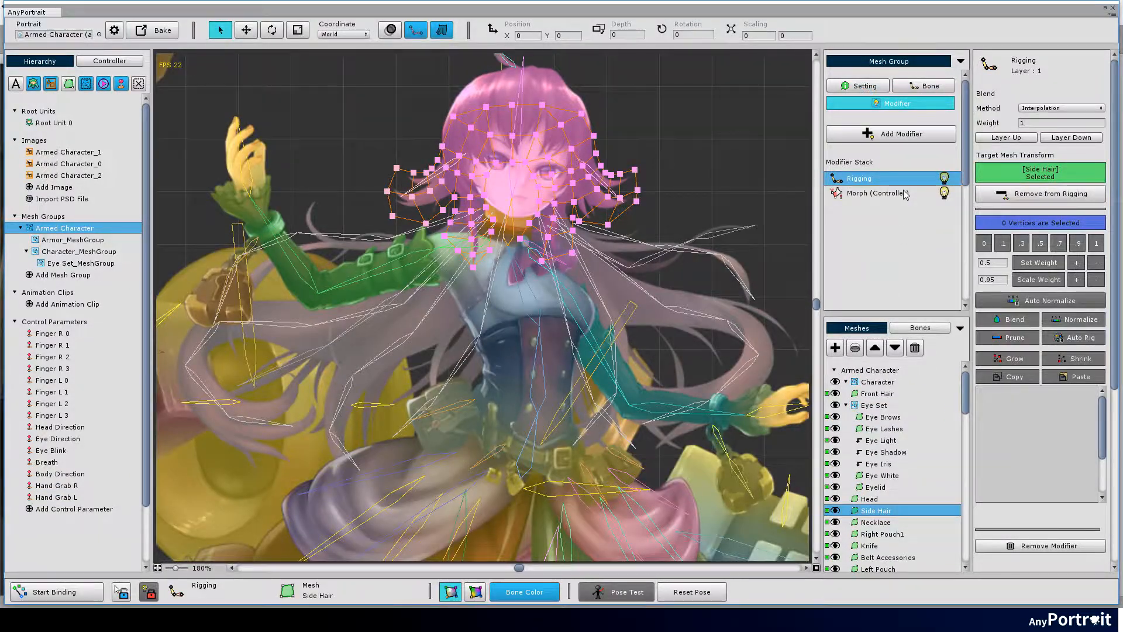
- In the Armed Character's Morph (Controller) modifier, key the Body mesh for Body Direction at -1, 0 and 1
left_click(905, 194)
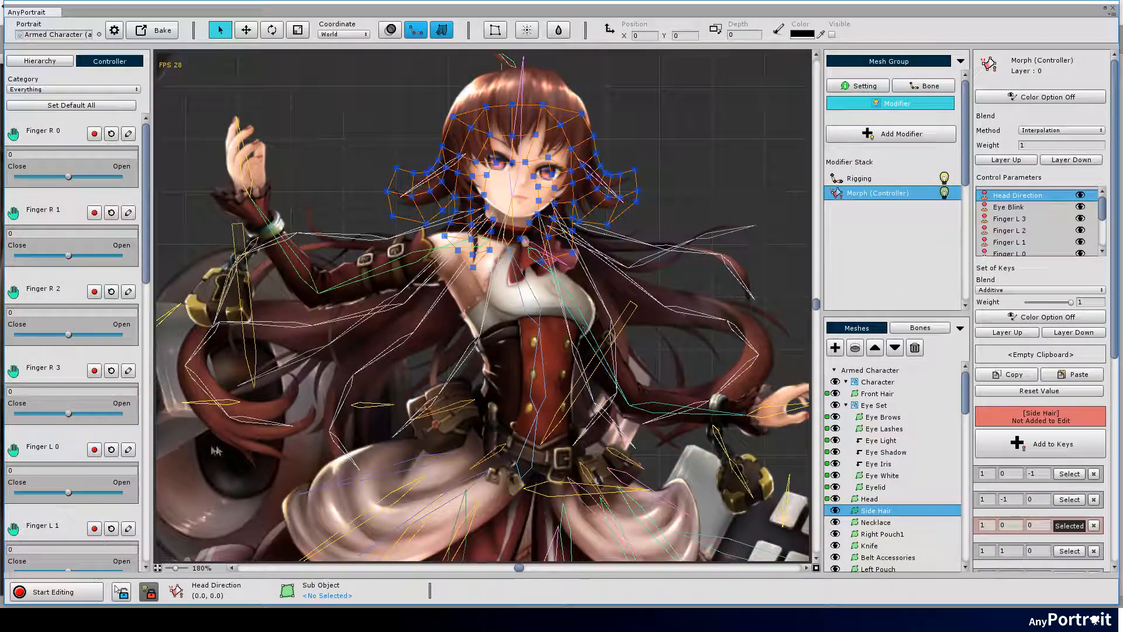
left_click(110, 92)
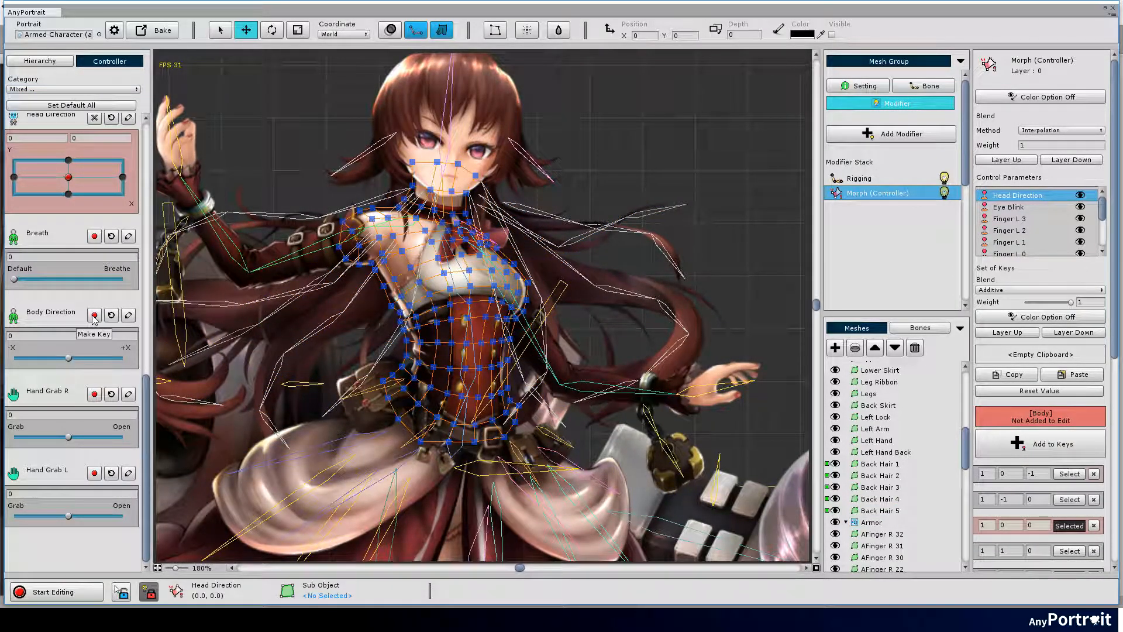
left_click(95, 316)
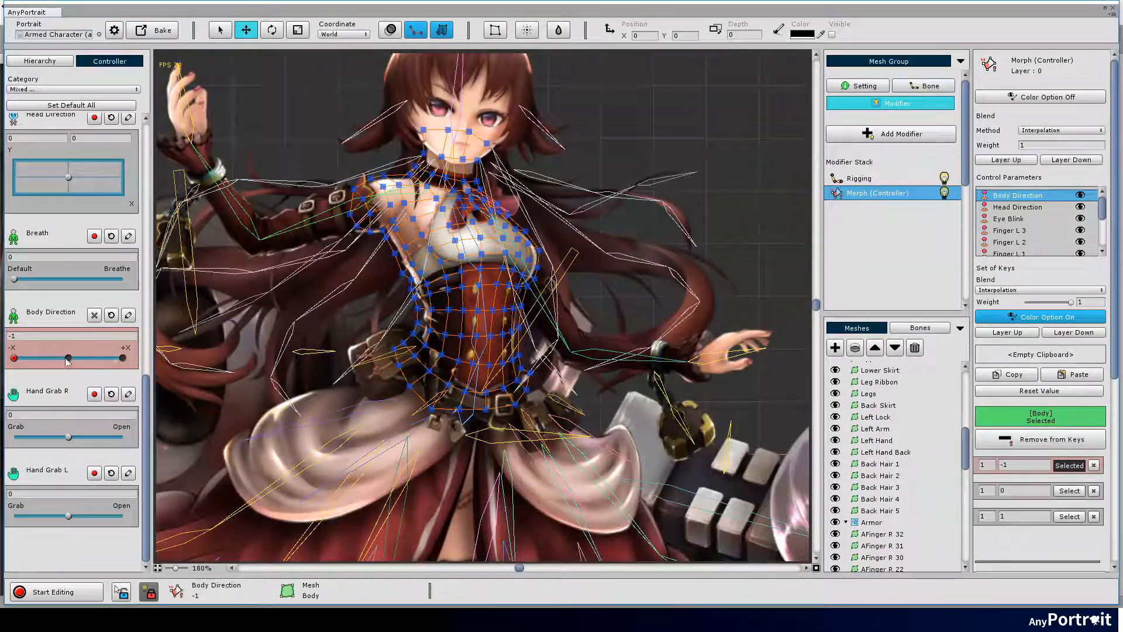
left_click(1069, 516)
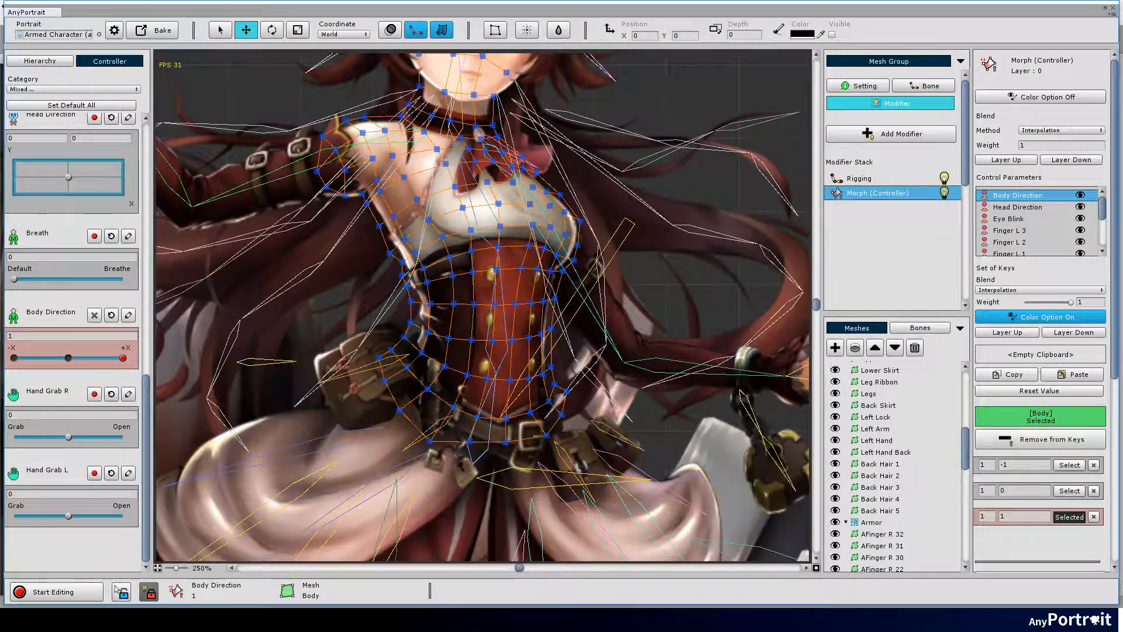
- Start editing at Body Direction 1 and shift the Body's chest vertices with soft selection radius 92 and curve -39
left_click(57, 591)
left_click(531, 32)
left_click_drag(643, 26, 602, 28)
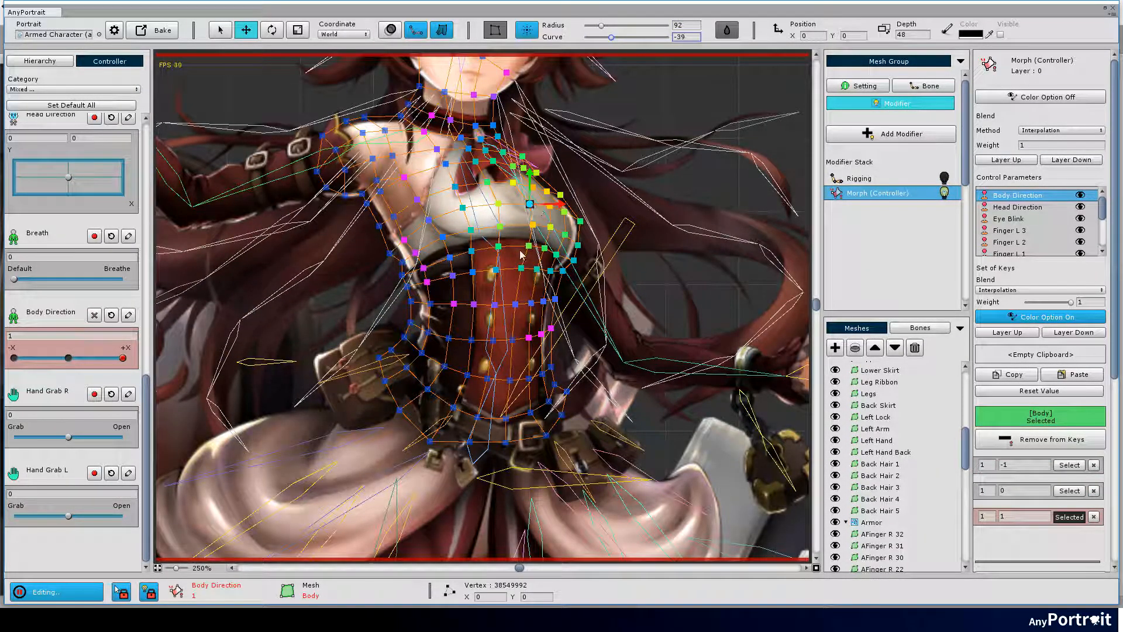
left_click(404, 262)
left_click(469, 207)
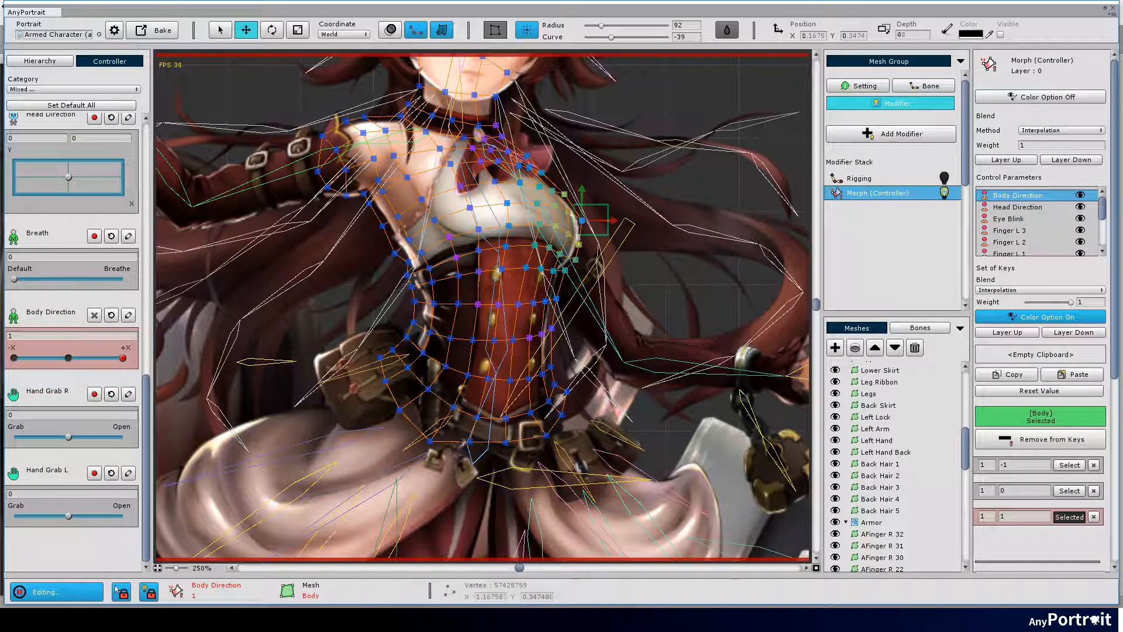
mouse_move(120, 356)
left_mouse_down()
mouse_move(82, 358)
mouse_move(123, 357)
left_mouse_up()
left_click(507, 203)
left_click(578, 220)
left_click(455, 337)
left_click_drag(123, 357, 88, 357)
left_click_drag(88, 358, 122, 357)
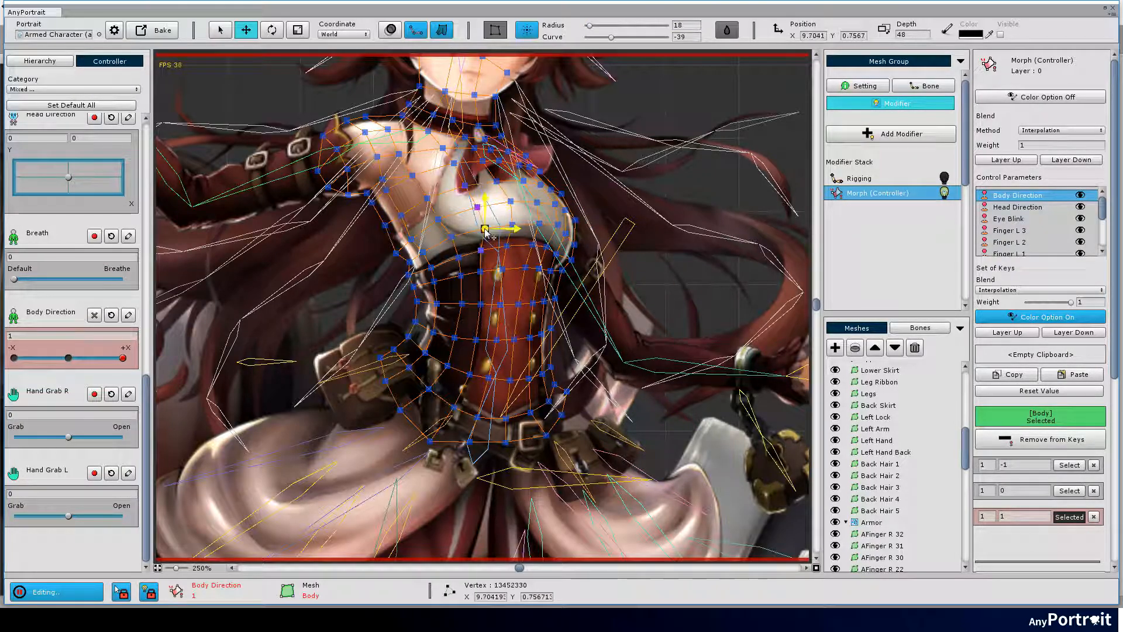
- Fine-tune the Body's chest vertices at Body Direction 1 using soft selection radius 18, and undo the last change
mouse_move(123, 357)
left_mouse_down()
mouse_move(82, 357)
mouse_move(123, 357)
left_mouse_up()
left_click(567, 210)
left_click(423, 135)
left_click_drag(482, 307, 482, 332)
key("ctrl+z")
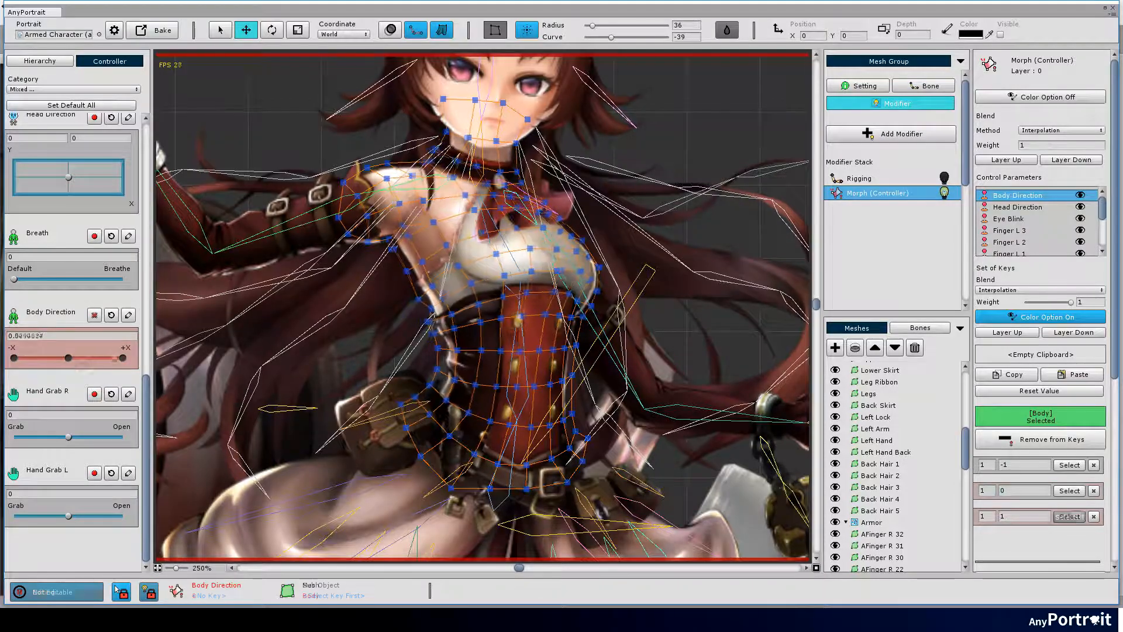
- Move the upper and side chest vertices at Body Direction 1 using soft selection radius 36
left_click(558, 249)
left_click_drag(533, 248, 537, 246)
mouse_move(122, 358)
left_mouse_down()
mouse_move(85, 362)
mouse_move(123, 357)
left_mouse_up()
left_click(537, 270)
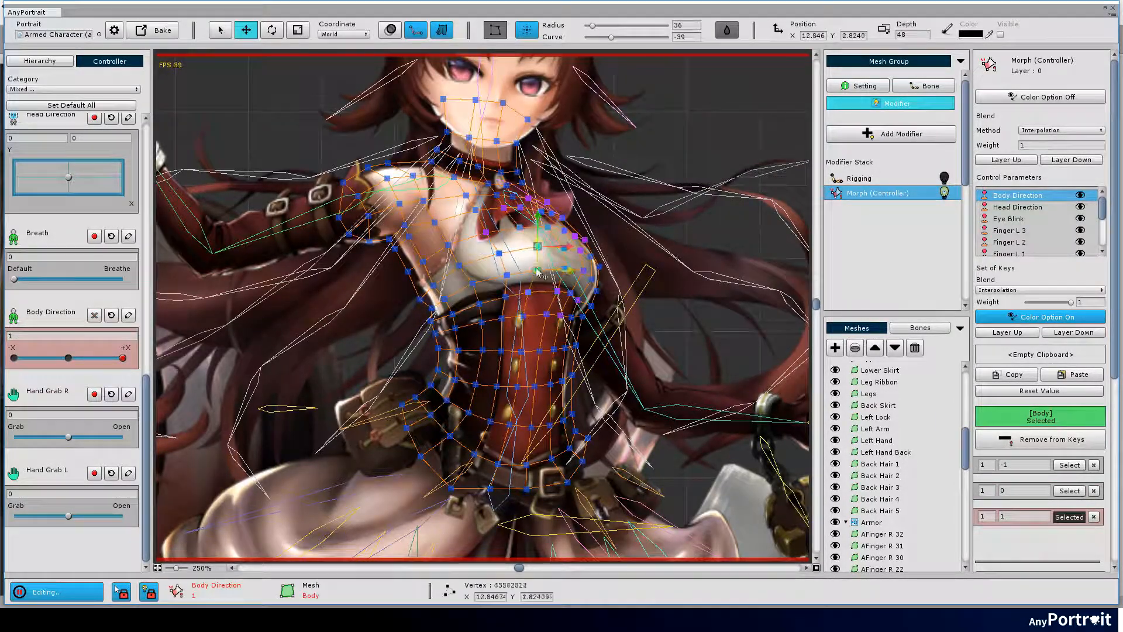
left_click_drag(491, 231, 494, 231)
mouse_move(123, 357)
left_mouse_down()
mouse_move(88, 358)
mouse_move(123, 357)
left_mouse_up()
left_click_drag(584, 271, 582, 270)
- Switch the Body Direction keys to Additive blending and shift the Body's chin and neck vertices with soft selection radius 45
left_click_drag(123, 358, 88, 357)
left_click_drag(87, 358, 145, 370)
key("ctrl+z")
left_click(527, 119)
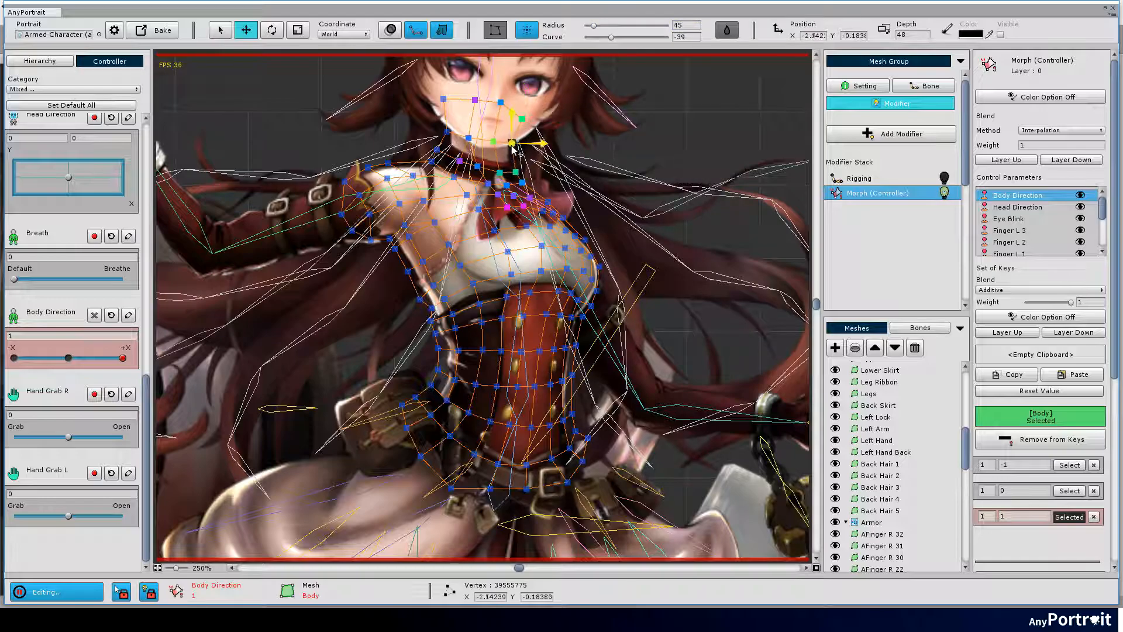
left_click_drag(123, 358, 88, 357)
left_click_drag(87, 357, 123, 357)
scroll(512, 246, "down", 4)
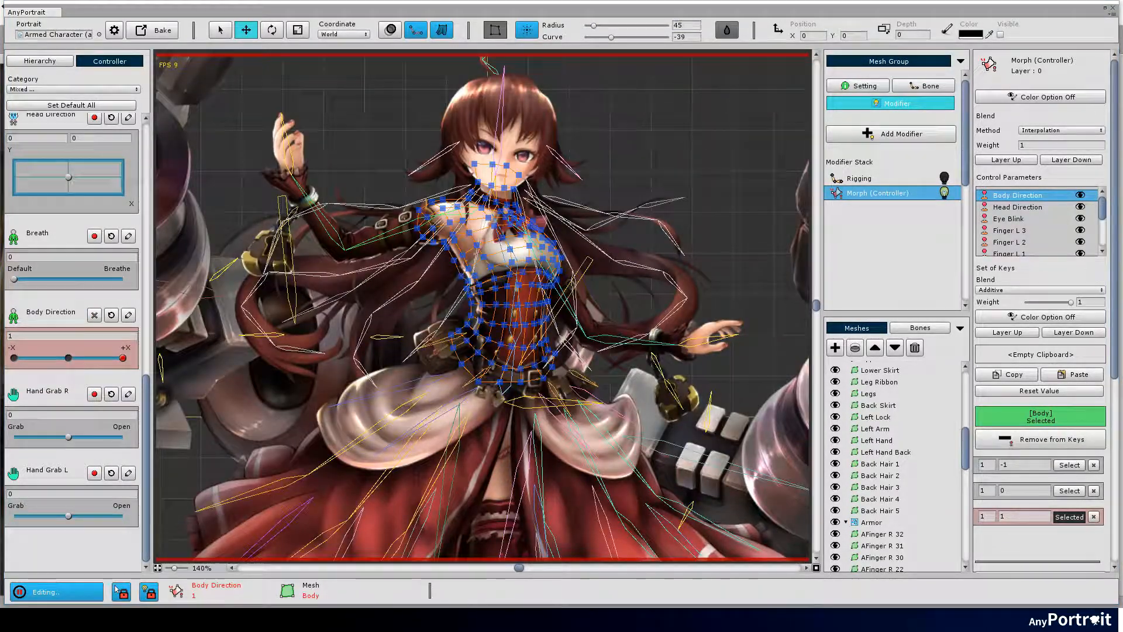
- At Body Direction -1, move the Body's chin and neck vertices using soft selection radius 52
scroll(462, 316, "up", 4)
left_click_drag(123, 358, 14, 358)
left_click(590, 220)
left_click_drag(593, 25, 606, 27)
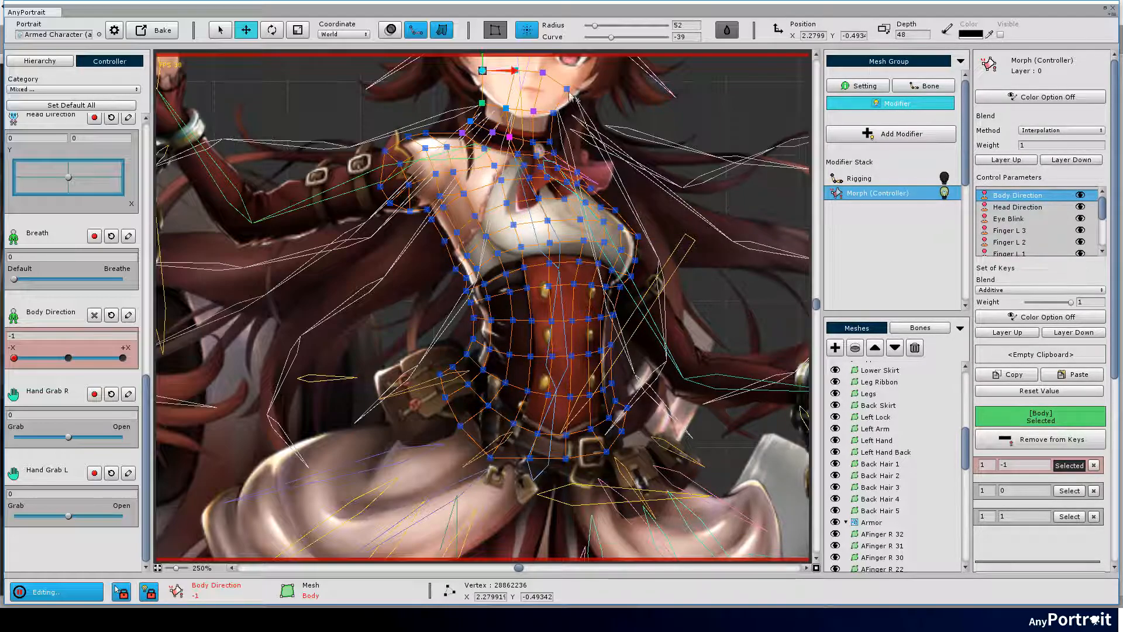
key("a")
mouse_move(14, 358)
left_mouse_down()
mouse_move(90, 358)
mouse_move(15, 357)
left_mouse_up()
key("a")
- Reshape the chest vertices at Body Direction -1 with soft selection radius 30, and hide the bones
left_click(632, 275)
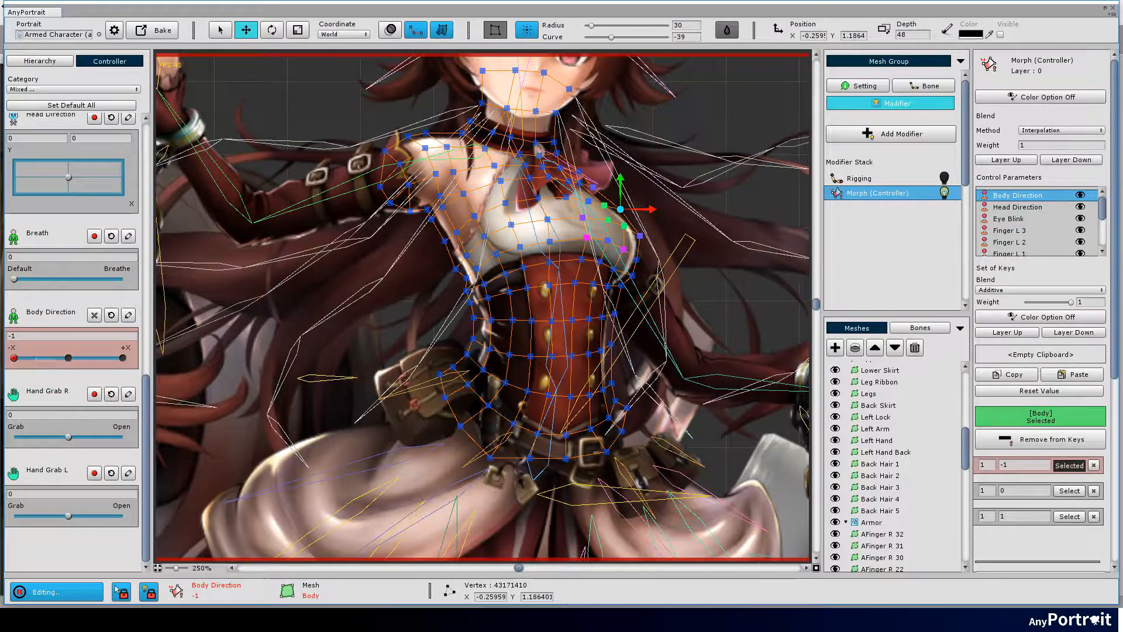
left_click(482, 237)
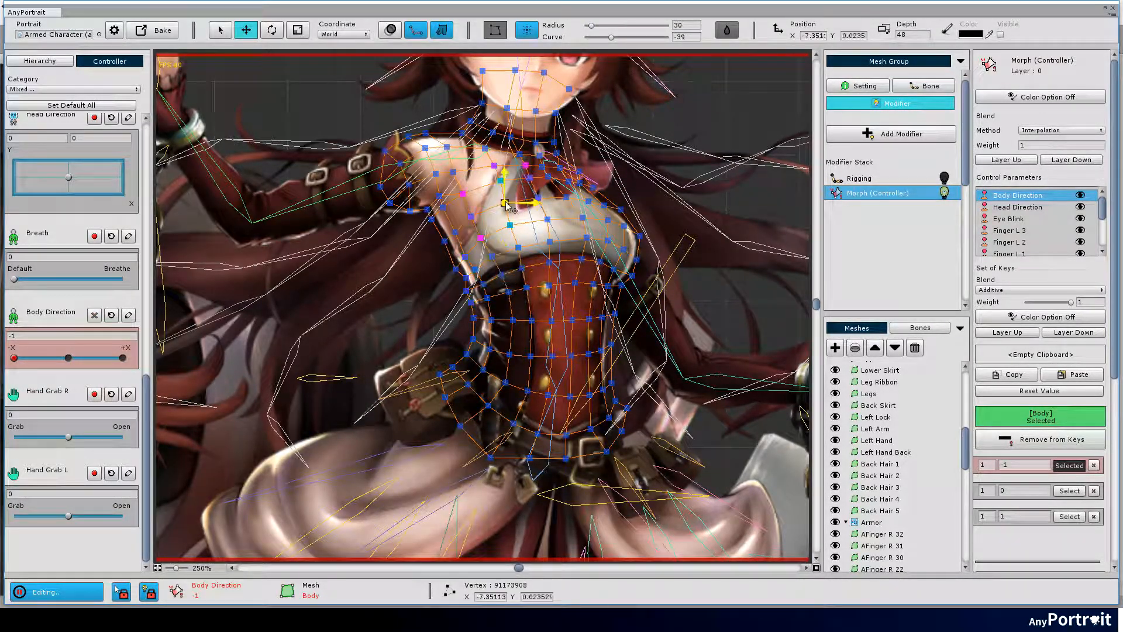
left_click(579, 237)
key("b")
key("Escape")
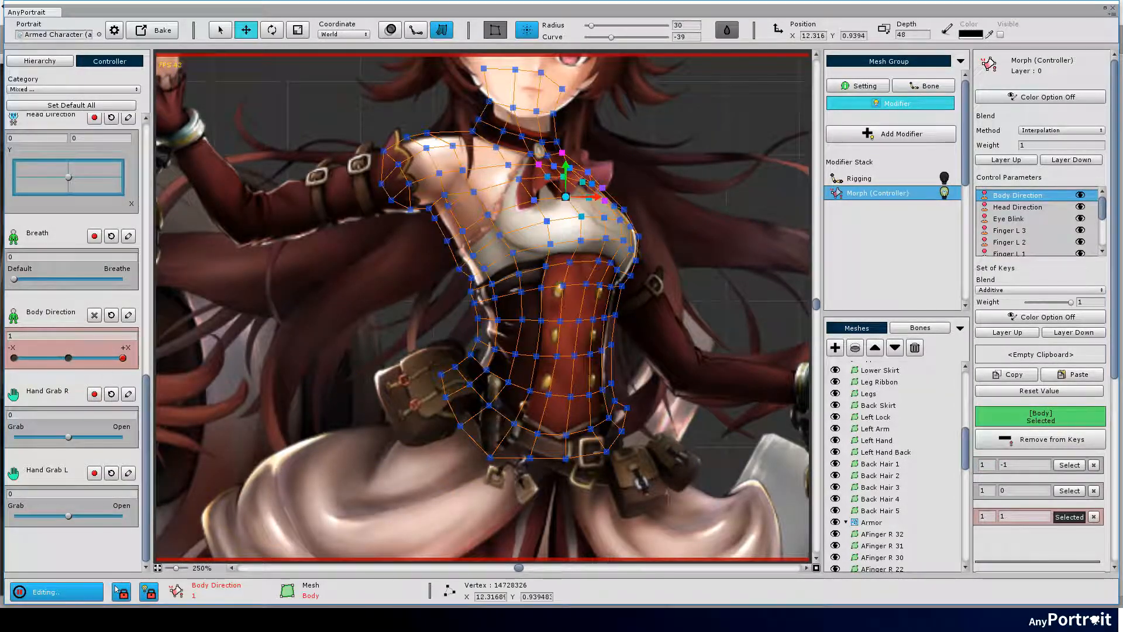
- Refine the Body's chest outline at Body Direction 1 and -1, and preview the turn
key("Escape")
left_click_drag(602, 221, 600, 220)
left_click(524, 180)
mouse_move(14, 357)
left_mouse_down()
mouse_move(29, 357)
mouse_move(14, 357)
left_mouse_up()
left_click_drag(640, 236, 635, 236)
left_click(613, 314)
key("Escape")
scroll(441, 322, "down", 4)
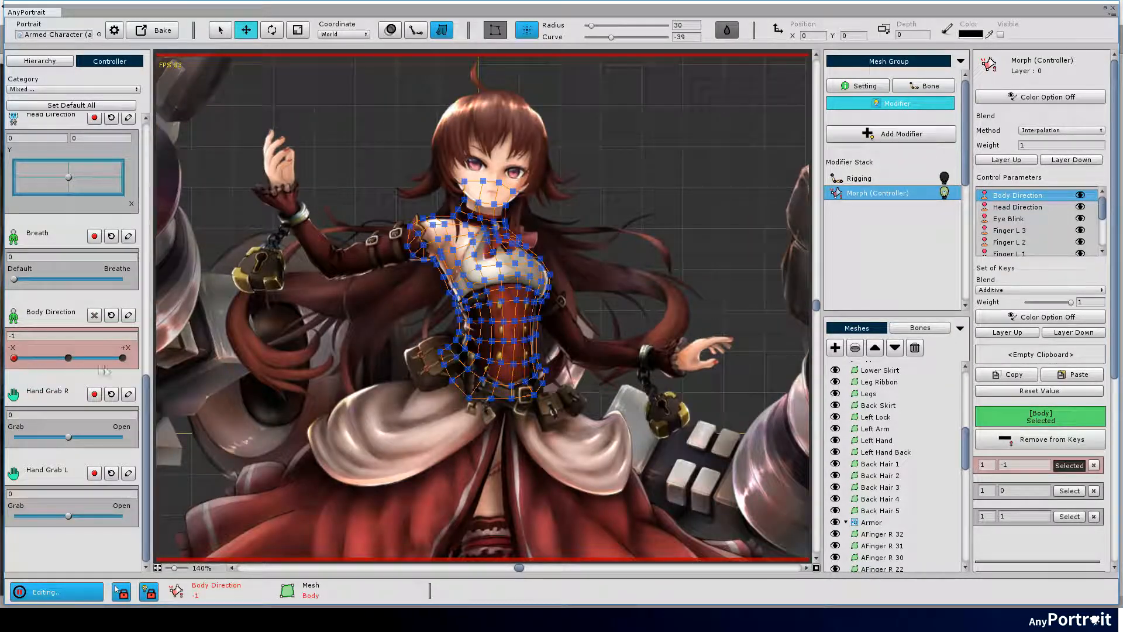
left_click(69, 358)
left_click_drag(109, 384, 86, 384)
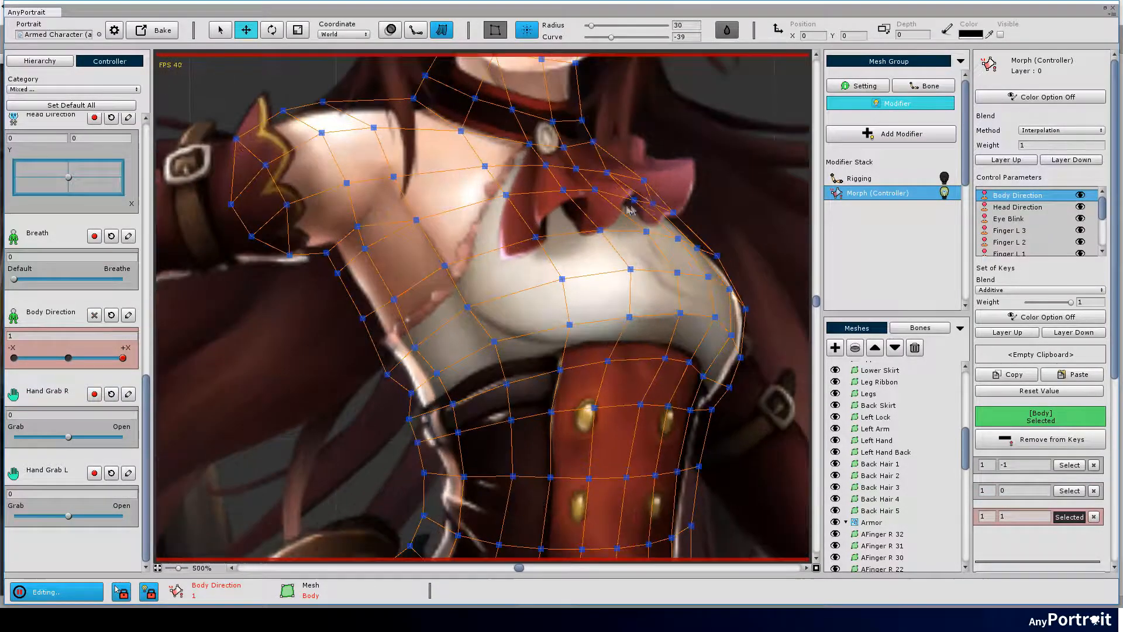
- Unlock the selection and add the Necklace mesh to the Body Direction keys
left_click_drag(630, 210, 559, 229)
left_click(576, 255)
key("l")
left_click(1059, 439)
key("ctrl+a")
key("Escape")
- Shape the Necklace ribbon at Body Direction 1 by moving its vertices with soft selection
mouse_move(122, 357)
left_mouse_down()
mouse_move(100, 357)
mouse_move(123, 357)
left_mouse_up()
left_click(526, 30)
left_click_drag(586, 243, 593, 241)
left_click_drag(595, 173, 590, 180)
left_click_drag(453, 321, 461, 320)
left_click_drag(600, 294, 652, 281)
left_click(591, 178)
mouse_move(122, 357)
left_mouse_down()
mouse_move(103, 358)
mouse_move(123, 357)
left_mouse_up()
left_click_drag(666, 212, 666, 217)
left_click(591, 179)
- Shift and slightly rotate all the Necklace vertices at Body Direction -1
left_click_drag(122, 357, 14, 357)
left_click_drag(384, 113, 652, 342)
left_click_drag(510, 233, 522, 235)
left_click_drag(384, 113, 655, 342)
key("e")
left_click_drag(550, 234, 549, 241)
key("w")
- Move the Necklace's lower edge vertices at Body Direction -1 using soft selection radius 45
left_click_drag(14, 358, 14, 358)
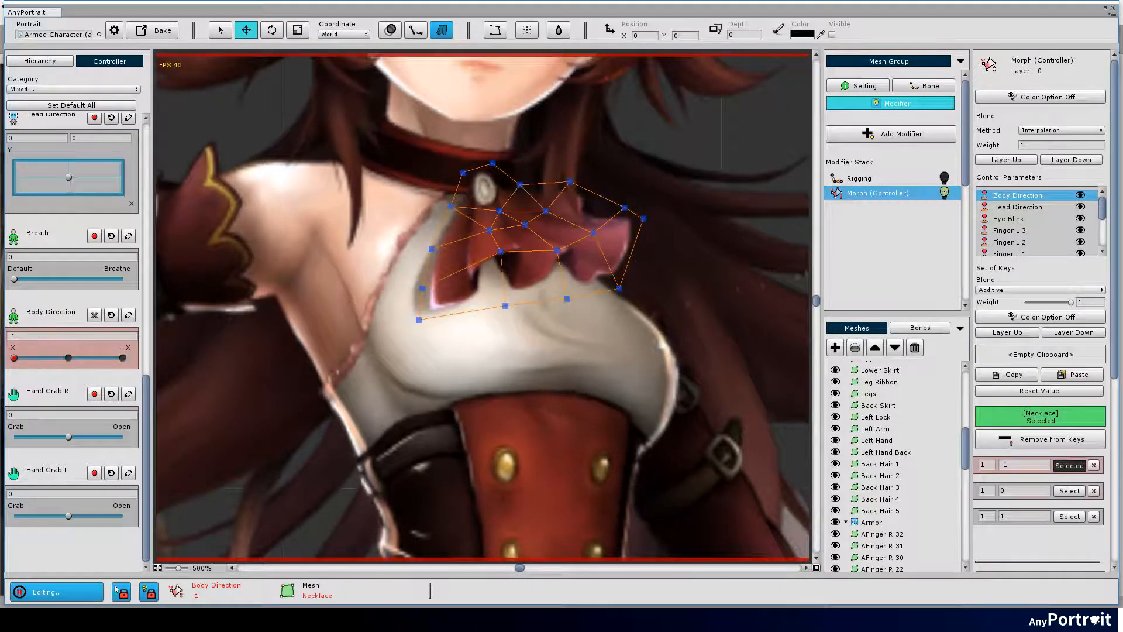
left_click(527, 30)
left_click(419, 321)
left_click_drag(419, 321, 411, 321)
left_click_drag(567, 299, 605, 296)
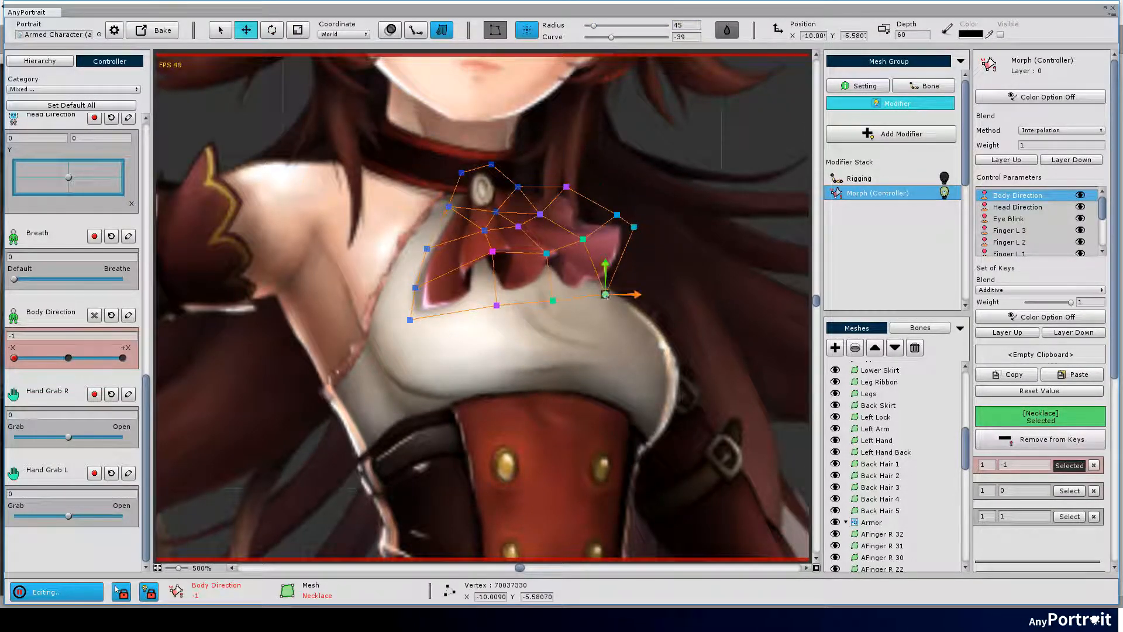
left_click_drag(496, 304, 490, 303)
- Reduce the soft selection radius to 30 and refine the Necklace's outer ribbon points at Body Direction -1
key("bracketleft")
key("bracketleft")
key("bracketleft")
left_click_drag(426, 249, 424, 248)
left_click_drag(408, 319, 403, 321)
left_click(617, 215)
mouse_move(14, 357)
left_mouse_down()
mouse_move(41, 358)
mouse_move(14, 357)
left_mouse_up()
left_click_drag(565, 186, 560, 185)
left_click_drag(617, 215, 608, 208)
left_click_drag(604, 294, 603, 288)
left_click_drag(14, 358, 14, 357)
left_click_drag(627, 222, 636, 221)
- Preview the Body and Necklace morph across the Body Direction range
left_click_drag(14, 357, 122, 358)
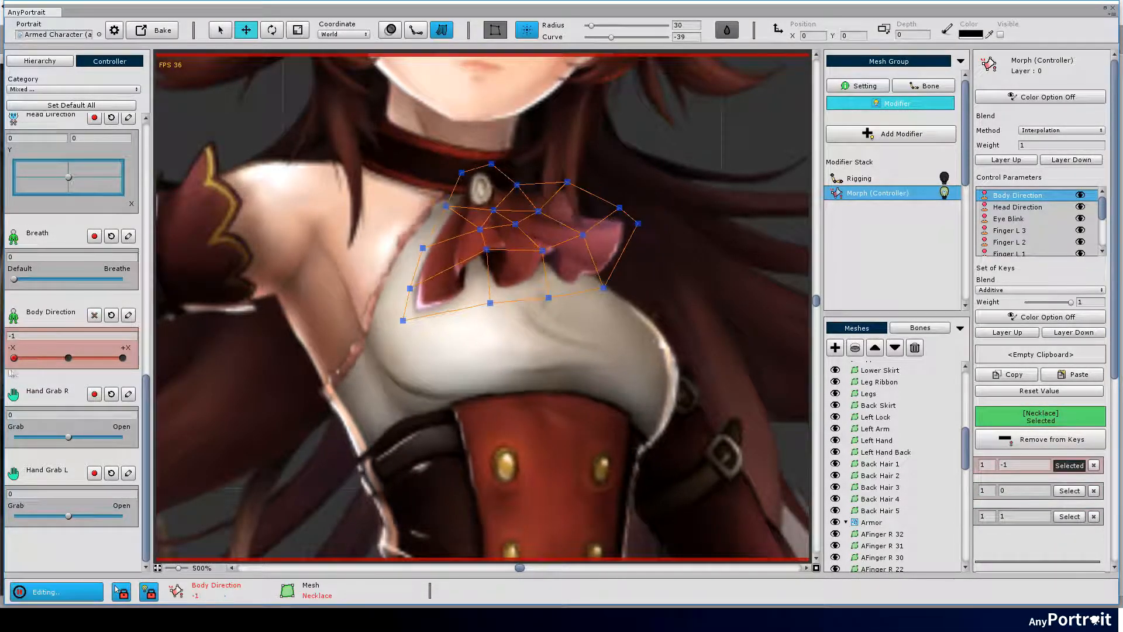
scroll(467, 291, "down", 5)
left_click_drag(122, 357, 14, 358)
scroll(410, 345, "down", 6)
left_click_drag(409, 345, 474, 237)
left_click_drag(14, 358, 93, 358)
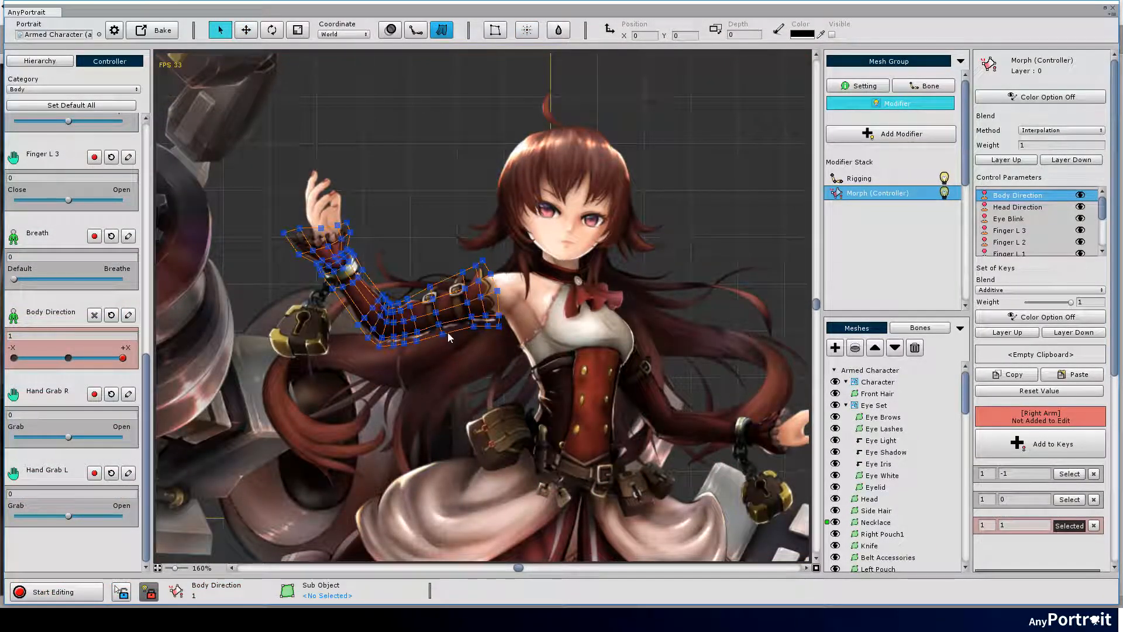
- Add the Right Arm to the Body Direction keys and shift all its vertices slightly toward the body at 1
left_click(1050, 443)
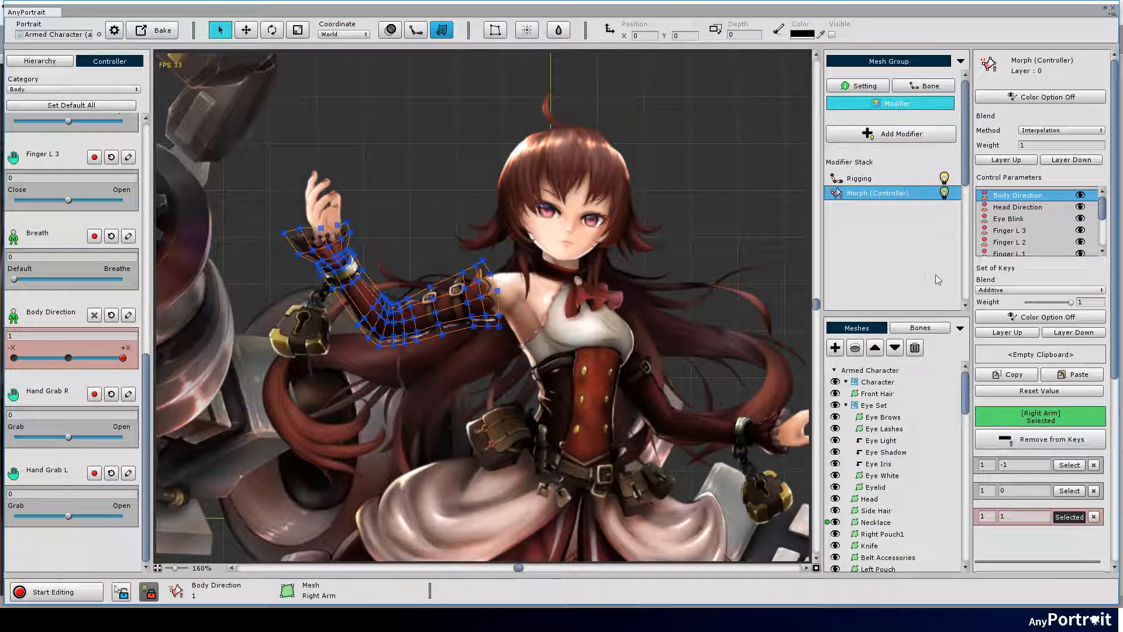
left_click(91, 593)
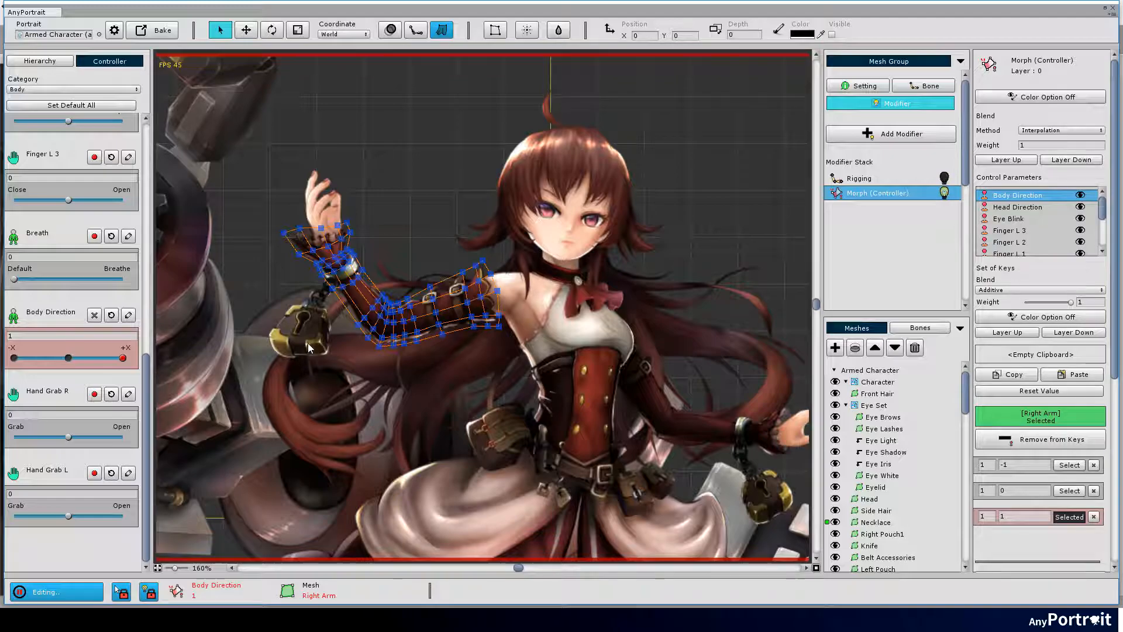
scroll(439, 265, "up", 2)
left_click_drag(533, 173, 188, 404)
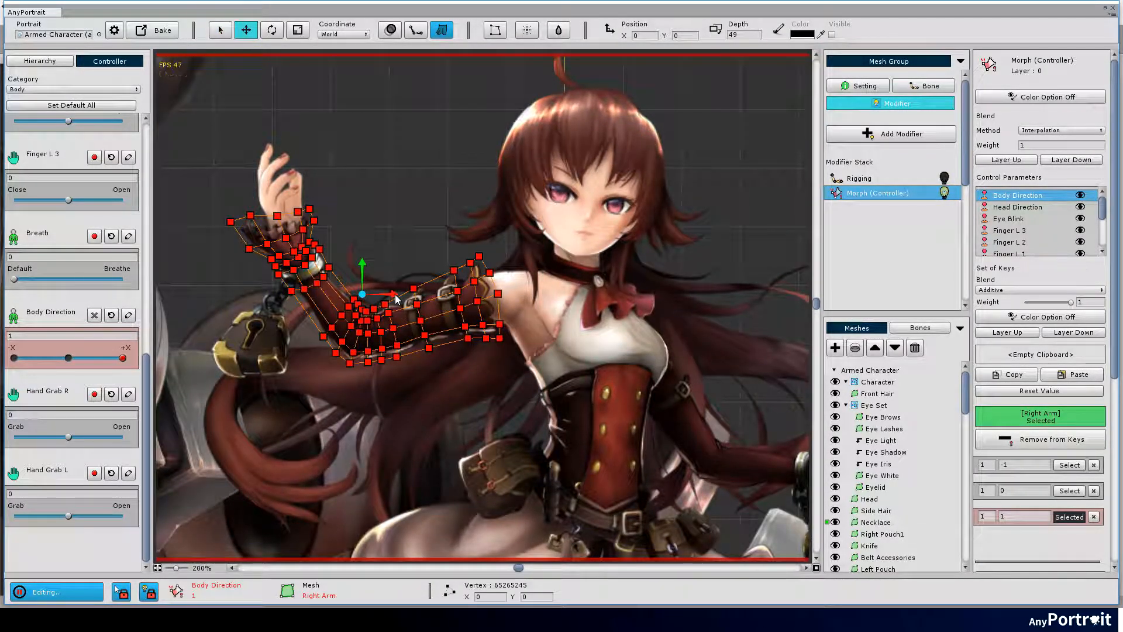
left_click_drag(363, 294, 370, 292)
left_click_drag(126, 362, 122, 369)
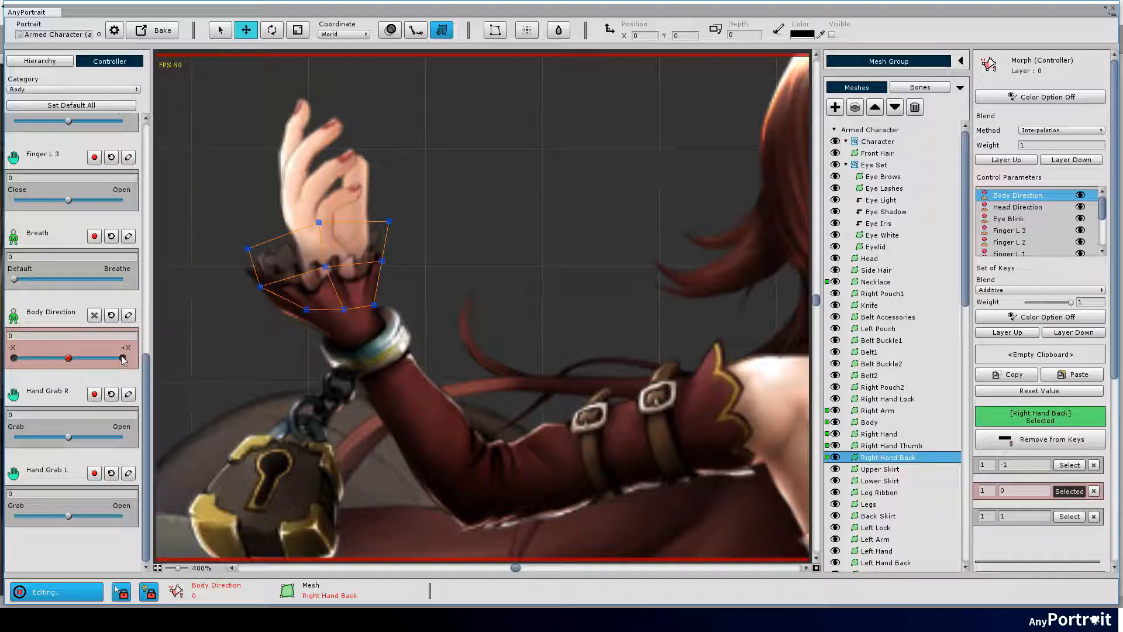
- Select all Right Hand Back vertices at Body Direction 1 and align the mesh with the shifted arm
left_click(122, 357)
key("ctrl+a")
mouse_move(123, 357)
left_mouse_down()
mouse_move(14, 358)
mouse_move(138, 359)
left_mouse_up()
- Move and rotate the Right Hand Lock to follow the arm at Body Direction 1, and adjust it at -1
key("ctrl+a")
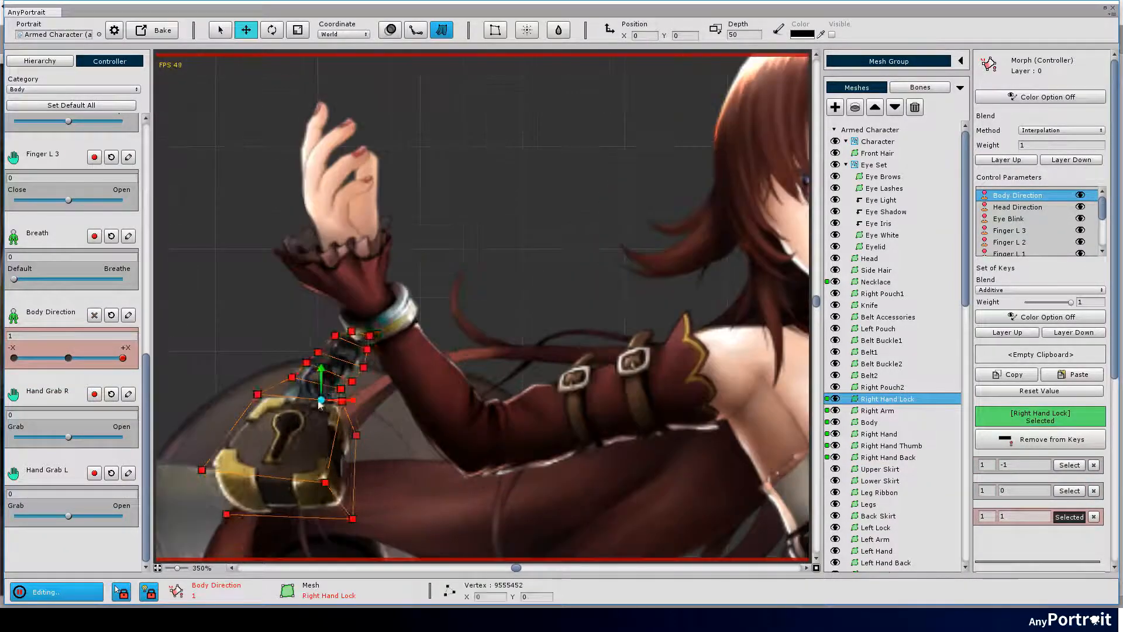
left_click_drag(213, 271, 496, 514)
key("e")
left_click_drag(356, 388, 354, 384)
key("w")
left_click_drag(123, 358, 14, 357)
left_click_drag(409, 296, 197, 525)
mouse_move(14, 357)
left_mouse_down()
mouse_move(67, 358)
mouse_move(14, 358)
left_mouse_up()
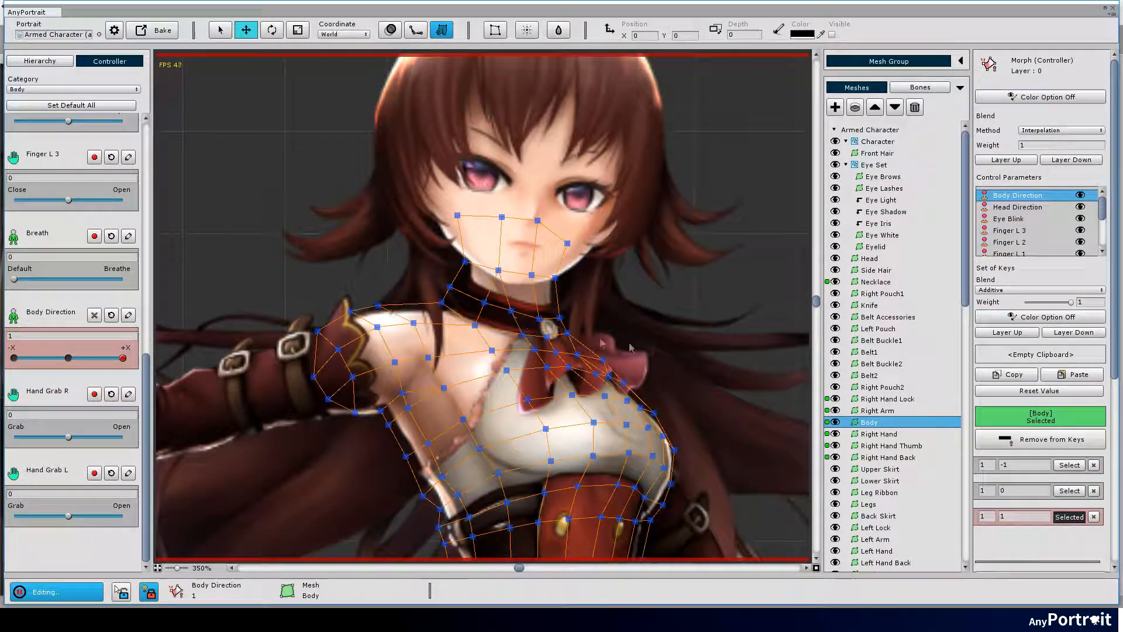
- Smooth the Body's neck and lower-face vertices at Body Direction 1 with the Blur tool, radius 114 and intensity 50
left_click_drag(608, 200, 431, 300)
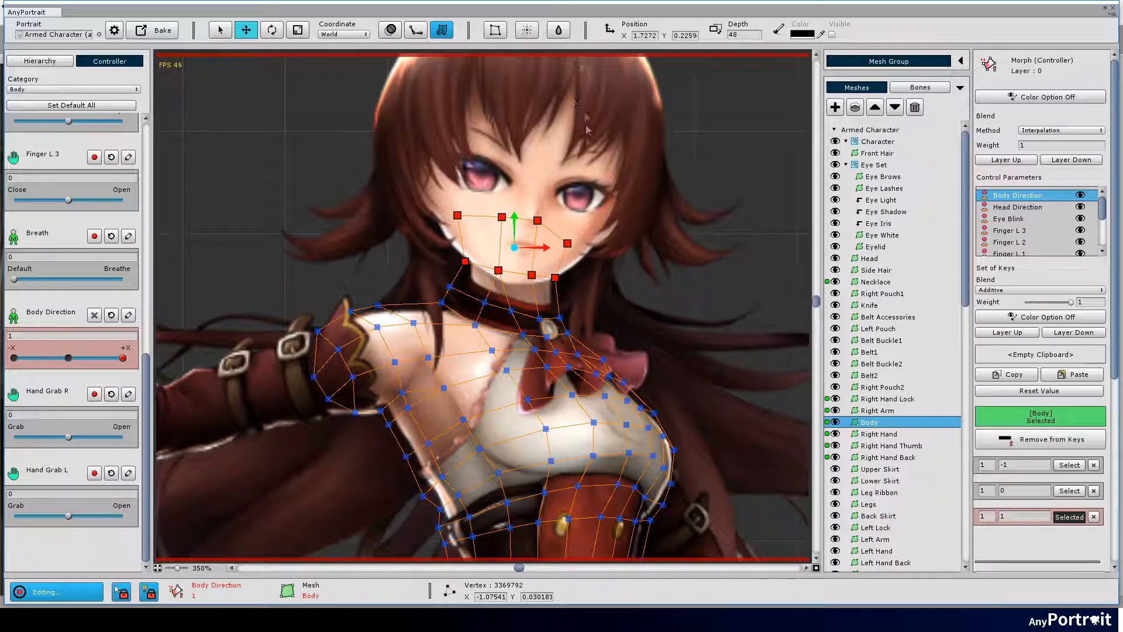
left_click_drag(636, 202, 436, 345)
left_click(559, 30)
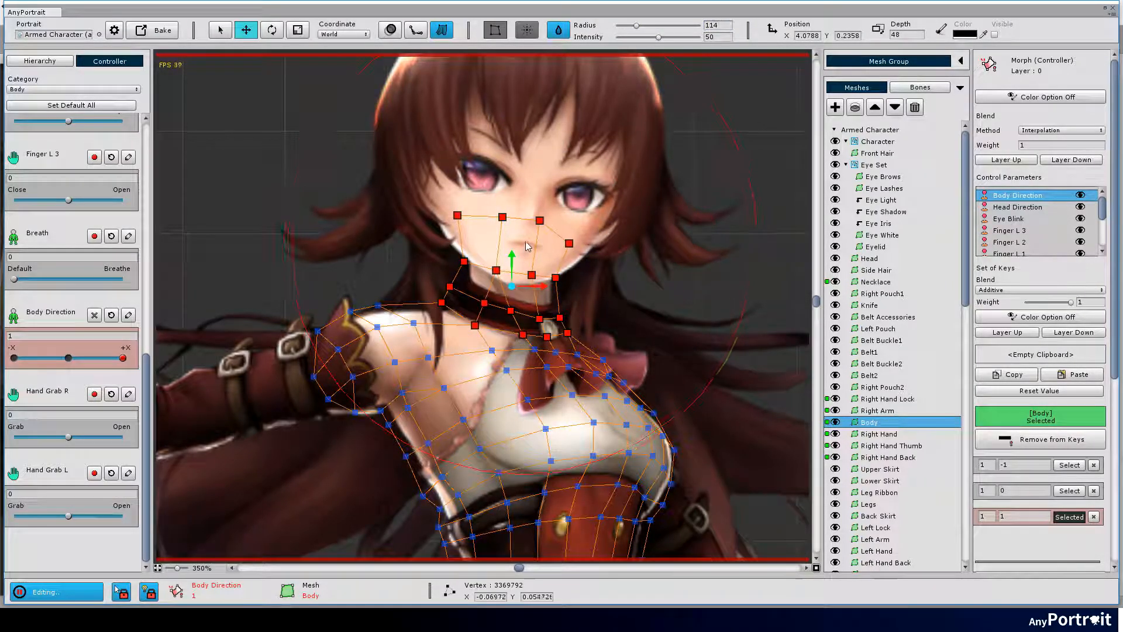
left_click(264, 367)
left_click_drag(370, 132, 595, 323)
left_click_drag(540, 215, 464, 281)
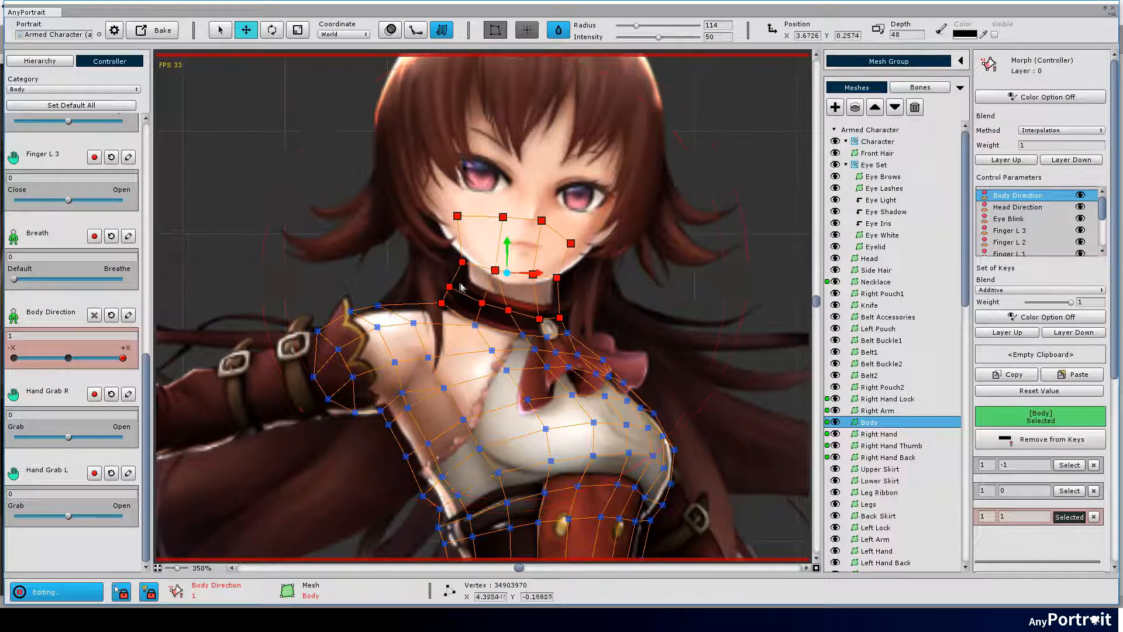
- Fine-tune the Body's jaw-side neck vertices at Body Direction 1 and set the soft-selection radius to 30
mouse_move(122, 358)
left_mouse_down()
mouse_move(88, 359)
mouse_move(122, 358)
left_mouse_up()
left_click_drag(461, 274, 465, 275)
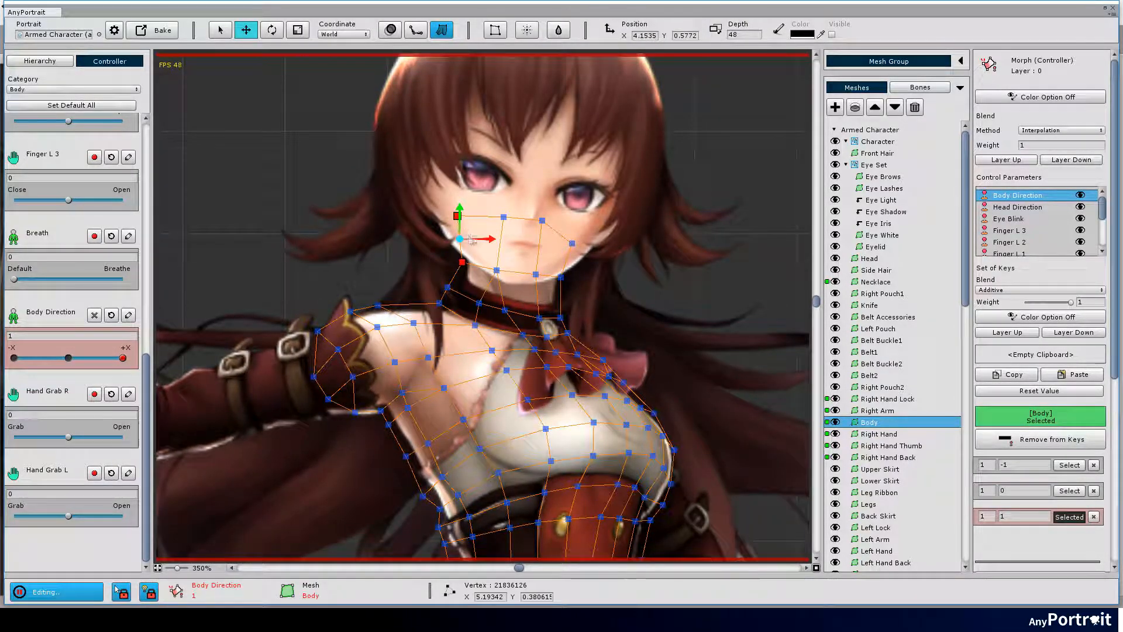
left_click(527, 29)
left_click_drag(590, 27, 592, 27)
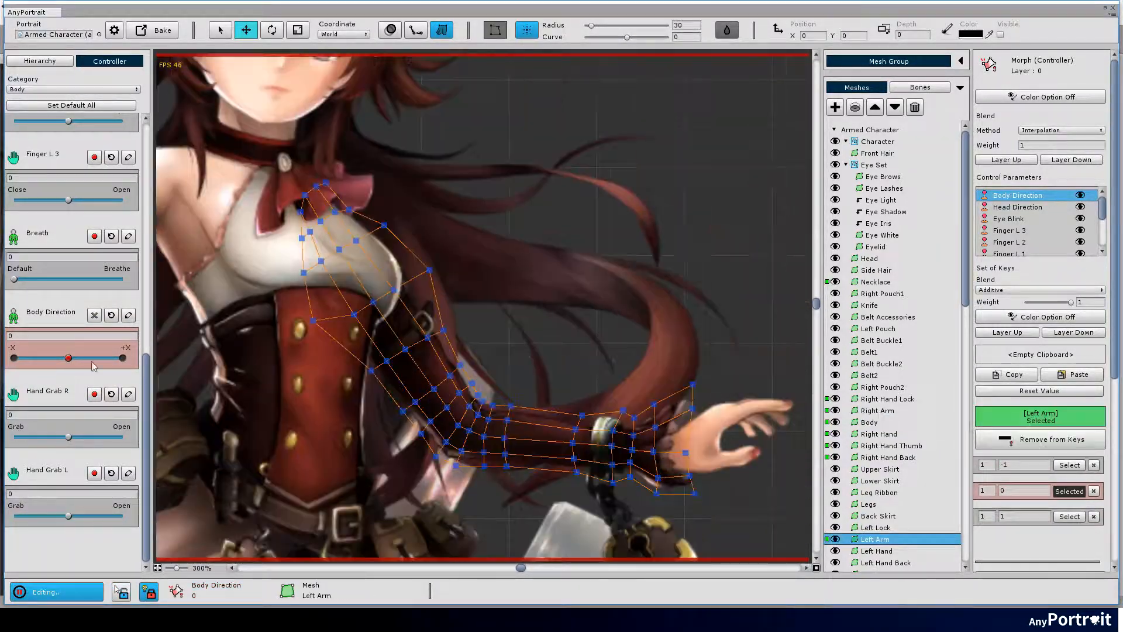
- Shift all Left Arm vertices slightly toward the body at Body Direction 1 and refine the arm with the FFD lattice
left_click(122, 357)
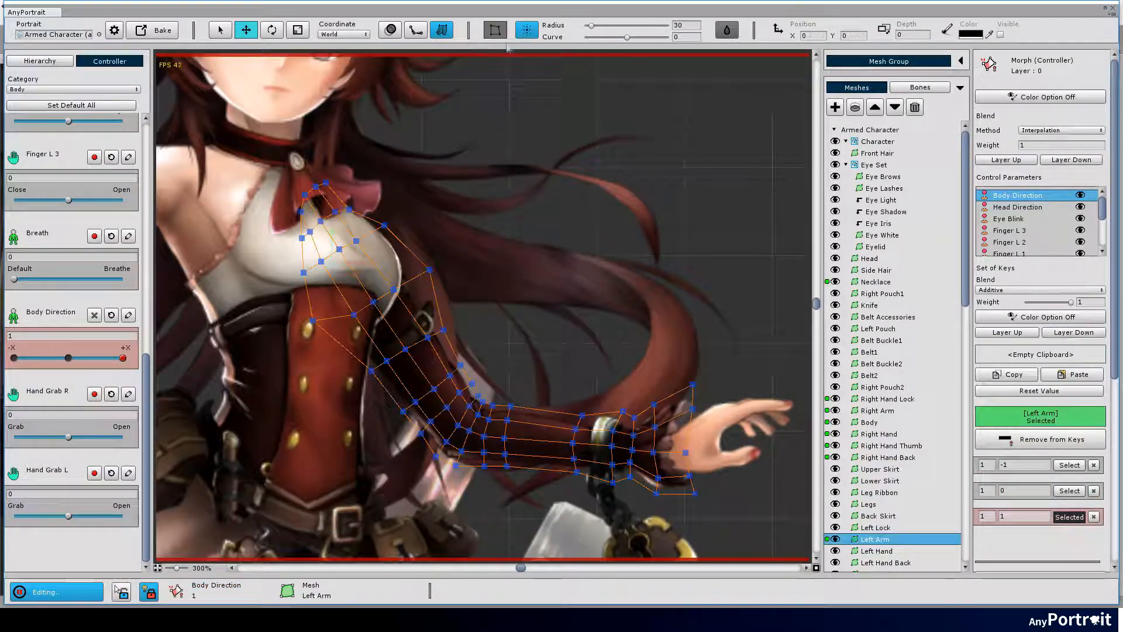
left_click(527, 30)
key("s")
key("ctrl+a")
left_click(494, 30)
left_click_drag(501, 340, 495, 342)
left_click_drag(240, 138, 351, 515)
left_click_drag(295, 340, 299, 335)
left_click_drag(491, 185, 502, 187)
left_click_drag(491, 340, 497, 339)
key("Return")
mouse_move(122, 357)
left_mouse_down()
mouse_move(44, 366)
mouse_move(82, 381)
mouse_move(122, 357)
left_mouse_up()
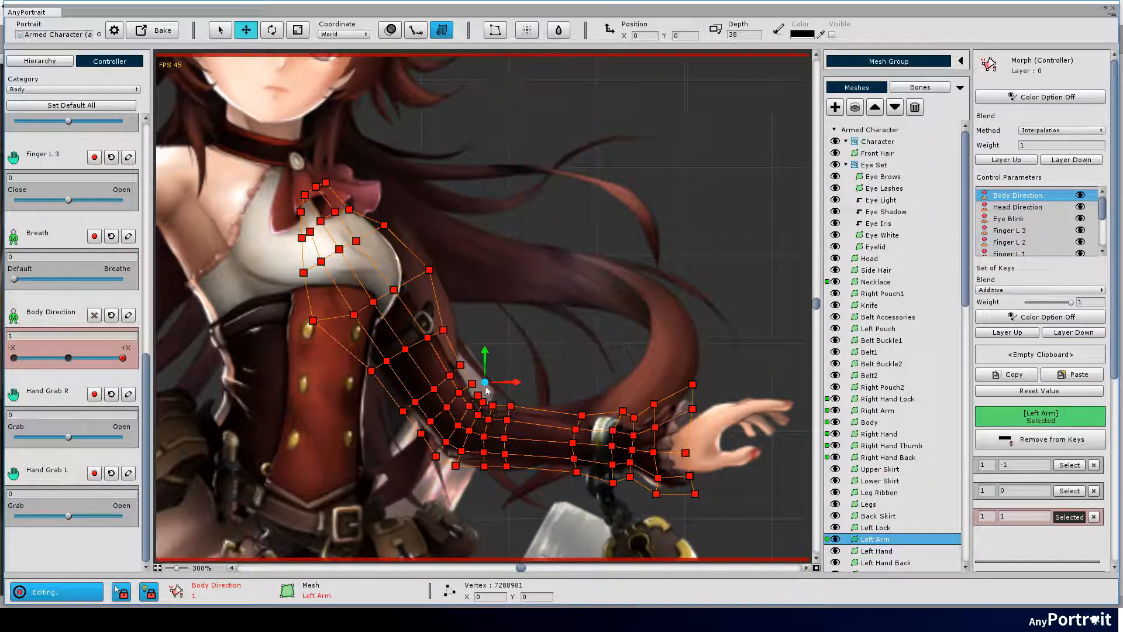
left_click_drag(485, 386, 481, 386)
left_click(495, 30)
left_click_drag(493, 340, 490, 339)
left_click_drag(493, 182, 489, 185)
left_click_drag(493, 493, 491, 493)
key("Return")
- Deform the Left Arm slightly away from the body at Body Direction -1 with the FFD lattice
left_click_drag(122, 357, 14, 357)
left_click(499, 30)
left_click_drag(275, 167, 327, 509)
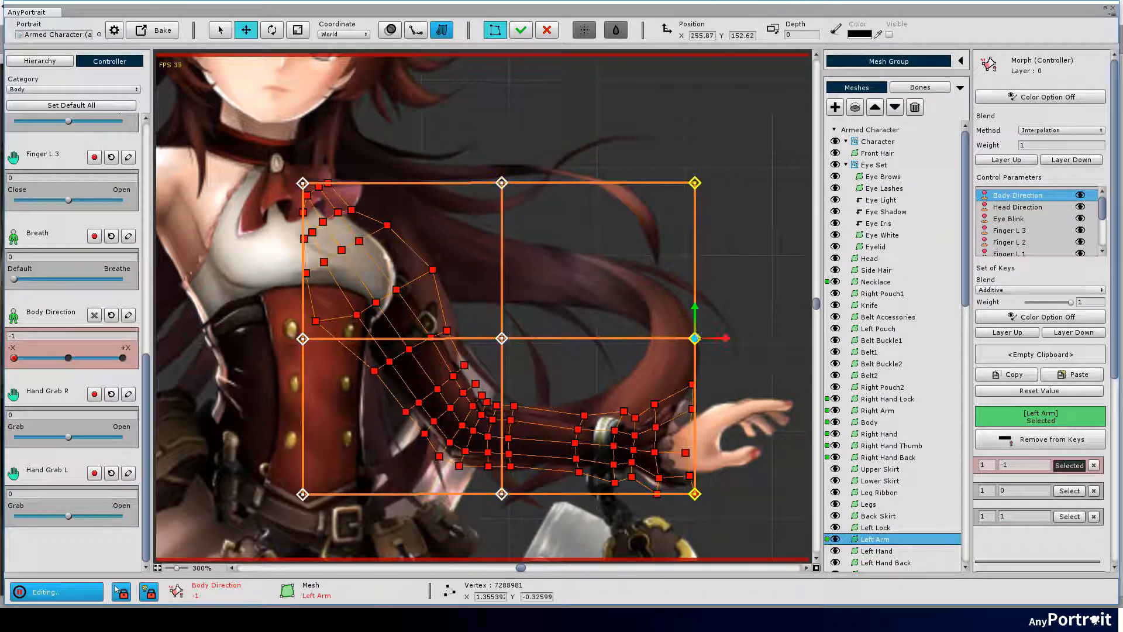
left_click_drag(695, 338, 695, 336)
key("Return")
- Add the Left Hand and Left Hand Back to the Body Direction keys and align their vertices with the left arm
left_click_drag(14, 357, 70, 361)
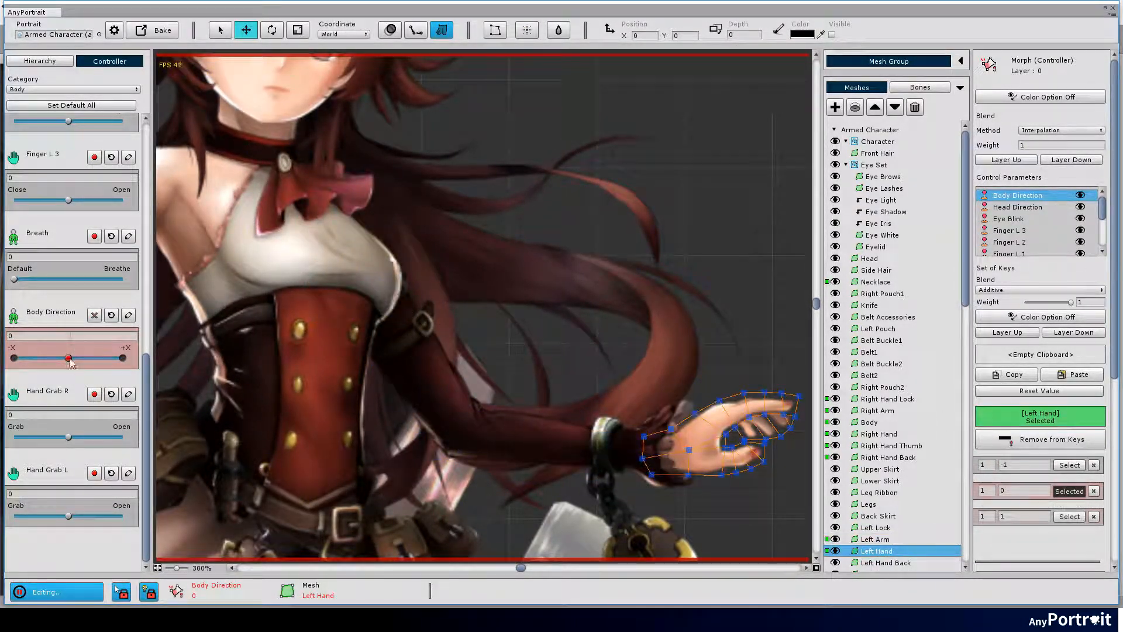
mouse_move(70, 362)
left_mouse_down()
mouse_move(122, 359)
mouse_move(14, 359)
mouse_move(68, 358)
left_mouse_up()
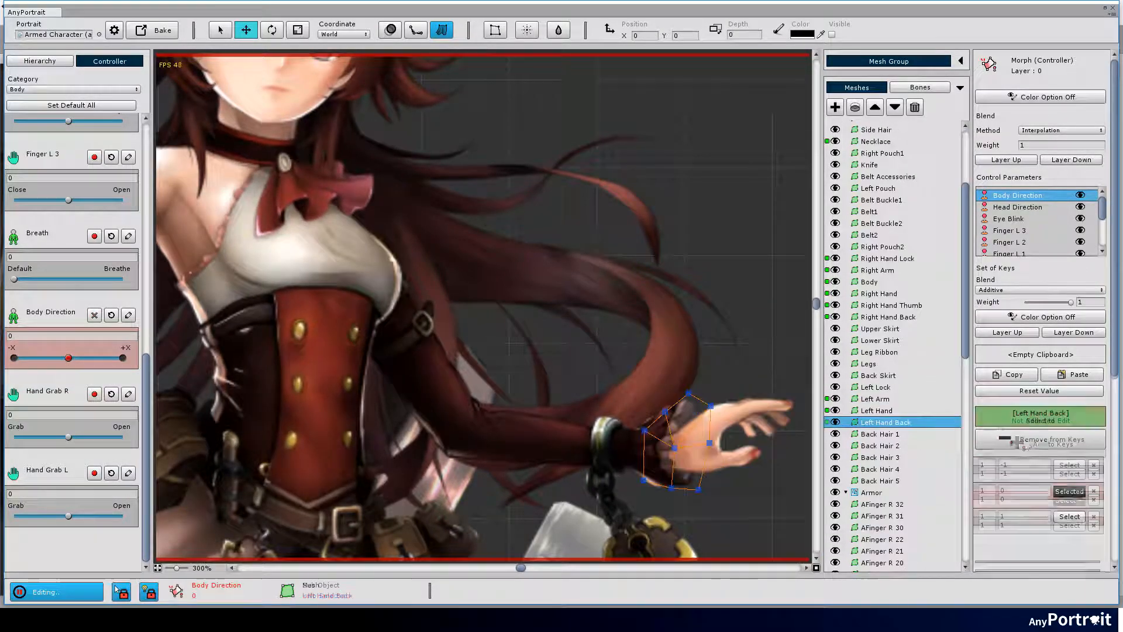
mouse_move(475, 335)
left_mouse_down()
mouse_move(771, 513)
mouse_move(759, 528)
left_mouse_up()
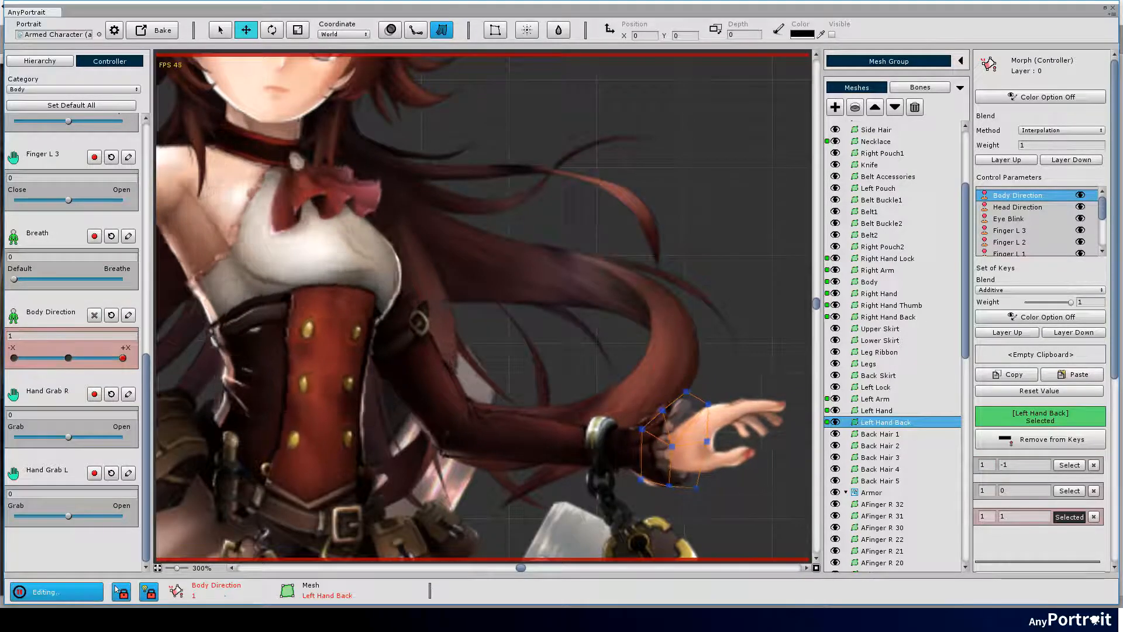
left_click_drag(454, 168, 810, 489)
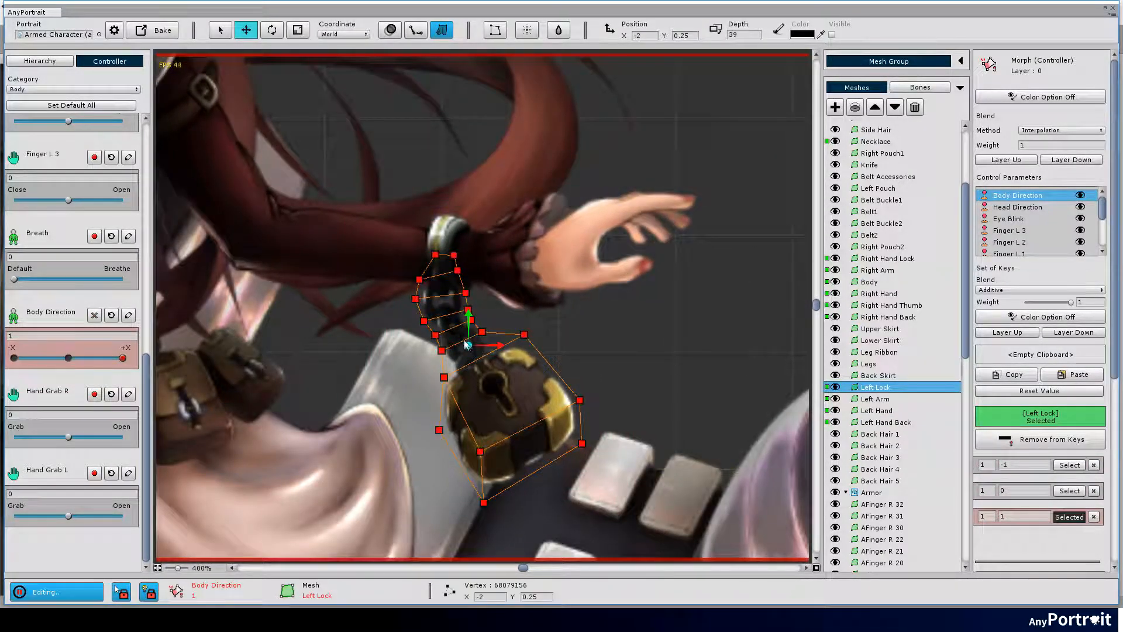
- Select all Left Lock vertices at Body Direction -1 and align the lock with the left wrist
left_click_drag(122, 357, 14, 358)
left_click_drag(386, 198, 667, 499)
left_click_drag(14, 357, 97, 357)
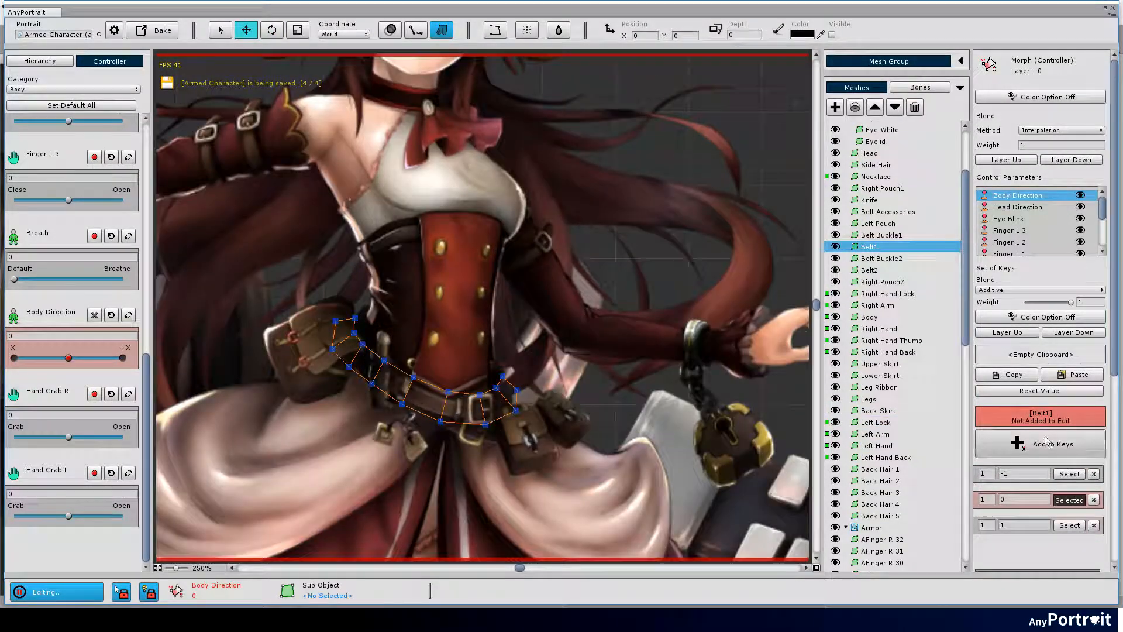
- Add Belt1 to the Body Direction keys and shift its front vertices at 1 and -1 with soft-selection radius 45
left_click(1046, 443)
left_click(1069, 517)
left_click(354, 332)
left_click(526, 30)
left_click_drag(448, 392, 453, 392)
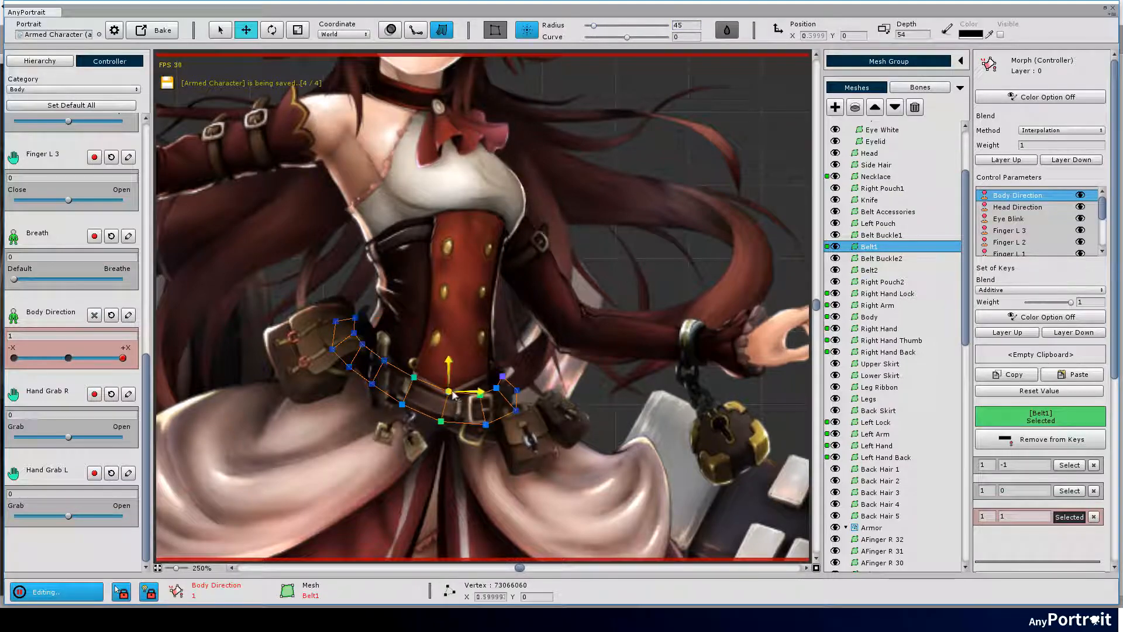
left_click_drag(122, 357, 14, 357)
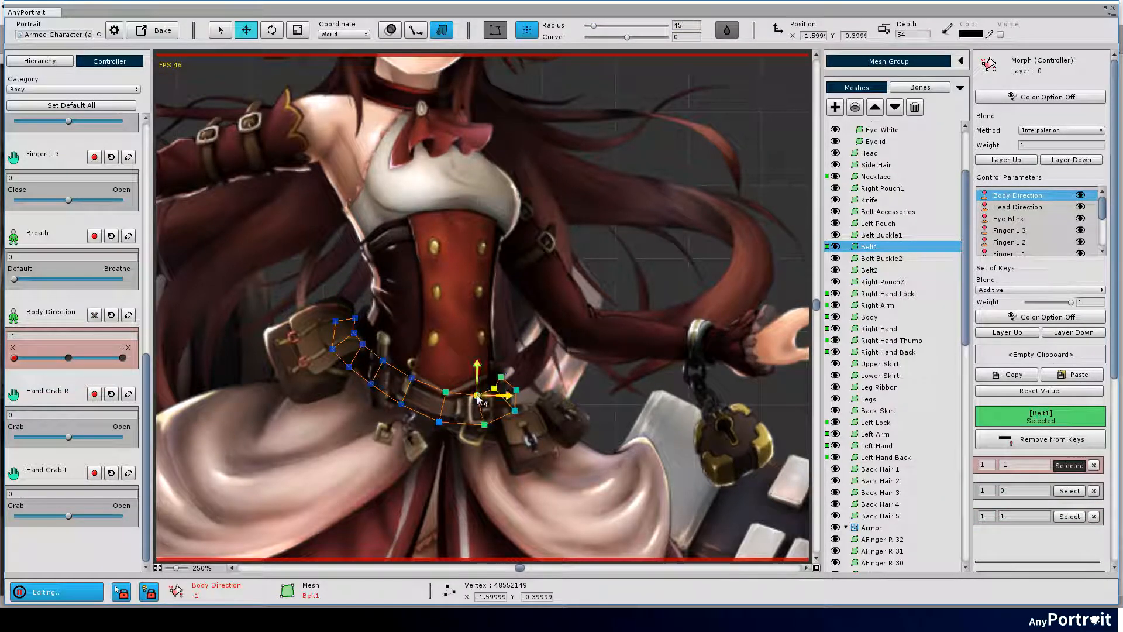
left_click(356, 322)
left_click(1068, 490)
- Add Belt2 to the Body Direction keys and adjust its vertices at 1 and -1 with soft selection
left_click(870, 269)
left_click(1039, 439)
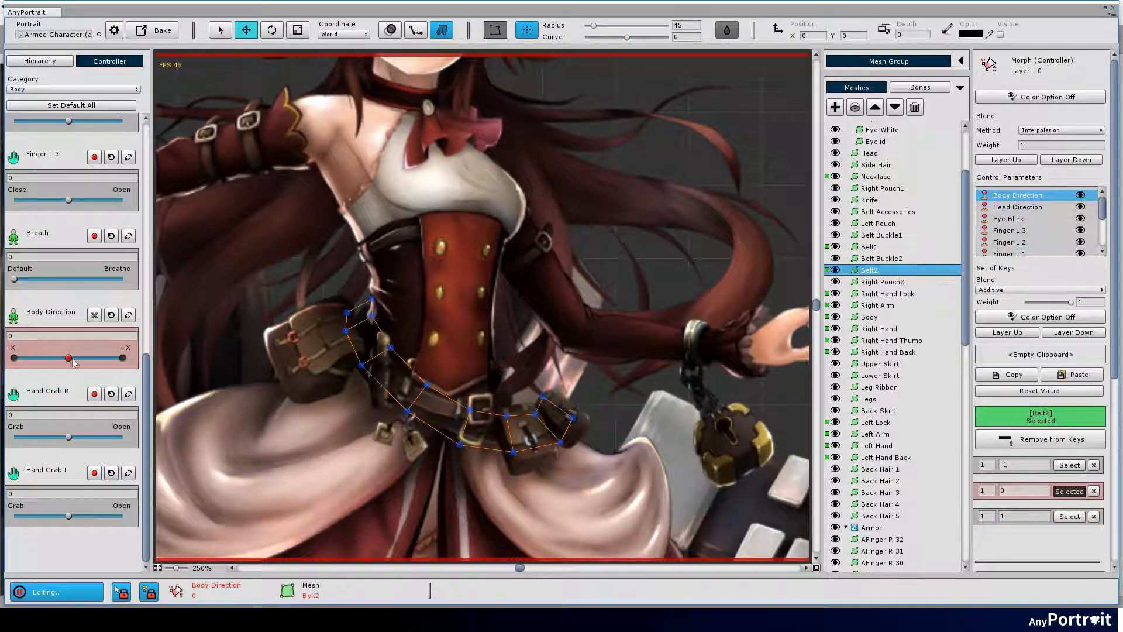
left_click(1068, 516)
left_click(372, 299)
left_click_drag(594, 26, 598, 28)
left_click_drag(122, 358, 14, 360)
- Add Right Pouch2 to the Body Direction keys and adjust its vertices at 1 to follow the belt
left_click(882, 281)
left_click(1039, 441)
left_click(1068, 516)
left_click(301, 310)
left_click(278, 320)
left_click(1069, 490)
- Add Belt Buckle2 and Belt Buckle1 to the Body Direction keys and align them with the belts
left_click(881, 258)
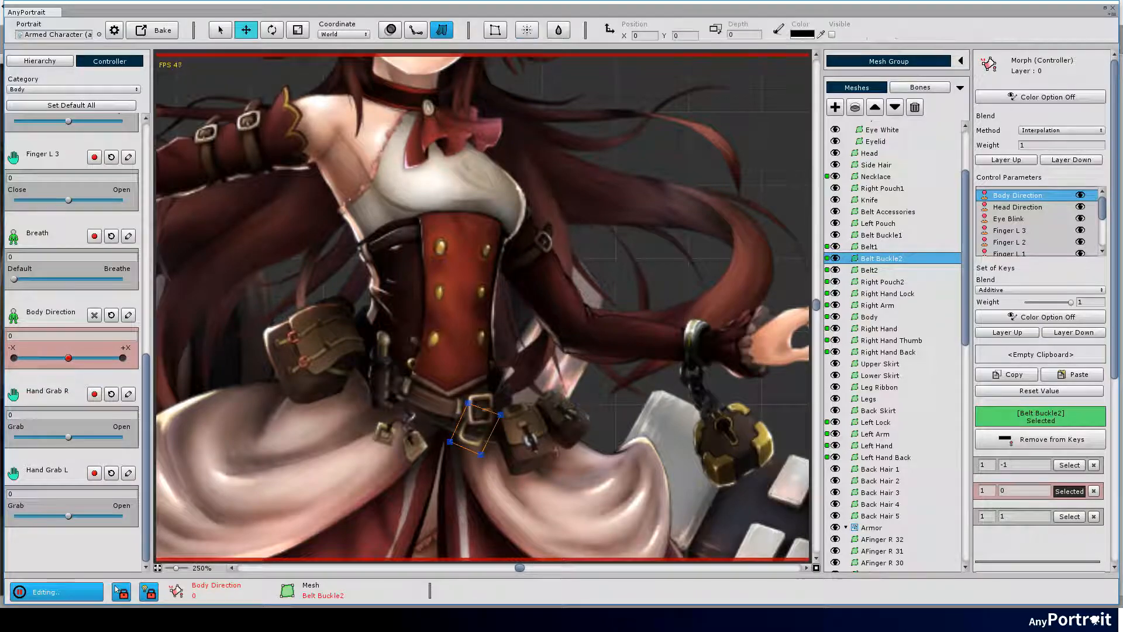
left_click(1068, 490)
left_click(881, 234)
left_click(1069, 516)
- Adjust the Left Pouch vertices at Body Direction 1 and -1 using soft-selection radius 81
left_click(878, 223)
left_click(549, 382)
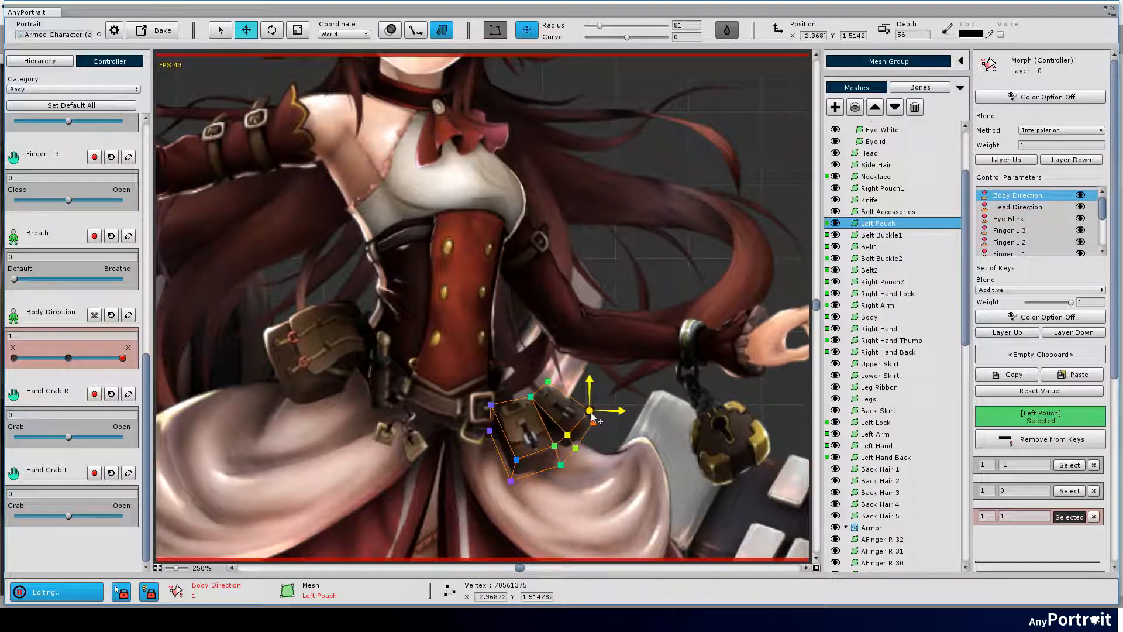
left_click(65, 359)
left_click(1070, 516)
left_click(593, 420)
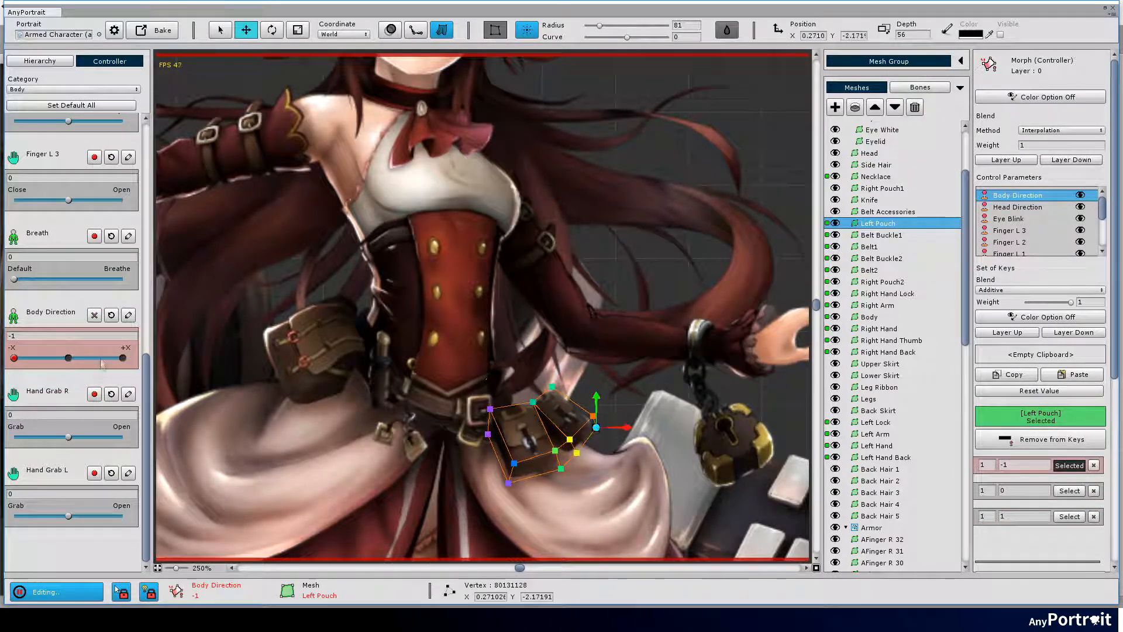
- Add Right Pouch1 to the Body Direction keys and adjust its lower vertices at 1
left_click(1069, 516)
left_click(882, 188)
left_click(294, 410)
mouse_move(122, 358)
left_mouse_down()
mouse_move(14, 358)
mouse_move(122, 358)
left_mouse_up()
- Select the upper Belt Accessories vertices at Body Direction 1 and shift them with the belt using soft-selection radius 81
left_click(887, 211)
left_click_drag(391, 359, 477, 404)
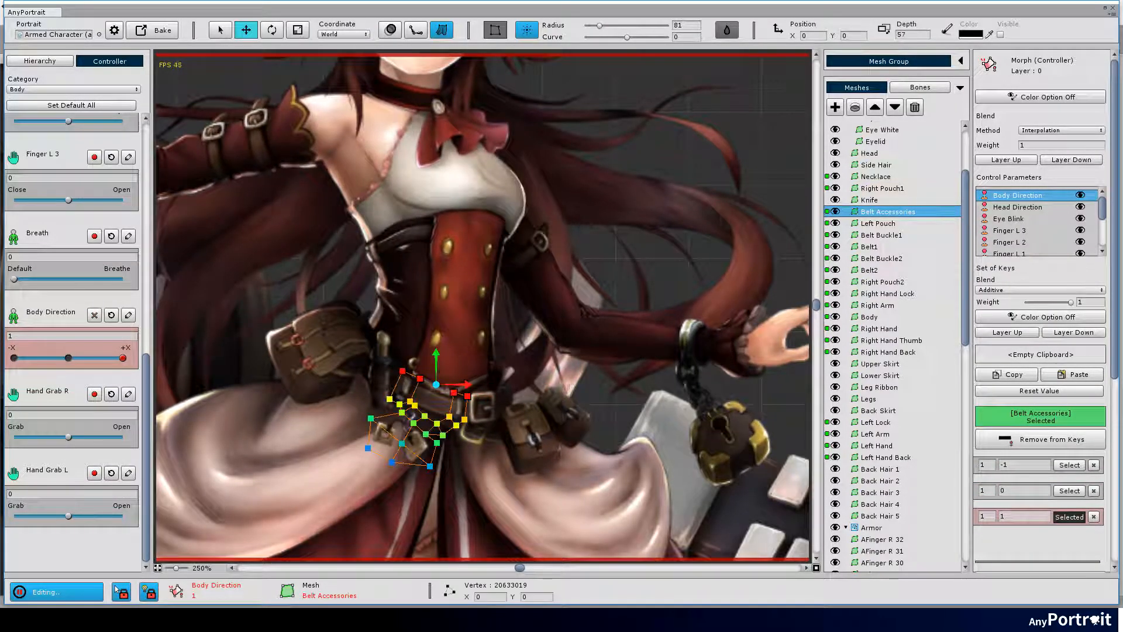
mouse_move(122, 358)
left_mouse_down()
mouse_move(14, 358)
mouse_move(122, 358)
left_mouse_up()
left_click(420, 383)
left_click(453, 398)
- Add the Knife to the Body Direction keys and adjust its upper vertex
left_click(869, 200)
left_click(1039, 439)
left_click(407, 346)
- Add the Upper Skirt to the Body Direction keys and adjust its waist and hip vertices at 1 and -1 with soft-selection radius 168
scroll(246, 275, "down", 5)
scroll(245, 275, "up", 3)
left_click(880, 363)
scroll(246, 275, "up", 2)
left_click(1039, 439)
left_click(488, 267)
left_click_drag(599, 26, 612, 26)
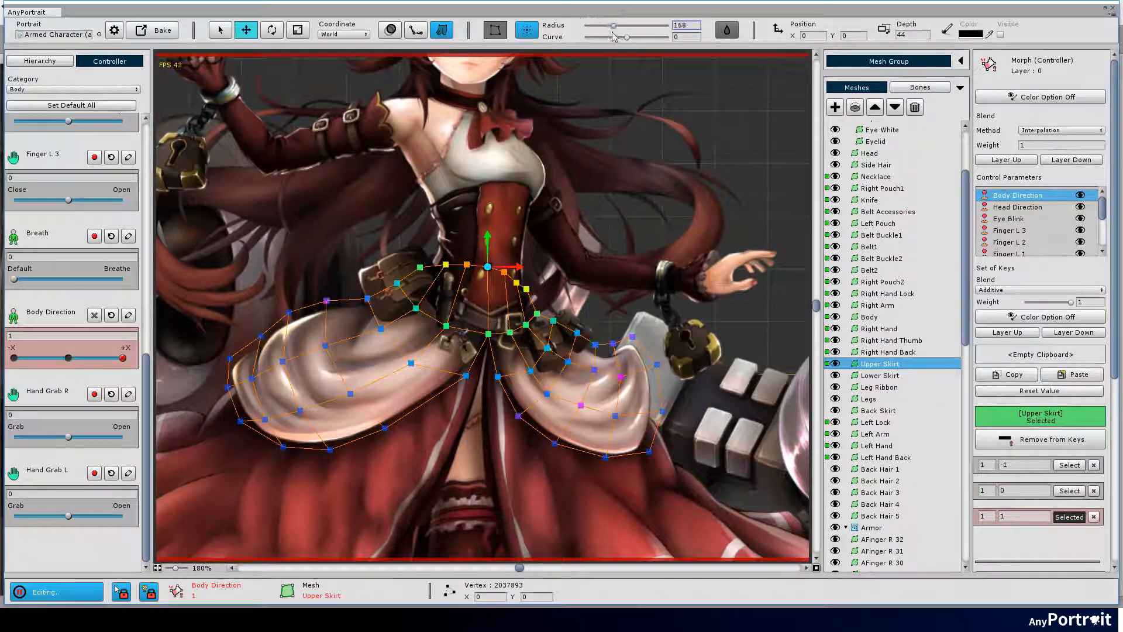
left_click_drag(122, 358, 15, 358)
left_click(379, 329)
left_click_drag(488, 267, 491, 269)
left_click_drag(381, 329, 377, 327)
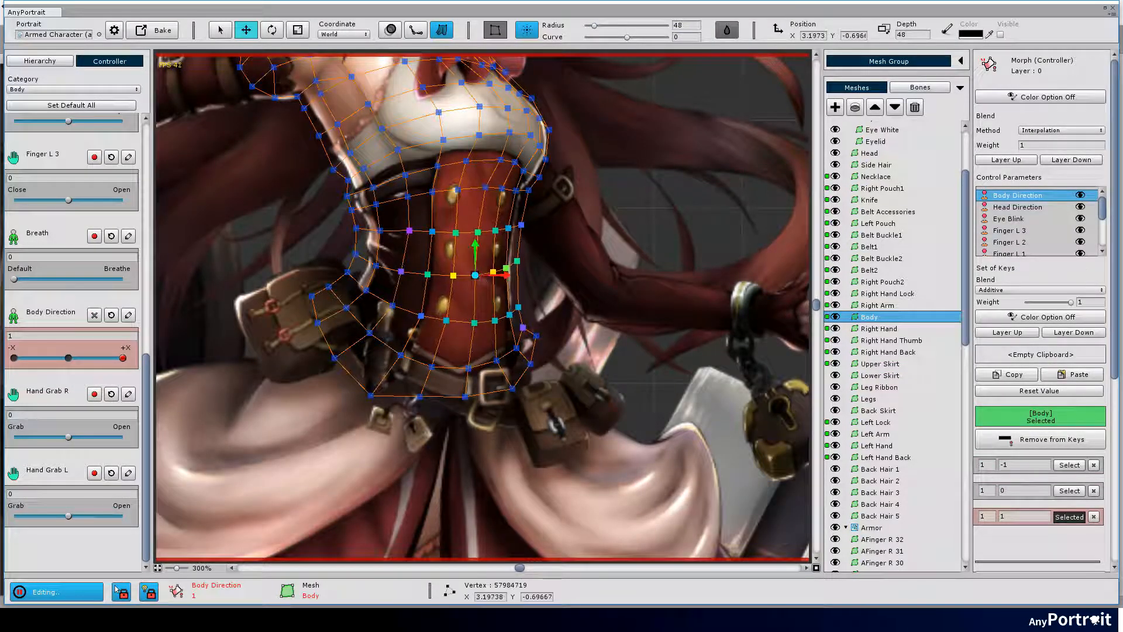
- Refine the Body's chest and corset vertices for Body Direction 1 using soft-selection radius 48
left_click_drag(506, 180, 477, 139)
key("ctrl+z")
key("ctrl+y")
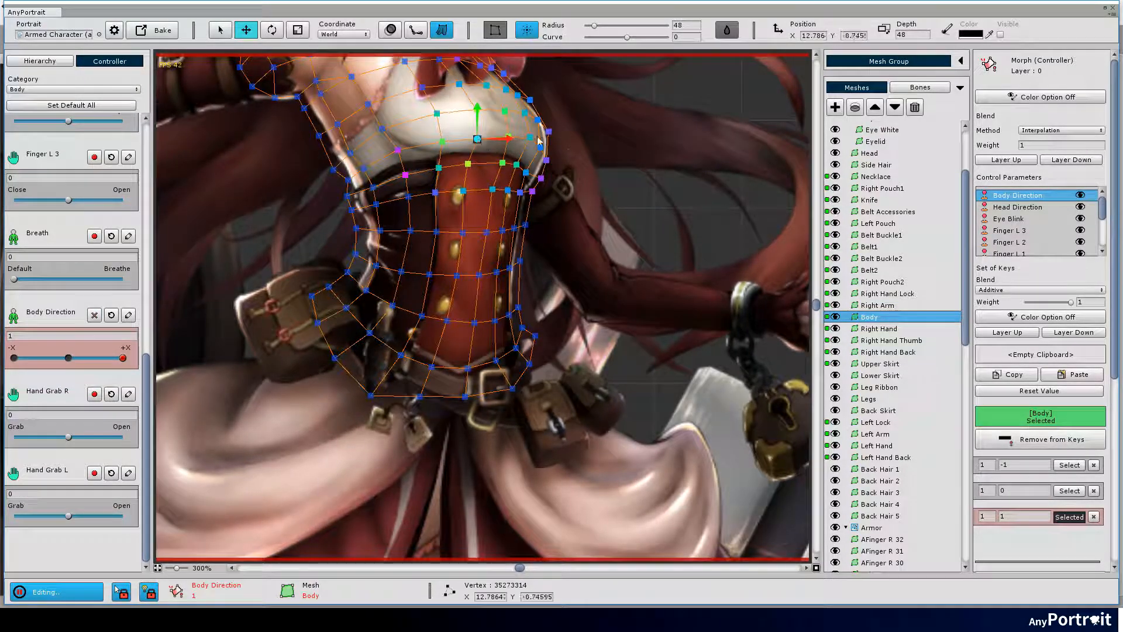
left_click(435, 368)
left_click_drag(123, 360, 13, 358)
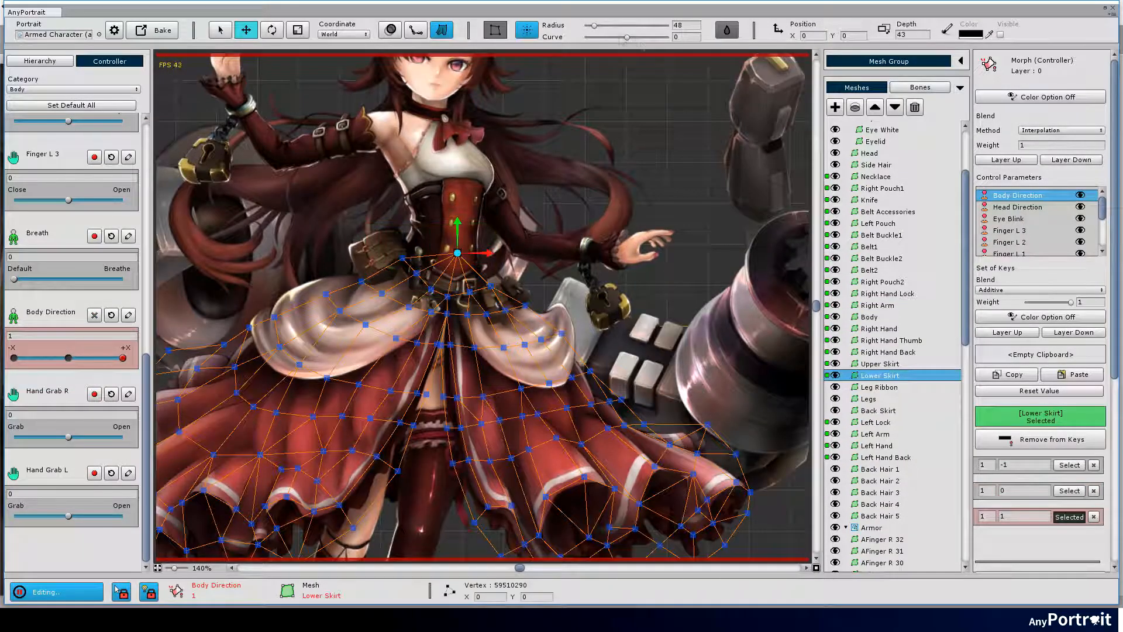
- Shape the Lower Skirt for Body Direction with soft-selection radius 139 and preview the whole body's morph
scroll(410, 302, "up", 1)
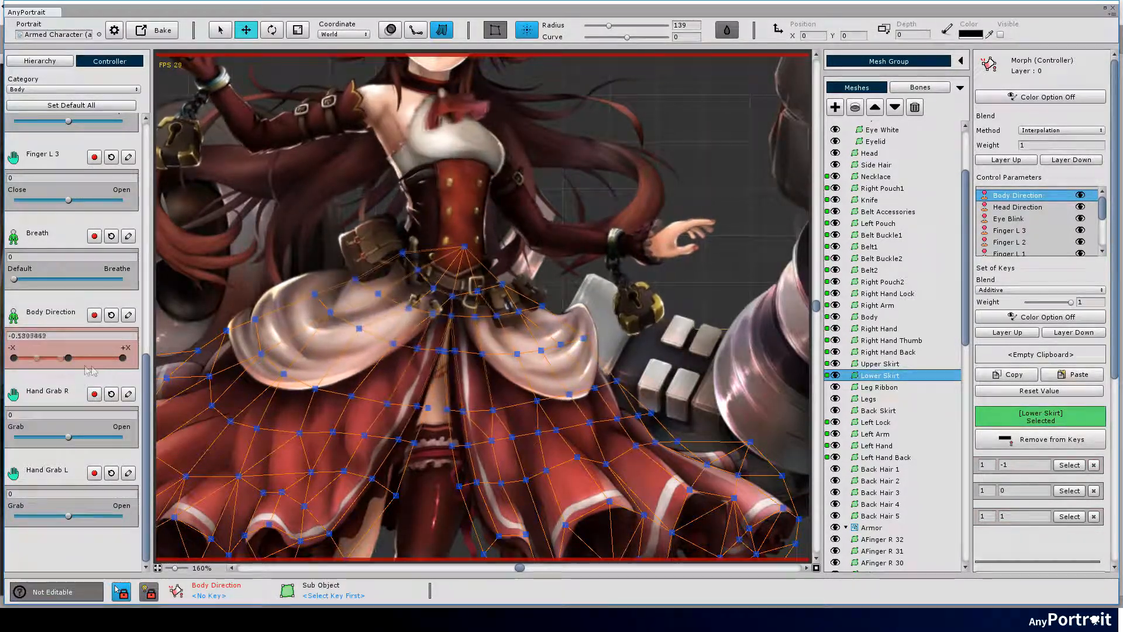
scroll(445, 357, "down", 5)
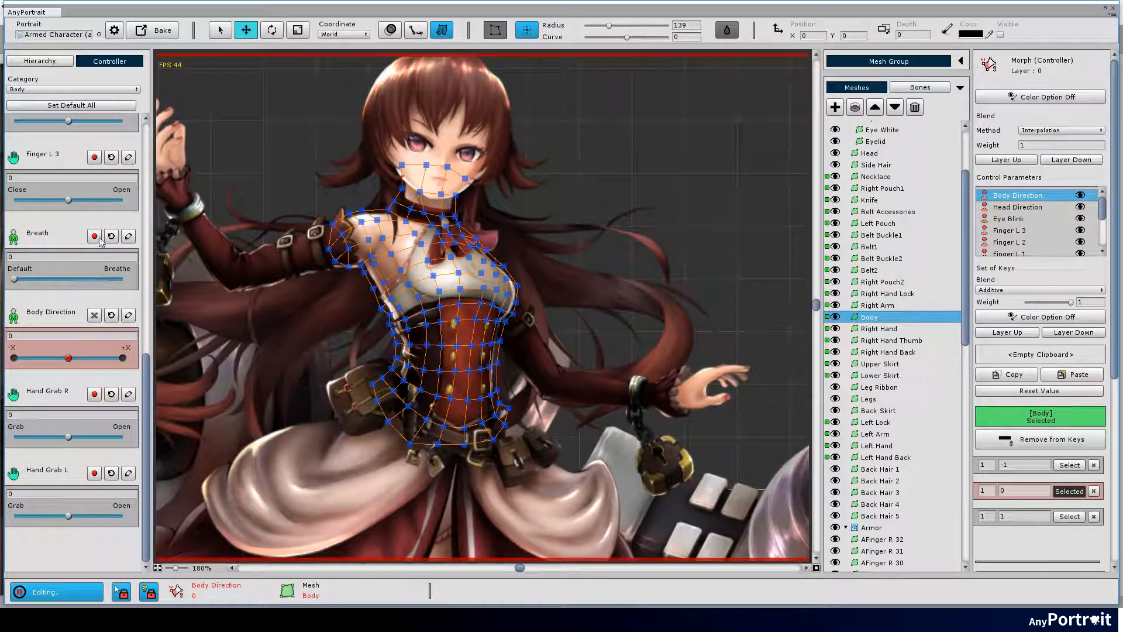
- Create Additive Breath keys for the Body at 0 and 1, and start editing the Breathe key
left_click(95, 236)
left_click(1039, 290)
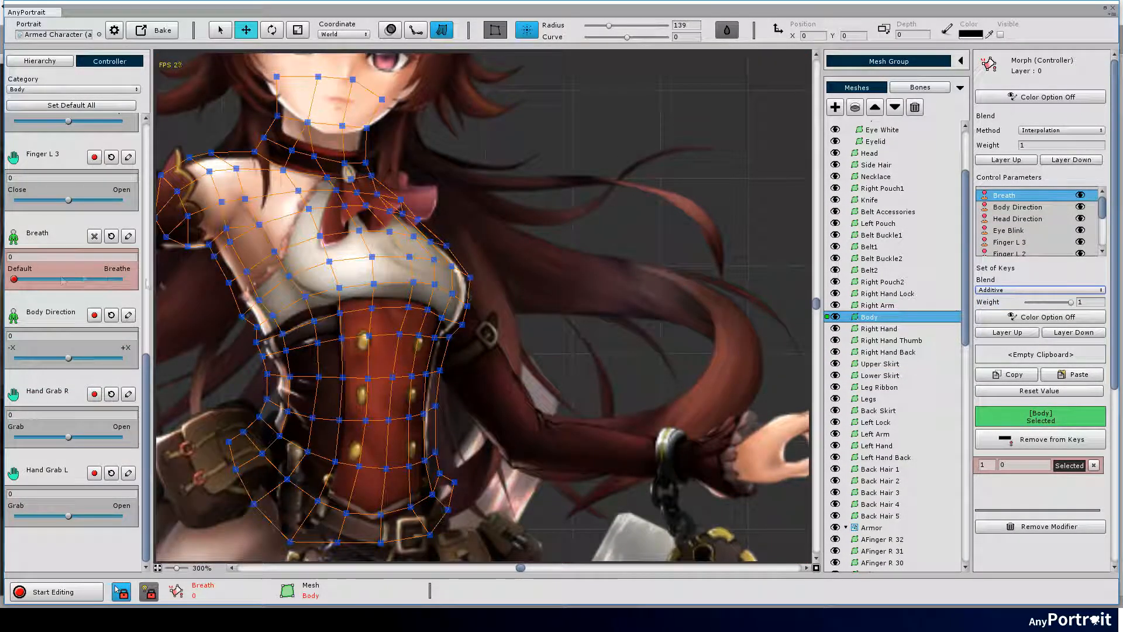
left_click_drag(14, 279, 122, 279)
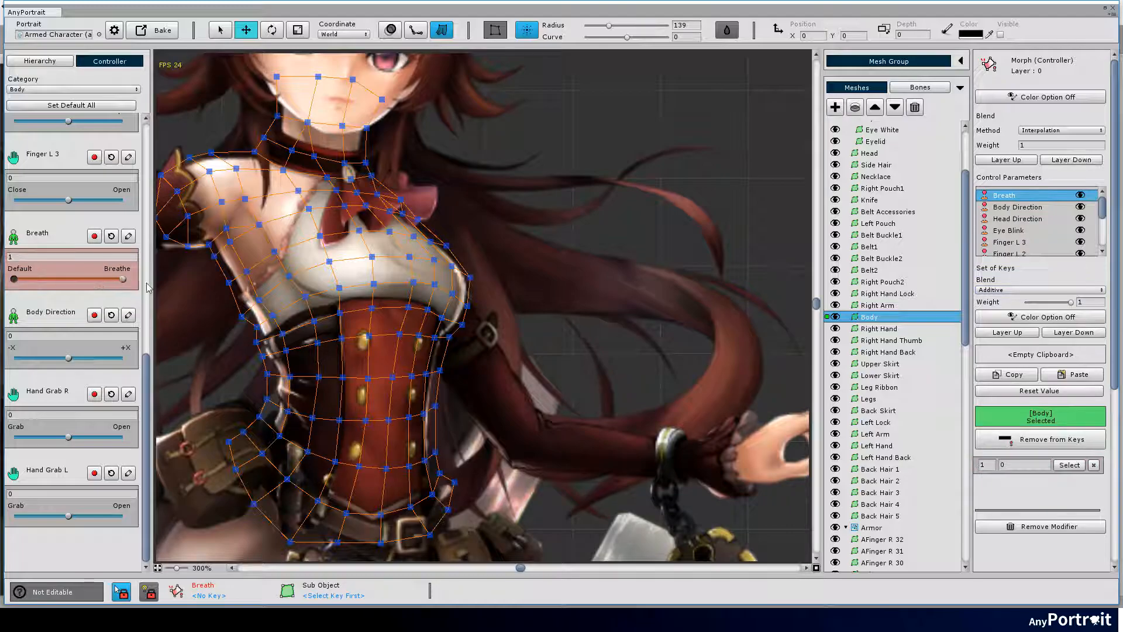
left_click(95, 237)
left_click(94, 592)
- Shape the Body's chest vertices at Breath 1 using soft selection, with radius 41 and a second pass at radius 56
scroll(391, 237, "up", 1)
left_click(463, 274)
left_click_drag(610, 29, 594, 30)
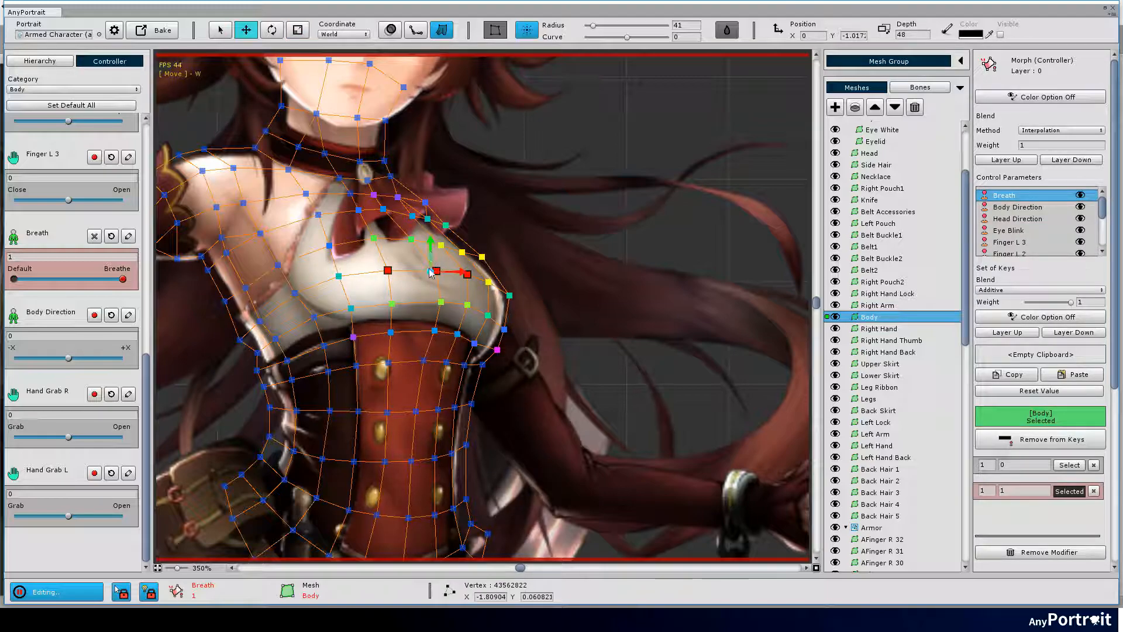
left_click(168, 297)
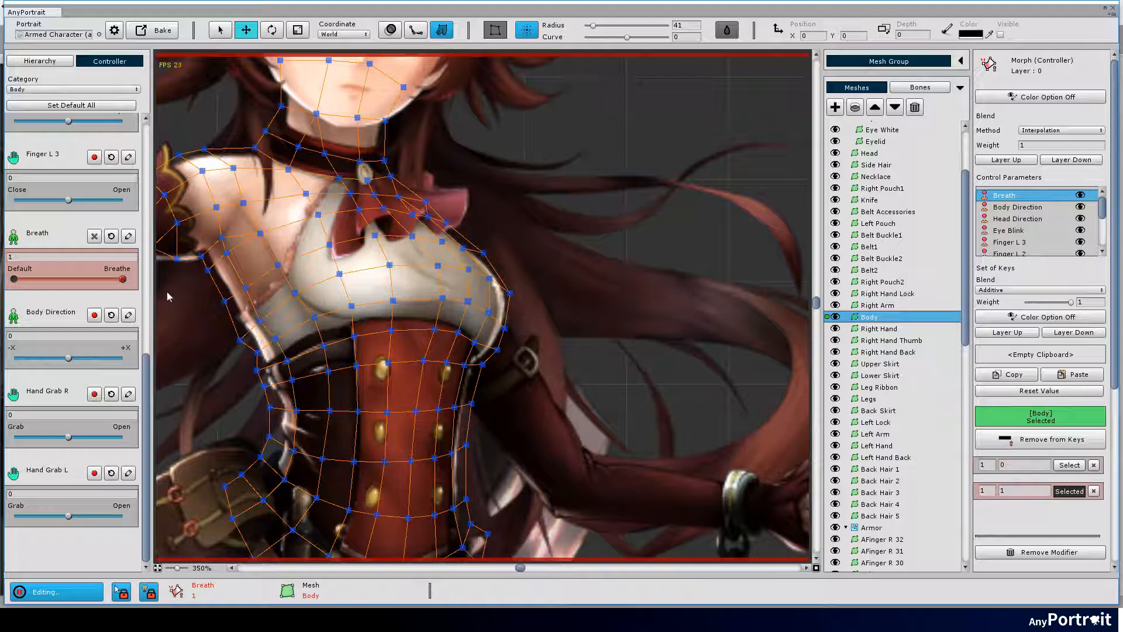
left_click_drag(592, 31, 599, 32)
left_click_drag(363, 248, 474, 275)
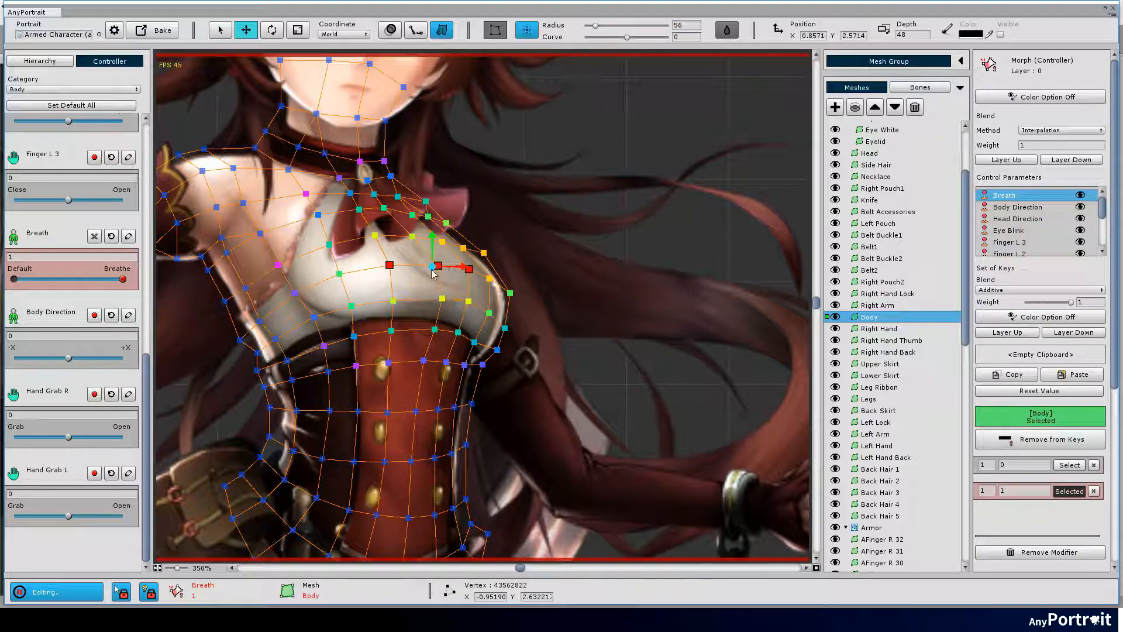
- Select the Body's corset vertices at Breath 1 and adjust the waist with soft selection
scroll(413, 436, "up", 1)
left_click_drag(413, 437, 429, 331)
left_click_drag(425, 288, 441, 311)
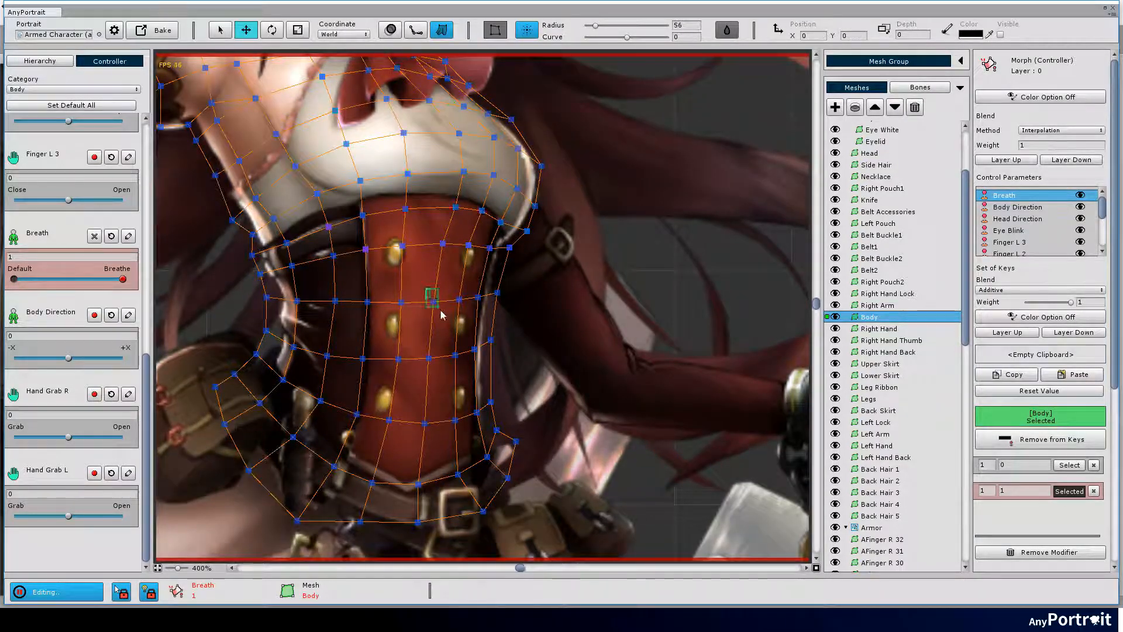
mouse_move(123, 280)
left_mouse_down()
mouse_move(14, 280)
mouse_move(122, 280)
left_mouse_up()
left_click_drag(397, 262, 396, 302)
- Adjust the Body's shoulder and side vertices at Breath 1 with soft-selection radius 56, and check the breathing morph
scroll(350, 221, "down", 3)
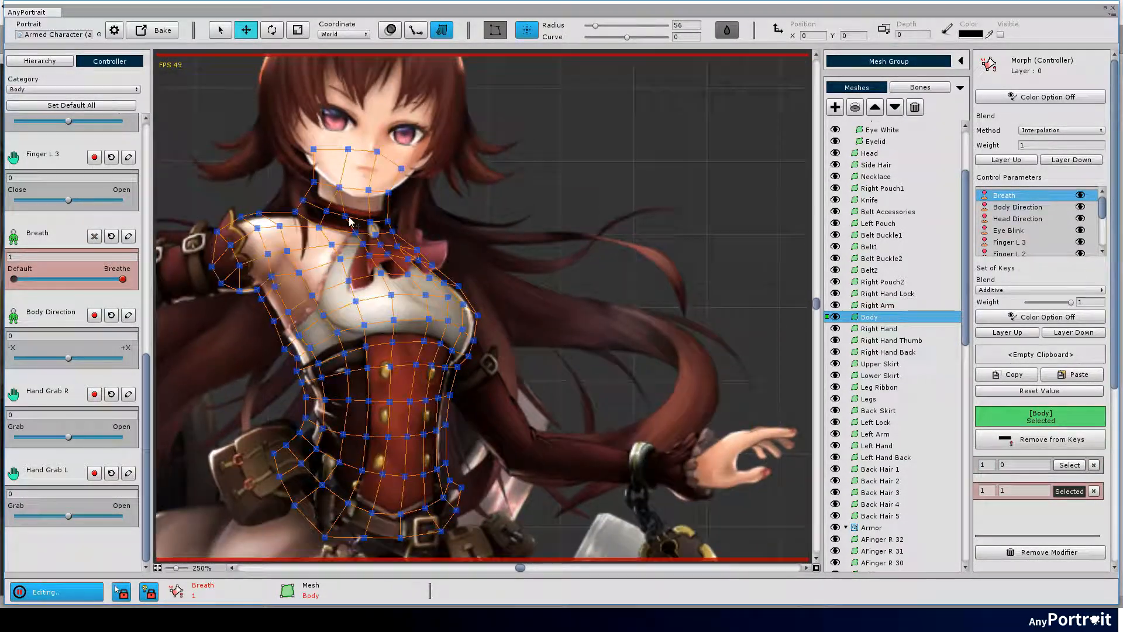
mouse_move(122, 279)
left_mouse_down()
mouse_move(58, 279)
mouse_move(123, 280)
left_mouse_up()
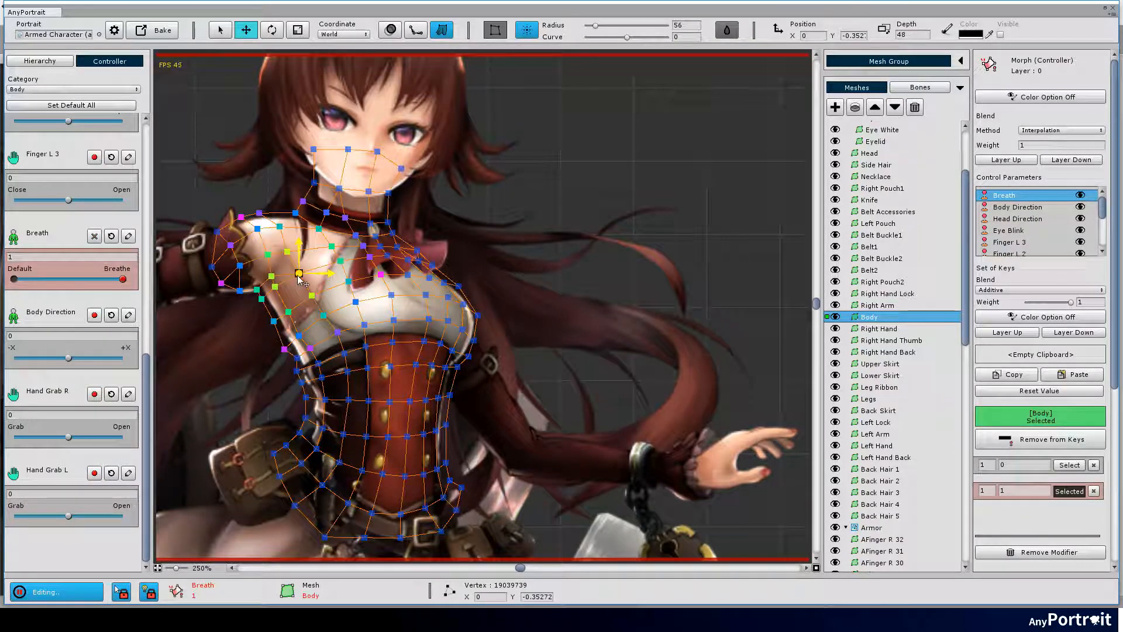
left_click(310, 349)
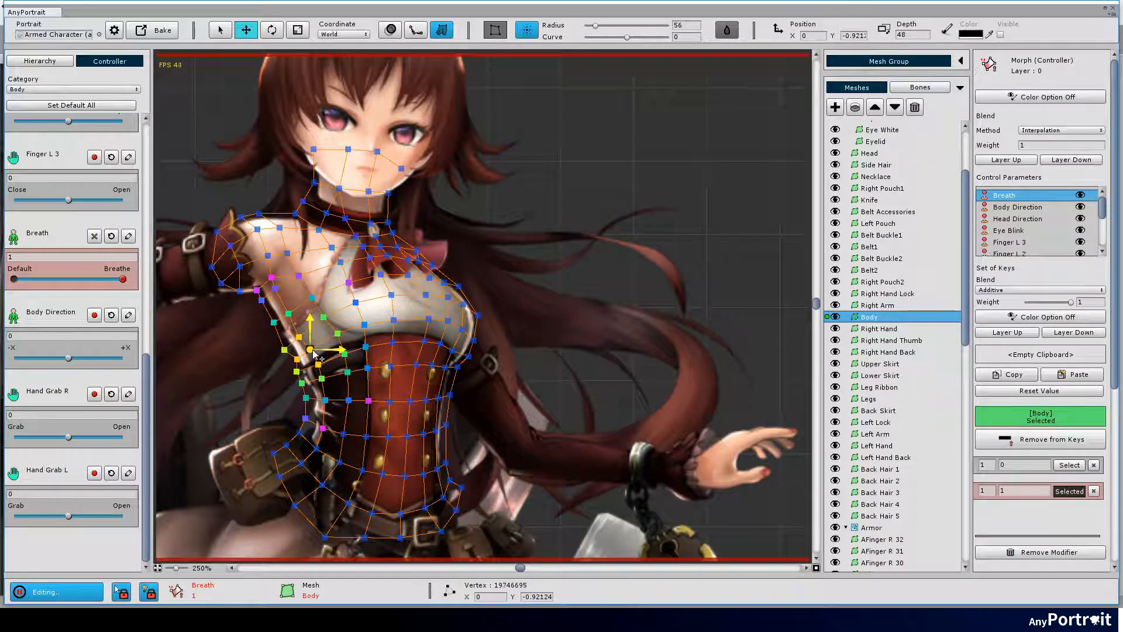
left_click(468, 358)
mouse_move(115, 286)
left_mouse_down()
mouse_move(13, 288)
mouse_move(124, 288)
left_mouse_up()
- Add the Necklace to the Breath keys and shape its ribbon at Breath 1 with soft-selection radius 56
scroll(385, 283, "up", 4)
key("s")
left_click(396, 213)
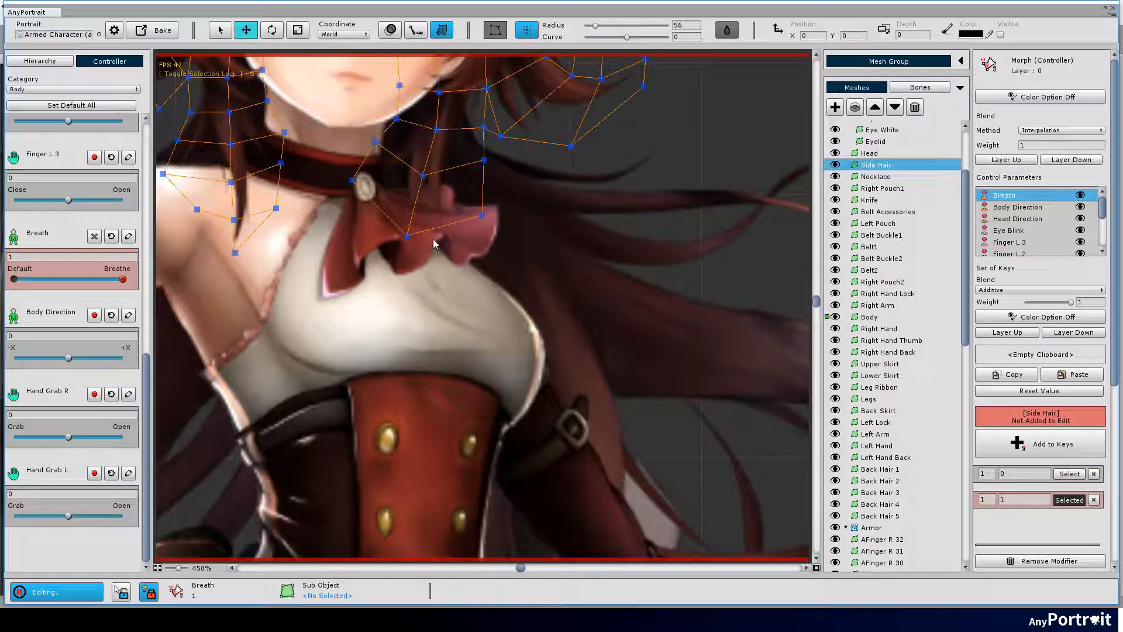
left_click(434, 244)
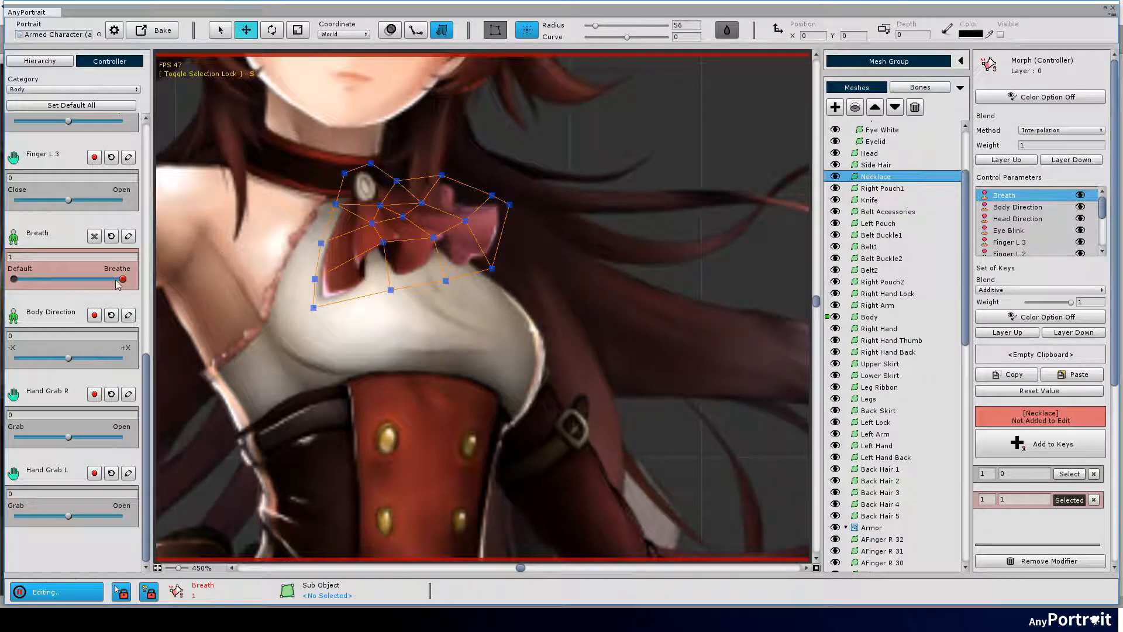
left_click(1020, 443)
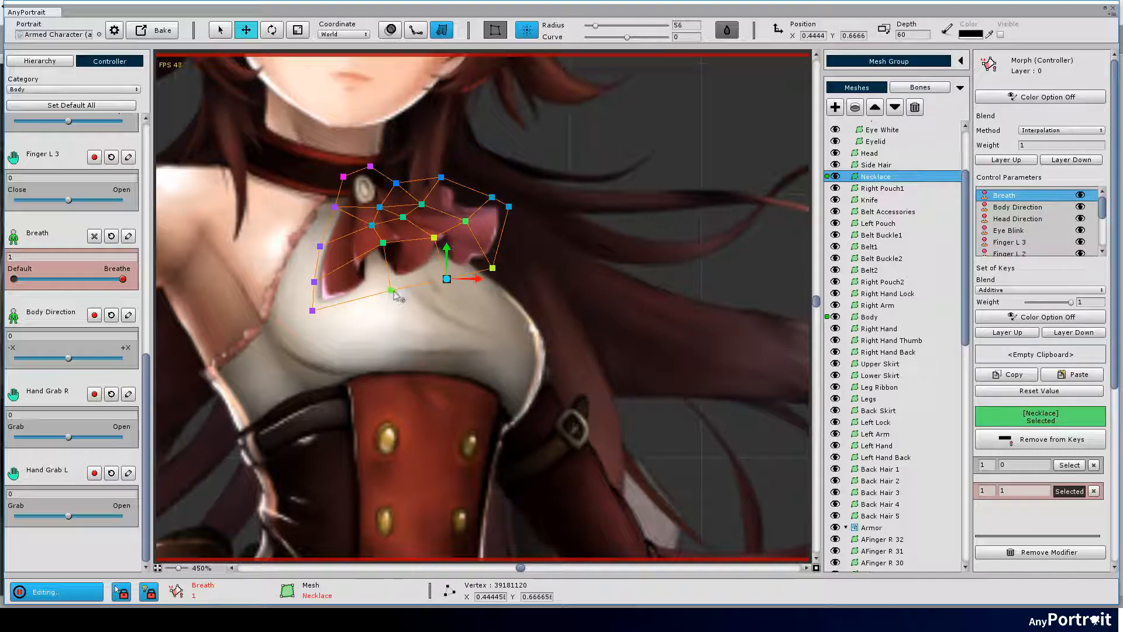
left_click_drag(123, 279, 17, 288)
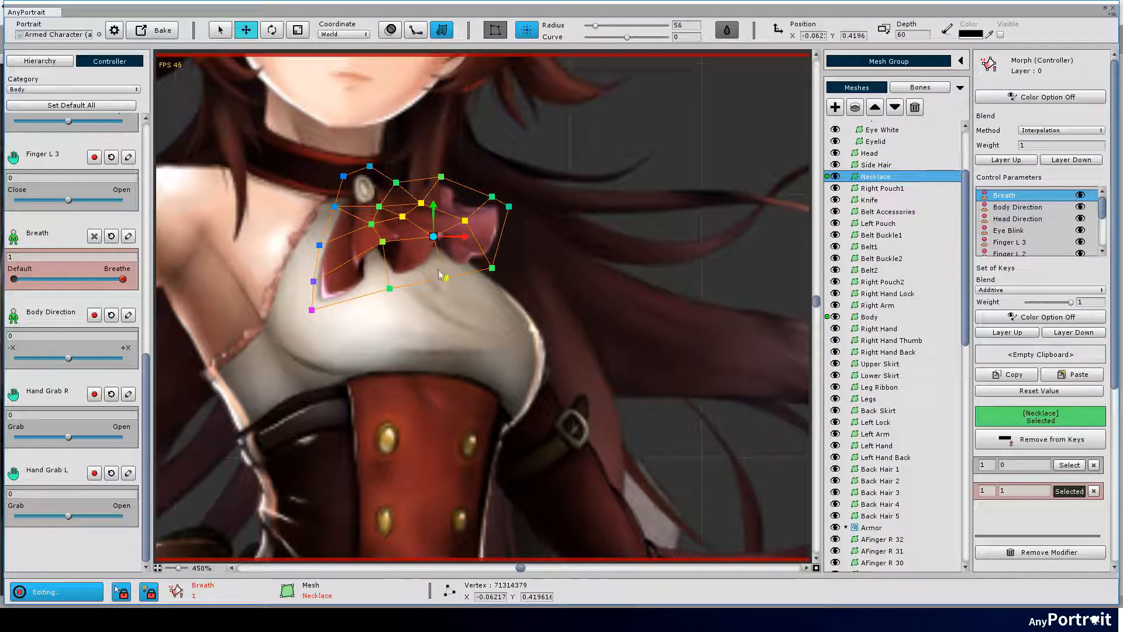
left_click(509, 206)
mouse_move(122, 279)
left_mouse_down()
mouse_move(66, 273)
mouse_move(123, 279)
left_mouse_up()
- Stop editing and preview the Breath pose combined with Body Direction moved to 1
scroll(401, 318, "down", 5)
key("a")
left_click_drag(69, 358, 62, 383)
scroll(442, 229, "down", 5)
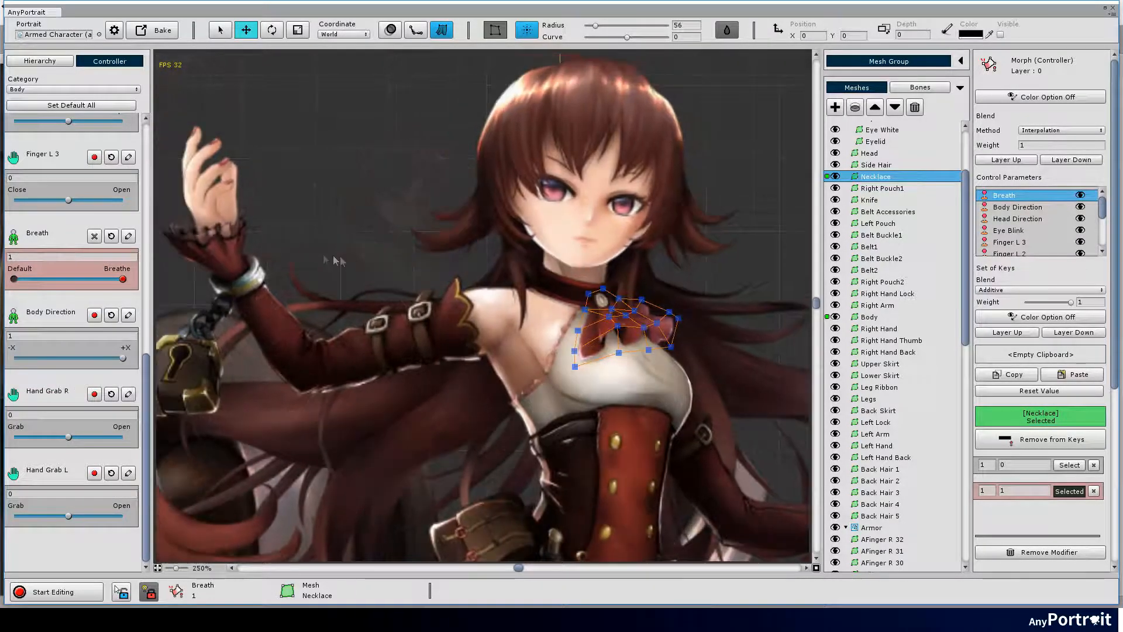
- Create Additive Hand Grab R keys at -1, 0 and 1 for the Right Hand and Right Hand Thumb
left_click(257, 217)
scroll(275, 228, "up", 2)
left_click_drag(295, 237, 313, 243)
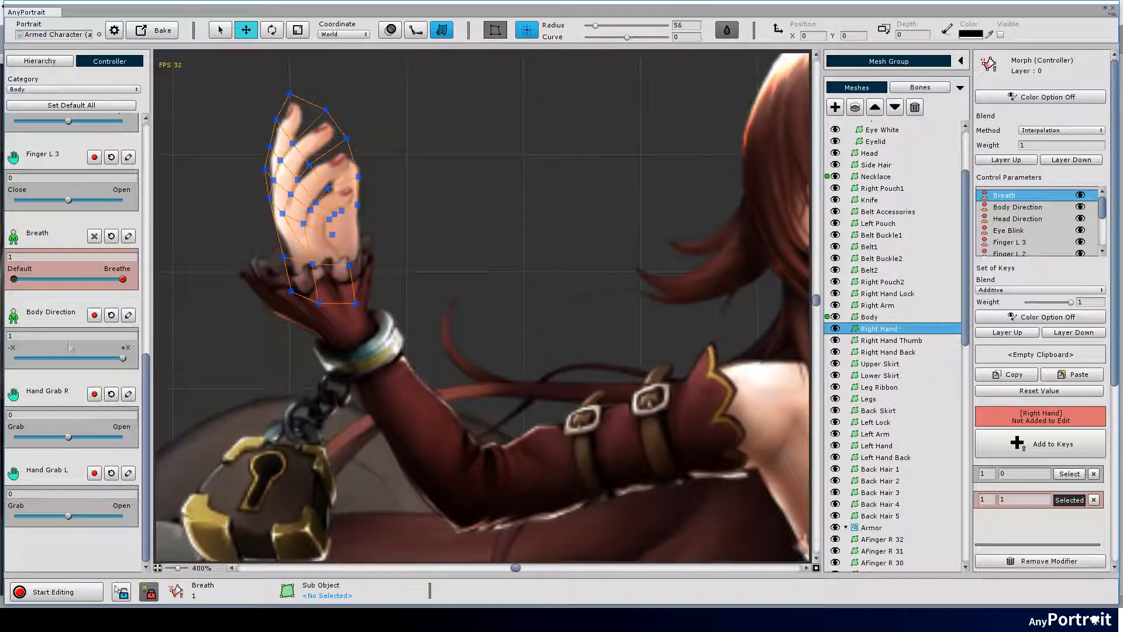
left_click(94, 394)
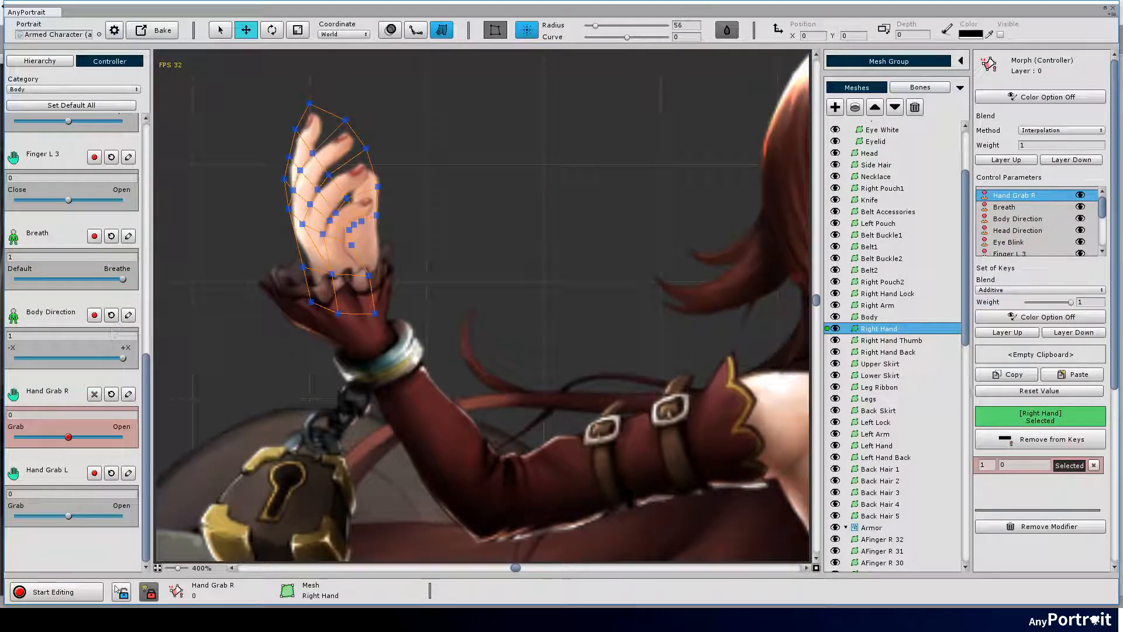
left_click(1056, 417)
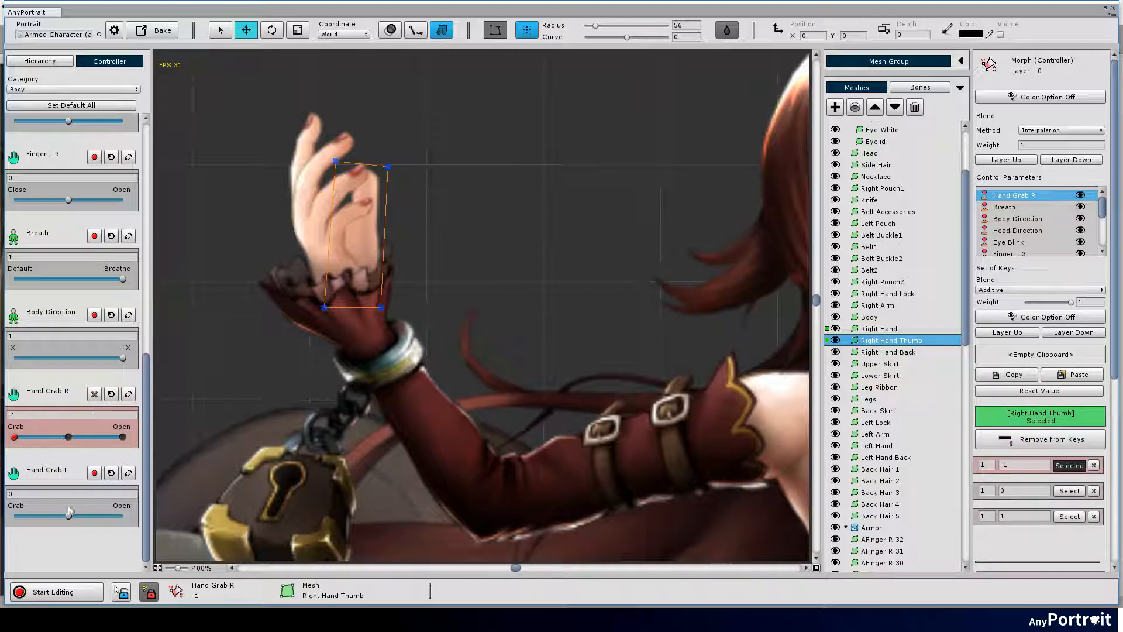
- Start editing the Right Hand and curl its fingers at Hand Grab R -1 using soft-selection radius 31
scroll(345, 269, "up", 10)
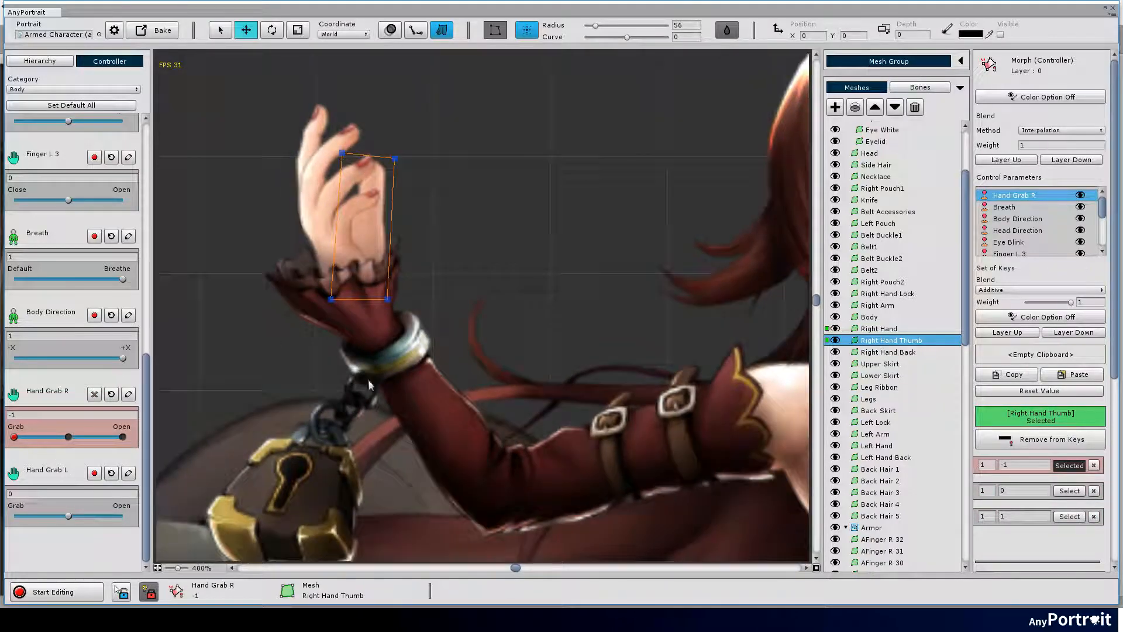
left_click(358, 221)
left_click_drag(358, 223, 345, 307)
key("a")
left_click(478, 315)
key("bracketleft")
key("bracketleft")
key("bracketleft")
key("bracketleft")
left_click_drag(477, 314, 479, 324)
left_click_drag(481, 253, 481, 272)
left_click_drag(455, 166, 459, 179)
left_click_drag(409, 108, 423, 133)
left_click_drag(332, 77, 360, 97)
left_click_drag(466, 192, 471, 215)
left_click_drag(478, 332, 480, 352)
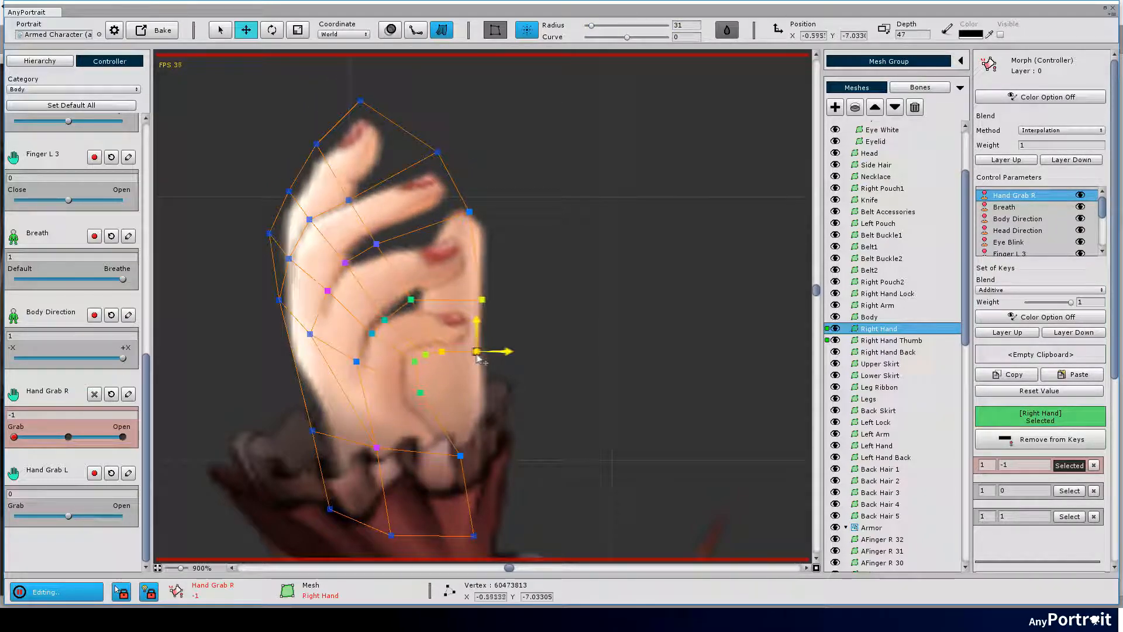
- Refine the Right Hand's fingertip and outer-edge vertices at Hand Grab R -1, and check the grab morph
left_click_drag(279, 300, 273, 296)
left_click_drag(362, 100, 370, 105)
left_click_drag(442, 156, 445, 163)
left_click_drag(351, 201, 355, 196)
left_click_drag(447, 162, 450, 170)
left_click_drag(481, 351, 478, 359)
mouse_move(14, 437)
left_mouse_down()
mouse_move(44, 436)
mouse_move(14, 437)
left_mouse_up()
- Switch to the Right Hand Thumb and move its upper vertices to follow the grab pose at Hand Grab R -1
key("s")
left_click(461, 376)
left_click(455, 192)
left_click_drag(456, 190, 453, 195)
- Open the Right Hand's fingers outward at Hand Grab R 1, adjusting the fingertips, knuckles and palm edge
left_click_drag(14, 436, 123, 437)
left_click(879, 328)
left_click_drag(328, 64, 311, 107)
left_click_drag(418, 138, 376, 140)
left_click_drag(453, 202, 423, 198)
left_click(482, 346)
left_click_drag(311, 106, 282, 100)
left_click_drag(369, 138, 353, 128)
left_click_drag(419, 196, 412, 183)
left_click_drag(310, 253, 305, 250)
left_click_drag(359, 255, 369, 251)
left_click_drag(293, 338, 286, 338)
- Refine the spacing of the Right Hand's open fingers and lower palm at Hand Grab R 1
left_click_drag(278, 97, 286, 96)
left_click_drag(358, 125, 371, 122)
left_click_drag(423, 181, 420, 176)
left_click_drag(477, 264, 475, 259)
left_click_drag(489, 337, 489, 330)
left_click_drag(337, 79, 441, 184)
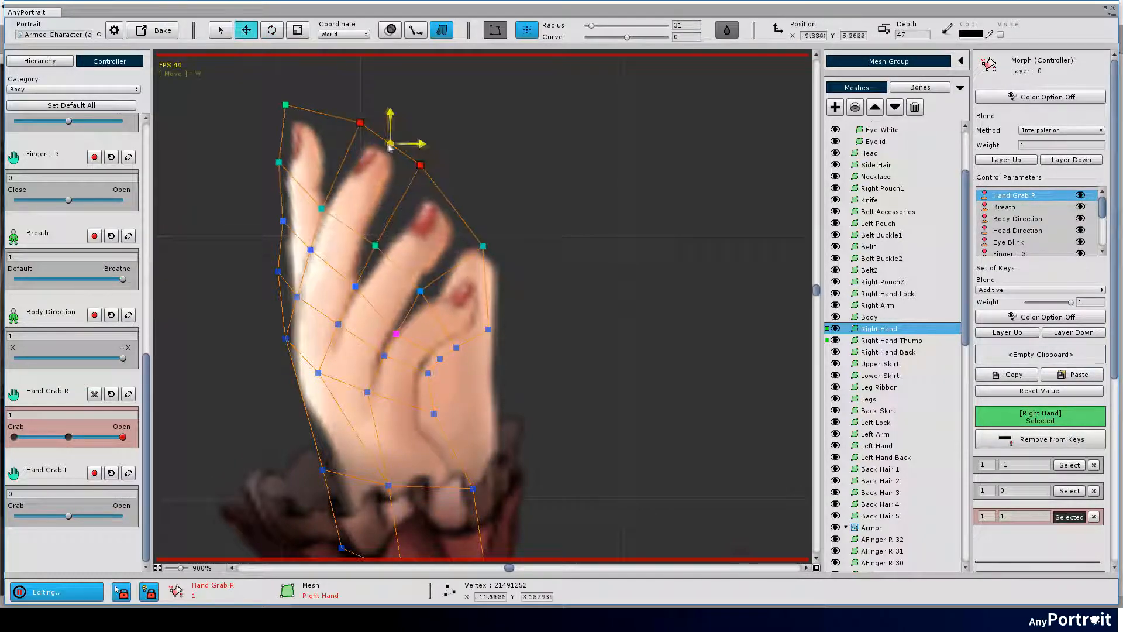
mouse_move(123, 437)
left_mouse_down()
mouse_move(79, 437)
mouse_move(123, 437)
left_mouse_up()
left_click_drag(285, 338, 290, 339)
left_click_drag(367, 392, 376, 392)
- Shift the Right Hand Thumb's two upper vertices outward at Hand Grab R 1
key("s")
left_click(495, 401)
key("s")
left_click_drag(366, 125, 518, 175)
left_click_drag(432, 149, 442, 148)
scroll(345, 298, "down", 4)
scroll(410, 246, "up", 2)
left_click_drag(339, 274, 347, 273)
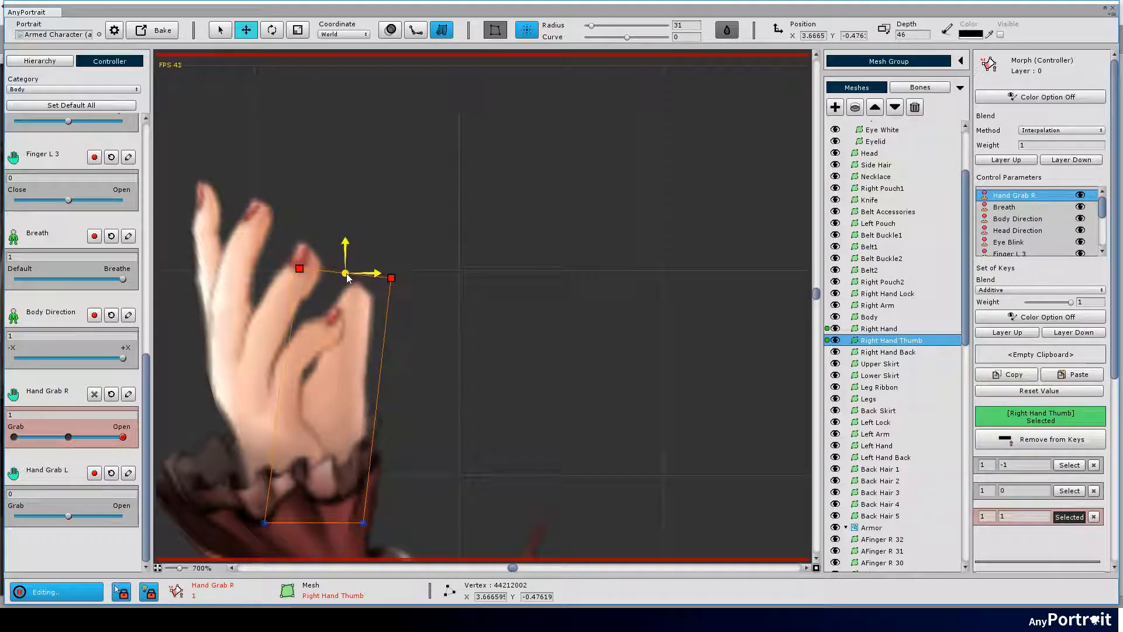
- Preview the right hand's morph across the Hand Grab R range from -1 to 1
left_click_drag(122, 437, 14, 437)
scroll(458, 419, "down", 6)
left_click_drag(459, 419, 347, 239)
scroll(407, 249, "down", 5)
mouse_move(123, 437)
left_mouse_down()
mouse_move(16, 437)
mouse_move(123, 437)
left_mouse_up()
- Select the Left Hand and create Additive Hand Grab L keys for it at -1, 0 and 1
left_click_drag(702, 410, 387, 240)
scroll(543, 276, "up", 4)
scroll(543, 276, "up", 4)
left_click(876, 445)
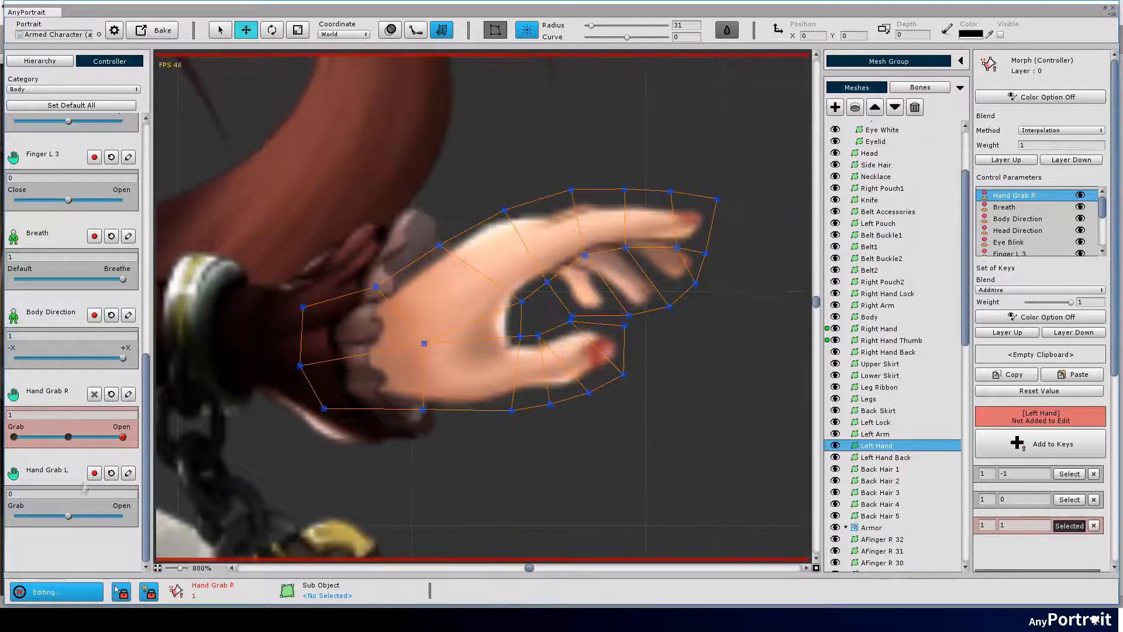
left_click(94, 472)
left_click(1039, 289)
left_click(1001, 302)
left_click_drag(69, 515, 122, 515)
left_click(94, 472)
- Start editing the Left Hand and raise its fingers into the open pose at Hand Grab L 1 with soft-selection radius 31
scroll(513, 340, "up", 2)
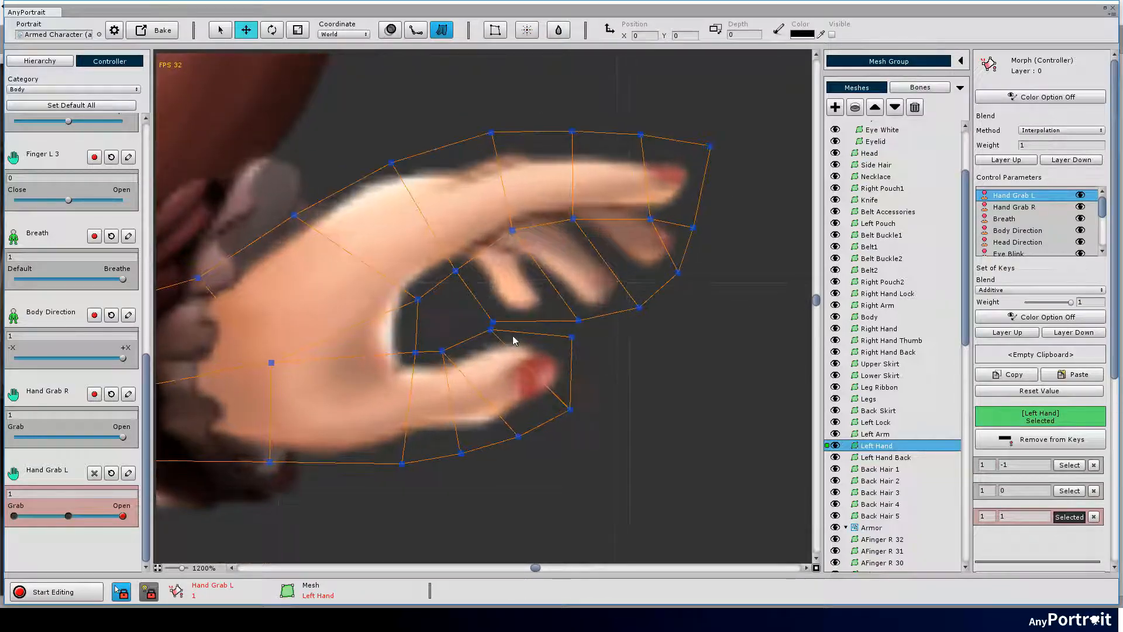
left_click_drag(414, 317, 405, 348)
key("a")
left_click(727, 175)
left_click(527, 30)
left_click_drag(727, 176, 727, 142)
left_click_drag(710, 234, 718, 228)
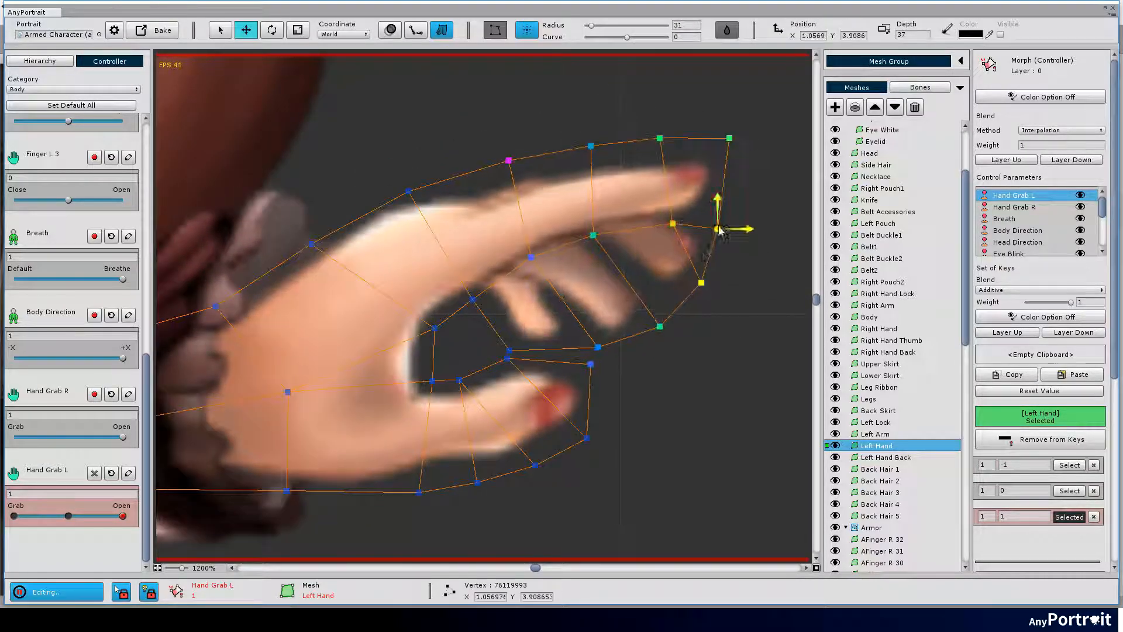
left_click_drag(587, 440, 589, 450)
left_click_drag(660, 137, 659, 131)
left_click_drag(730, 133, 729, 126)
left_click_drag(719, 222, 719, 218)
left_click_drag(408, 191, 403, 188)
left_click_drag(587, 139, 574, 128)
left_click_drag(722, 125, 720, 116)
left_click_drag(713, 212, 723, 207)
left_click_drag(662, 325, 672, 320)
left_click_drag(608, 350, 611, 346)
- Rotate and move the Left Hand's thumb vertices outward at Hand Grab L 1 to open the thumb
left_click_drag(645, 536, 446, 357)
key("e")
left_click_drag(559, 412, 535, 424)
key("w")
left_click_drag(666, 403, 509, 351)
left_click(594, 460, "shift")
left_click_drag(578, 402, 580, 407)
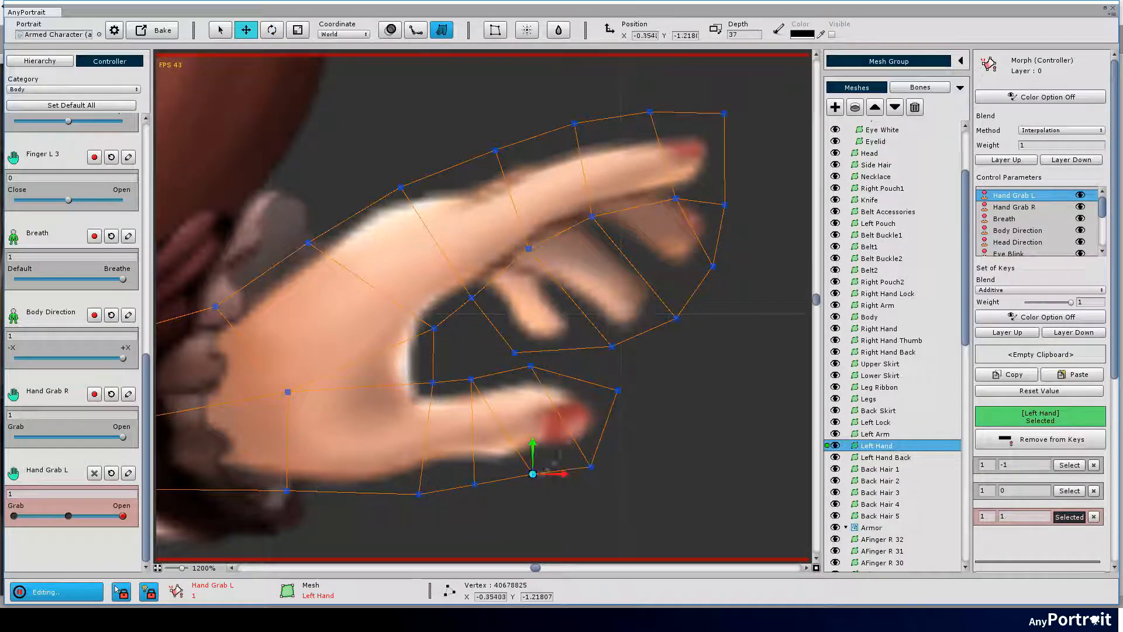
- Fine-tune the lower finger vertices and thumb area of the Left Hand at Hand Grab L 1, and check the morph
left_click_drag(515, 352, 521, 343)
left_click_drag(612, 346, 617, 339)
left_click_drag(676, 318, 680, 312)
left_click_drag(713, 266, 714, 261)
left_click_drag(724, 205, 729, 198)
mouse_move(123, 515)
left_mouse_down()
mouse_move(88, 515)
mouse_move(123, 515)
left_mouse_up()
left_click_drag(444, 327, 511, 280)
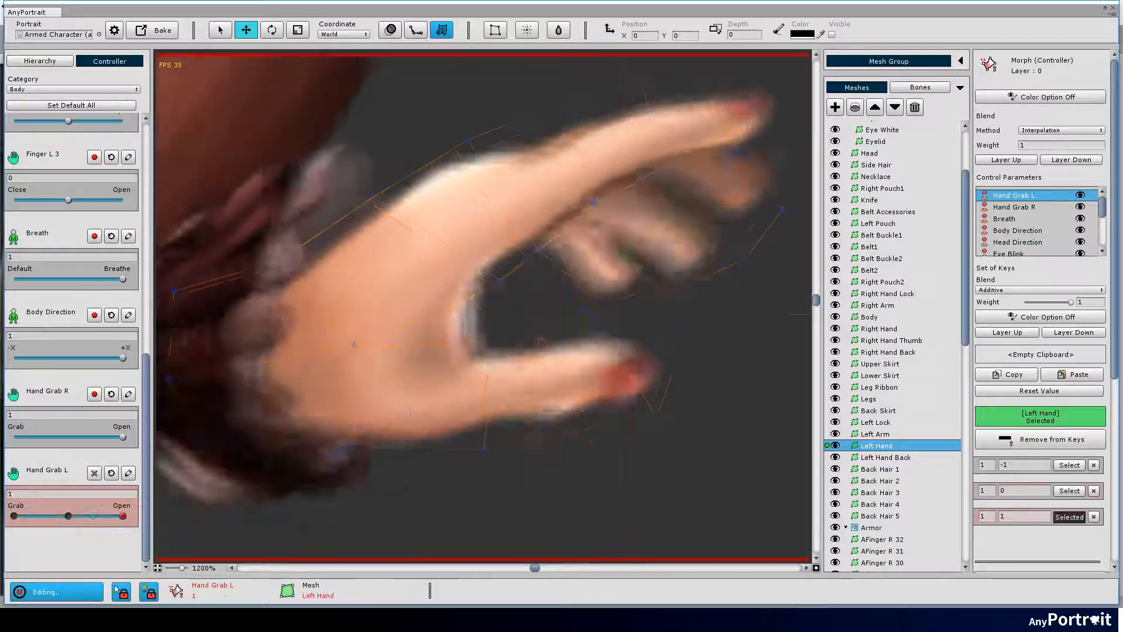
left_click(686, 348)
left_click_drag(500, 338, 497, 336)
- Set Hand Grab L to -1 and curl the Left Hand's fingers downward by moving and rotating the fingertip vertices
left_click_drag(122, 515, 14, 515)
left_click_drag(445, 292, 371, 296)
left_click_drag(718, 129, 718, 142)
left_click_drag(588, 25, 590, 25)
left_click_drag(718, 126, 718, 146)
left_click_drag(650, 133, 649, 140)
mouse_move(746, 135)
left_mouse_down()
mouse_move(591, 321)
mouse_move(745, 156)
mouse_move(691, 245)
left_mouse_up()
key("e")
key("w")
left_click_drag(736, 186, 702, 239)
- Rotate and move the Left Hand's thumb vertices inward at Hand Grab L -1
left_click(527, 30)
left_click(575, 325, "shift")
key("e")
key("w")
left_click_drag(545, 354, 518, 362)
- Refine the Left Hand's knuckle, palm and finger outline at Hand Grab L -1 with soft-selection radius 14
key("x")
key("bracketleft")
left_click_drag(413, 448, 413, 455)
left_click_drag(426, 337, 423, 344)
left_click_drag(624, 308, 606, 303)
left_click_drag(676, 268, 677, 276)
left_click_drag(587, 125, 592, 133)
left_click_drag(506, 121, 513, 129)
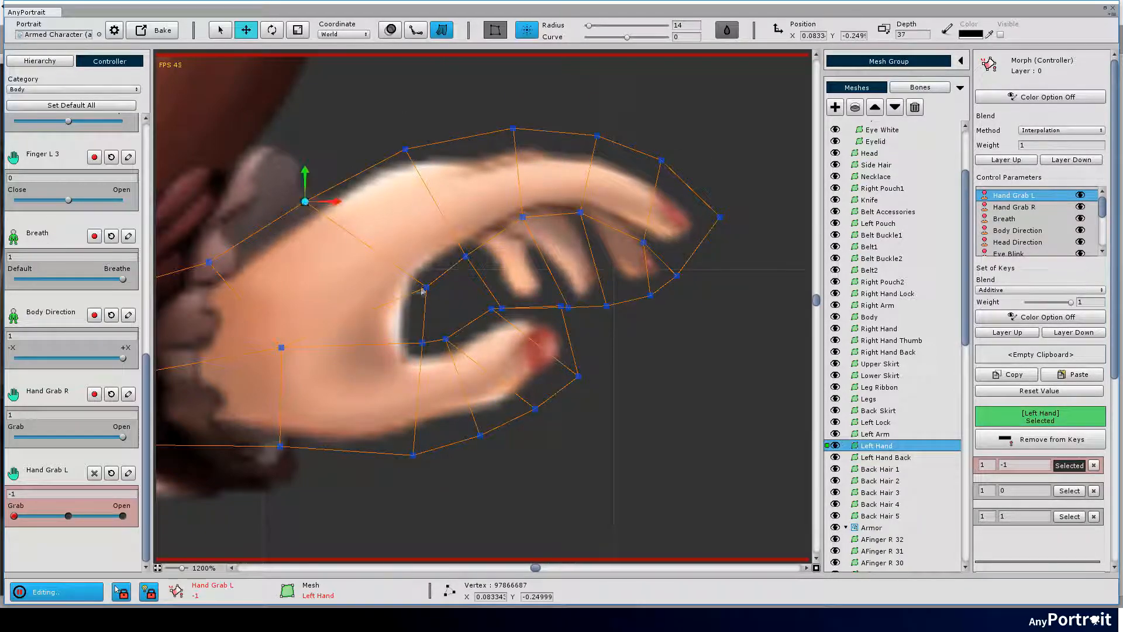
left_click_drag(425, 288, 420, 286)
left_click_drag(581, 214, 581, 218)
left_click_drag(643, 244, 644, 250)
left_click_drag(720, 218, 719, 221)
- Turn off soft selection and nudge the individual vertices below the Left Hand's fingers inward at Hand Grab L -1
key("x")
left_click_drag(501, 309, 482, 306)
left_click_drag(568, 307, 550, 310)
left_click_drag(606, 307, 596, 312)
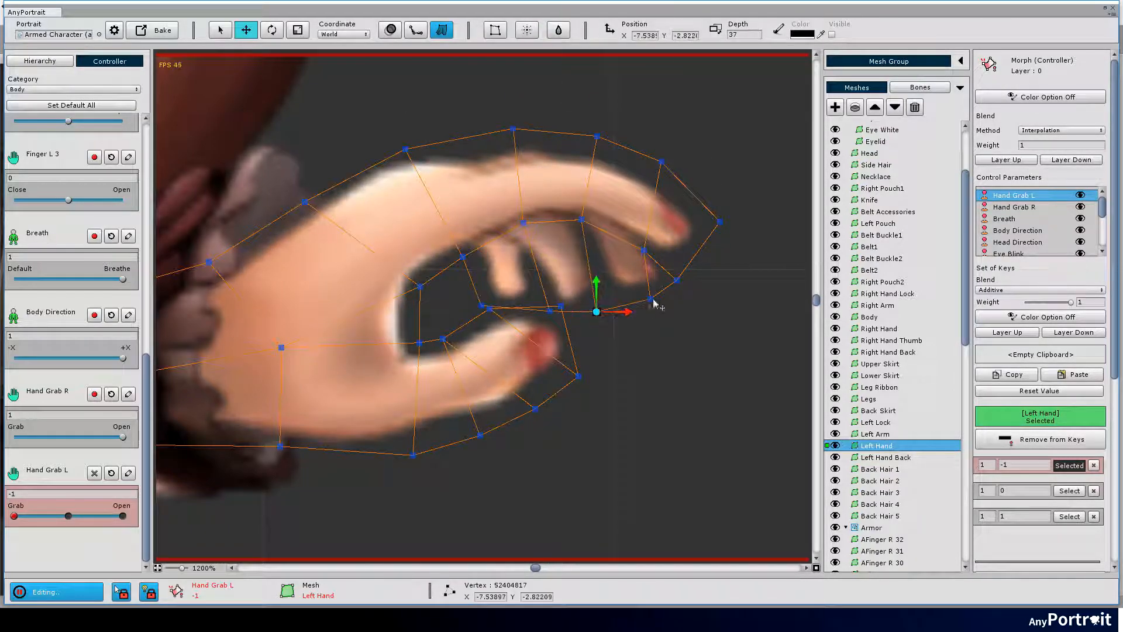
- Preview the Hand Grab L morph between Grab and Open on the whole character, then return it to 0
left_click_drag(14, 516, 41, 517)
scroll(438, 455, "down", 10)
scroll(401, 434, "down", 4)
left_click_drag(401, 434, 608, 325)
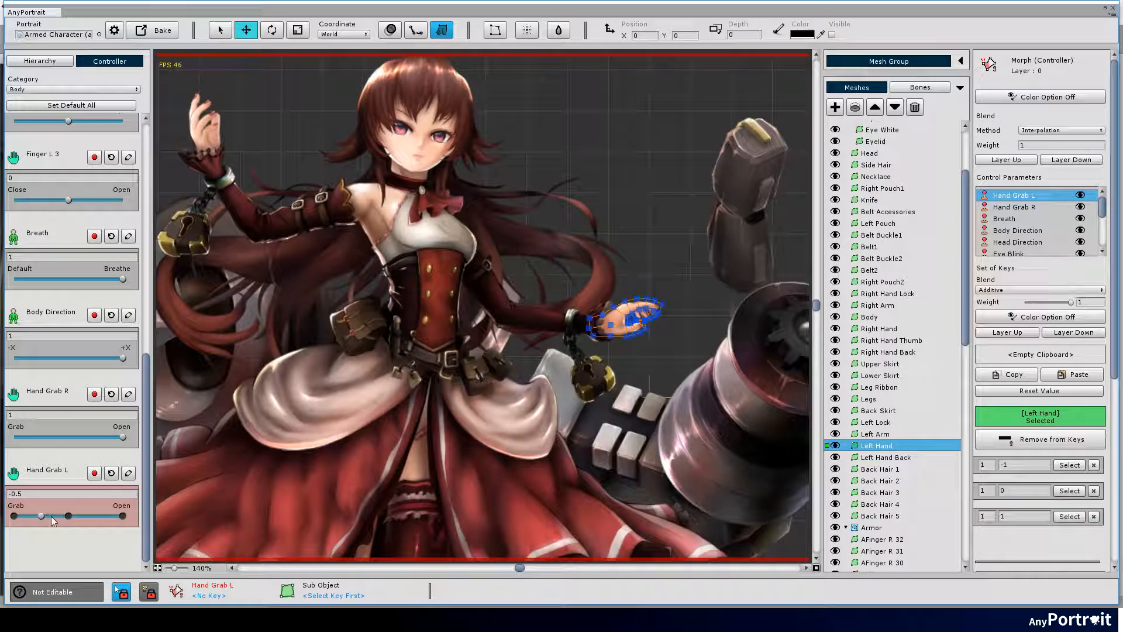
left_click_drag(42, 517, 103, 517)
key("a")
- End morph editing, show only the Face control parameters, and select the Eye Iris mesh
left_click(73, 89)
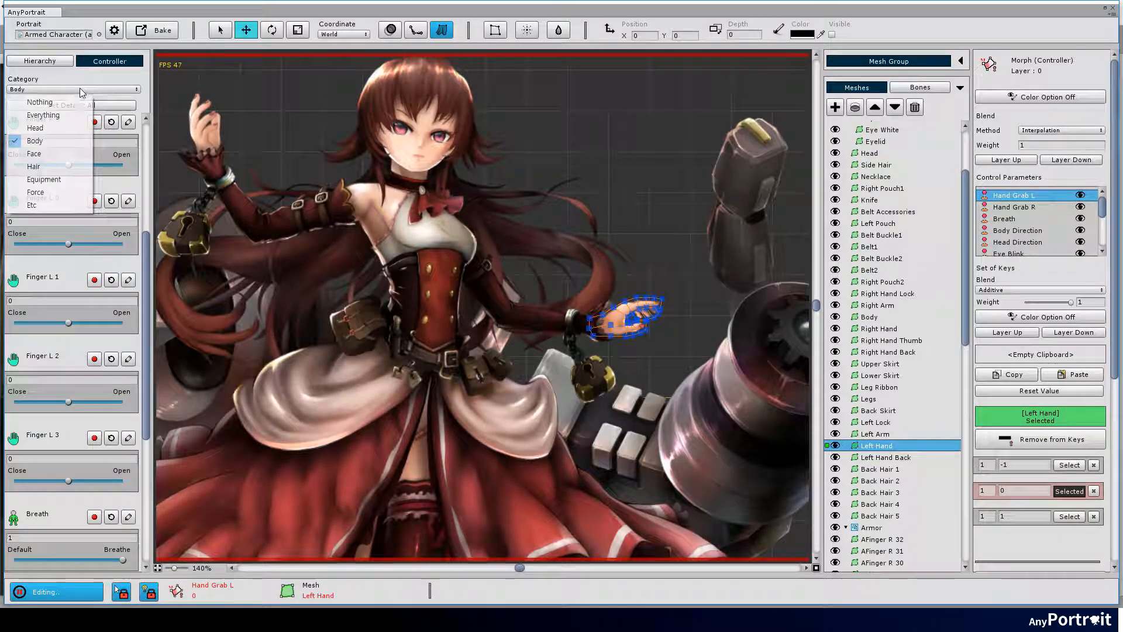
left_click(26, 112)
scroll(72, 351, "up", 10)
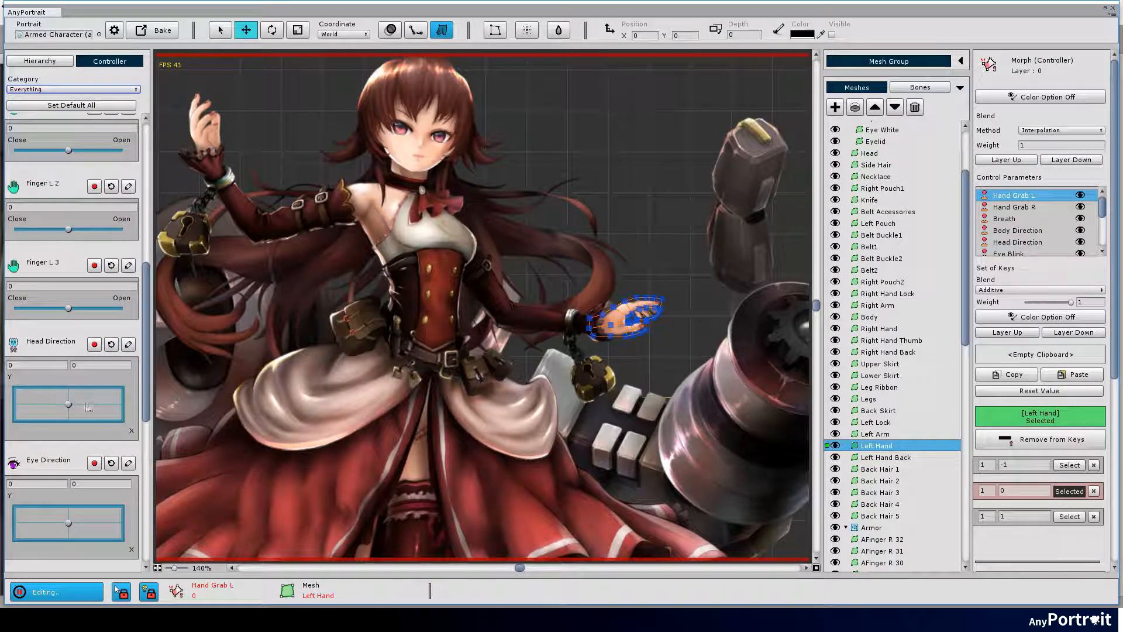
key("a")
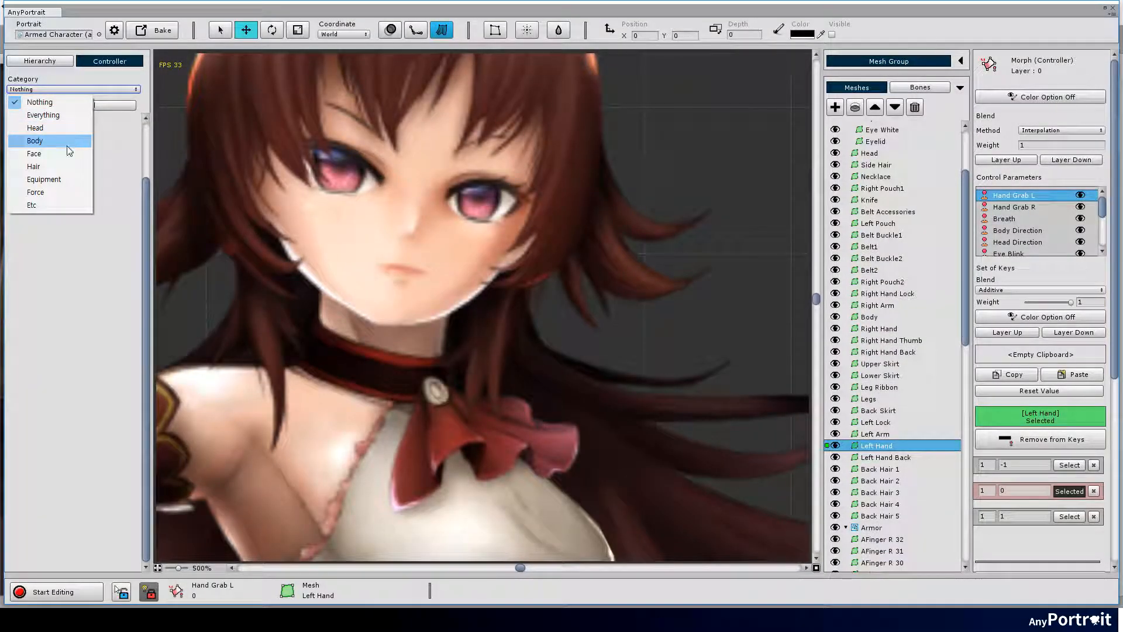
left_click(29, 137)
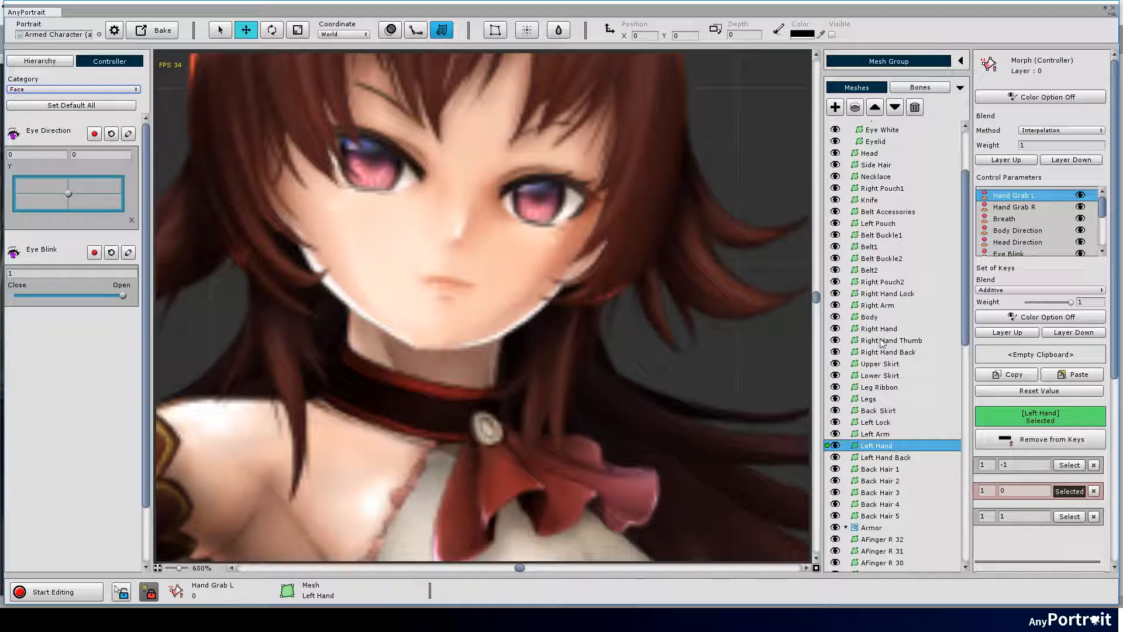
scroll(886, 355, "up", 3)
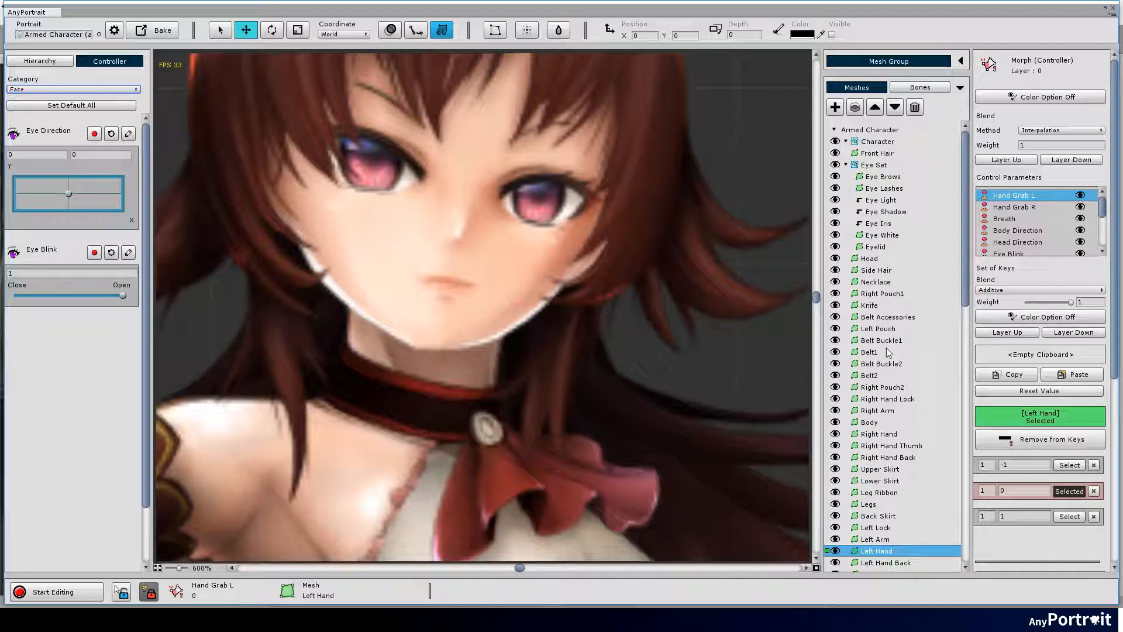
left_click(875, 247)
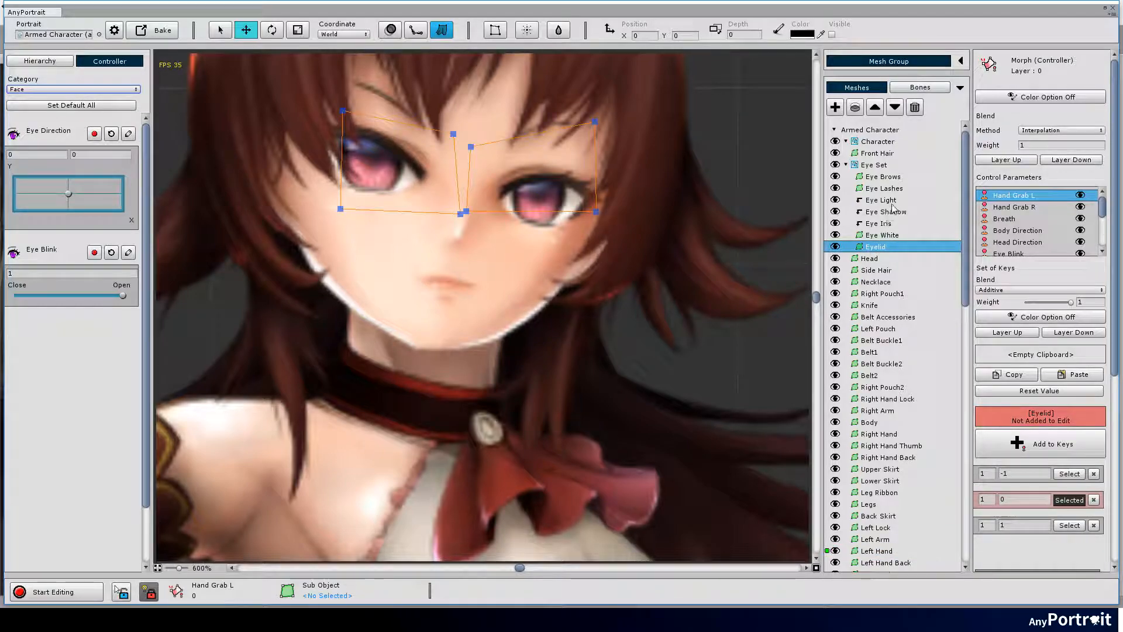
left_click(878, 223)
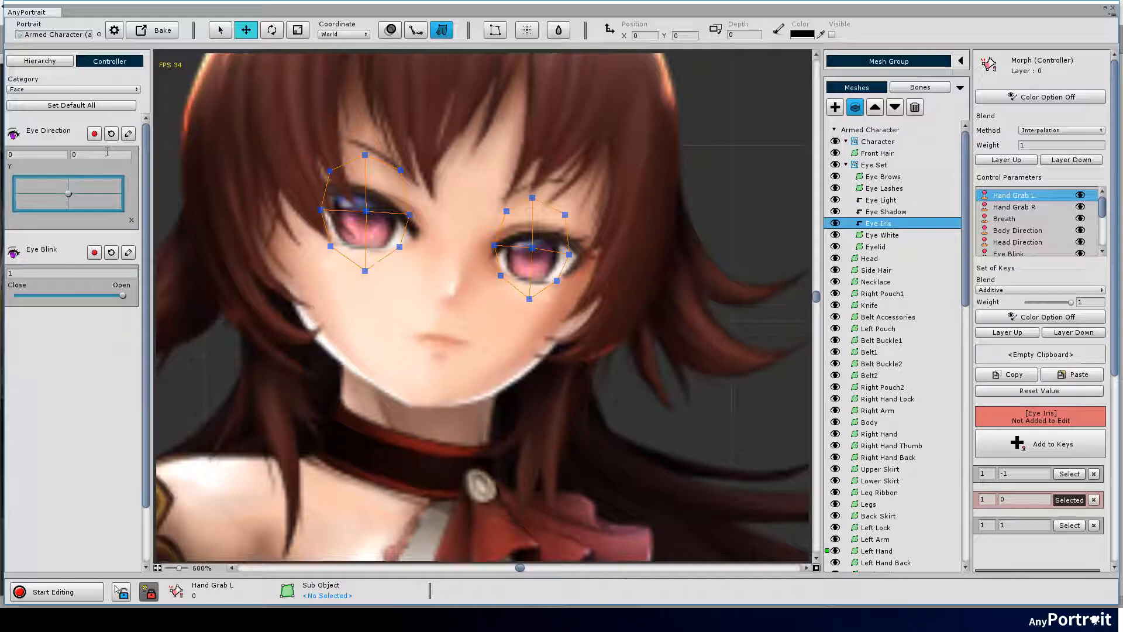
- Register Eye Iris to Eye Direction with keys at the centre and the four axis ends, and start editing
left_click(95, 134)
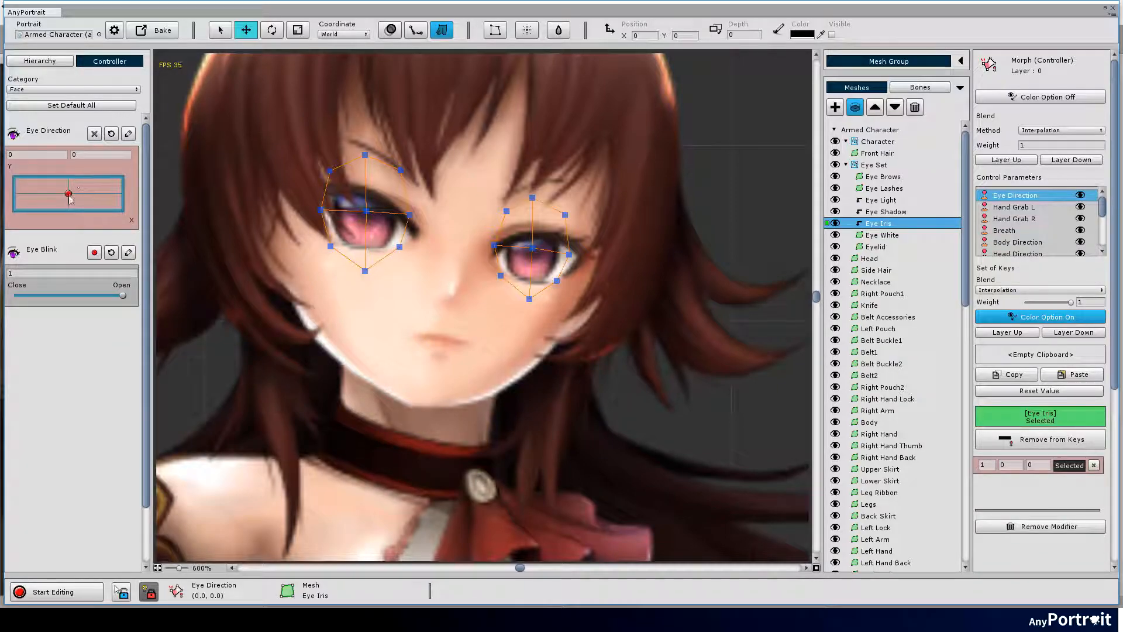
left_click(94, 134)
left_click(94, 134)
left_click_drag(122, 193, 67, 176)
key("a")
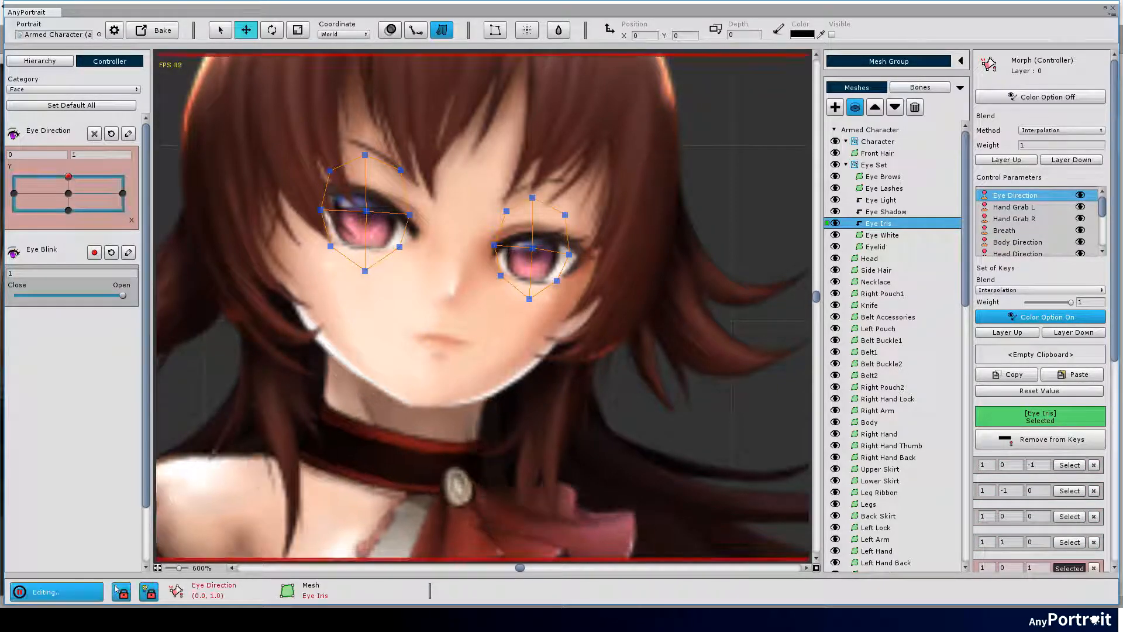
- Move both irises up at Eye Direction (0, 1) and down at (0, -1)
left_click_drag(451, 246, 452, 290)
left_click_drag(306, 176, 640, 424)
left_click_drag(452, 272, 453, 262)
left_click_drag(74, 188, 68, 210)
left_click_drag(452, 271, 451, 289)
- Shift each iris toward the +X side at Eye Direction (1, 0)
left_click_drag(72, 209, 122, 193)
left_click_drag(306, 182, 439, 345)
left_click_drag(368, 253, 386, 260)
left_click_drag(481, 233, 605, 374)
left_click_drag(536, 291, 556, 300)
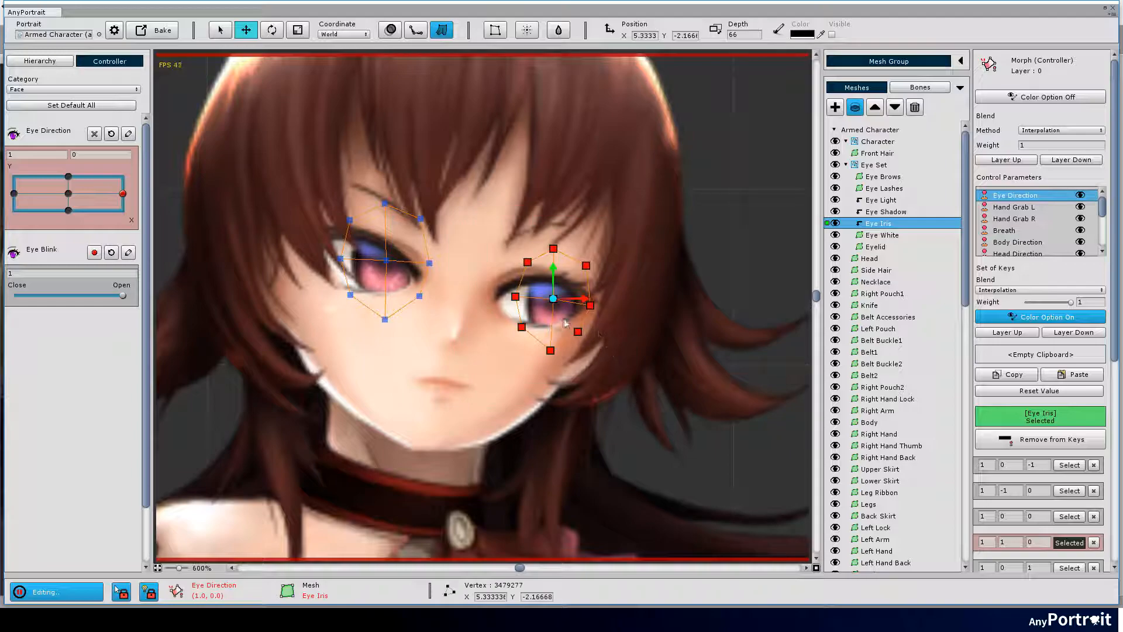
- Hide Front Hair and shift each iris toward the -X side at Eye Direction (-1, 0)
left_click_drag(121, 194, 14, 193)
left_click_drag(292, 166, 476, 380)
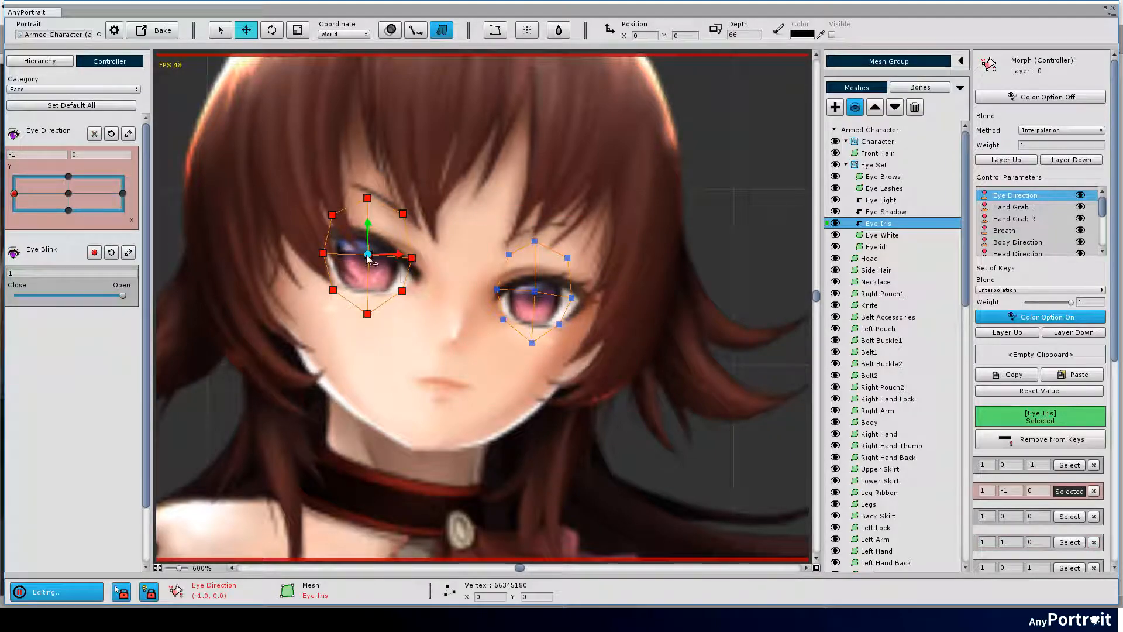
left_click(835, 153)
left_click_drag(368, 255, 351, 252)
left_click_drag(481, 233, 602, 371)
left_click_drag(534, 291, 522, 288)
- Copy the Eye Iris pose from Eye Direction (1, 0) into new keys at (1, 1) and (1, -1)
left_click_drag(87, 205, 133, 196)
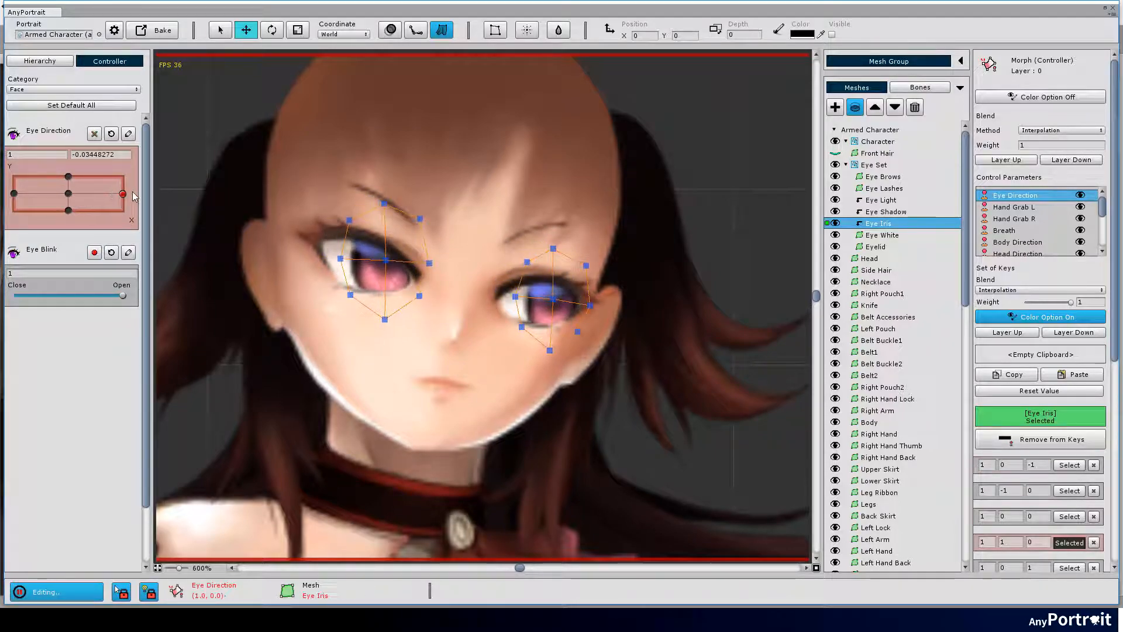
left_click(1019, 374)
left_click_drag(132, 188, 135, 169)
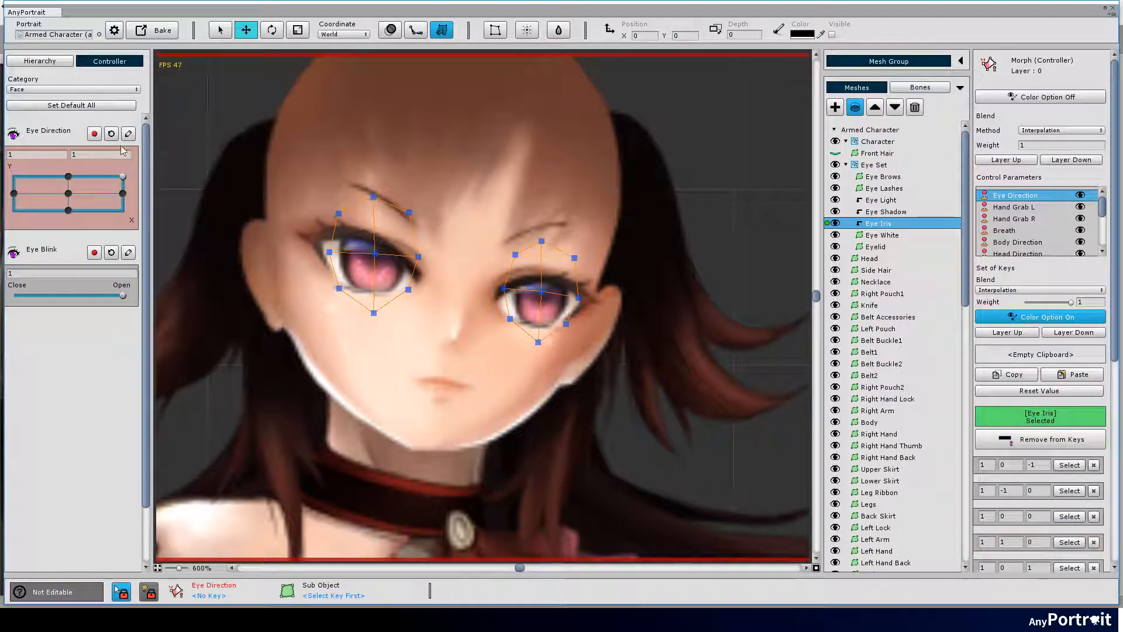
left_click(93, 135)
left_click(1072, 374)
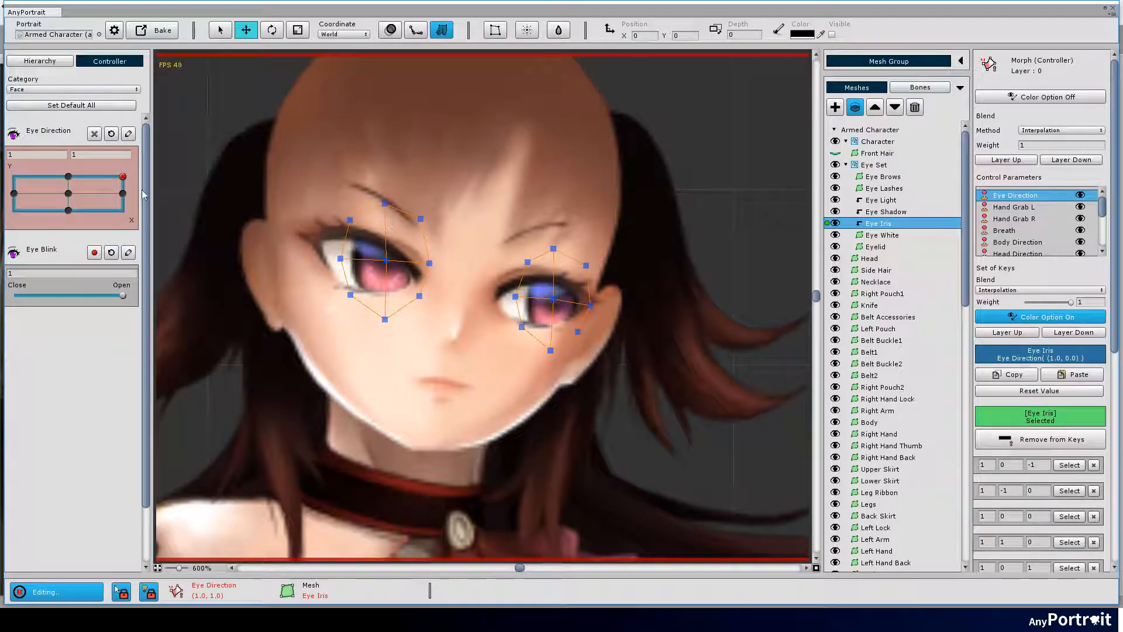
left_click(123, 210)
left_click(101, 133)
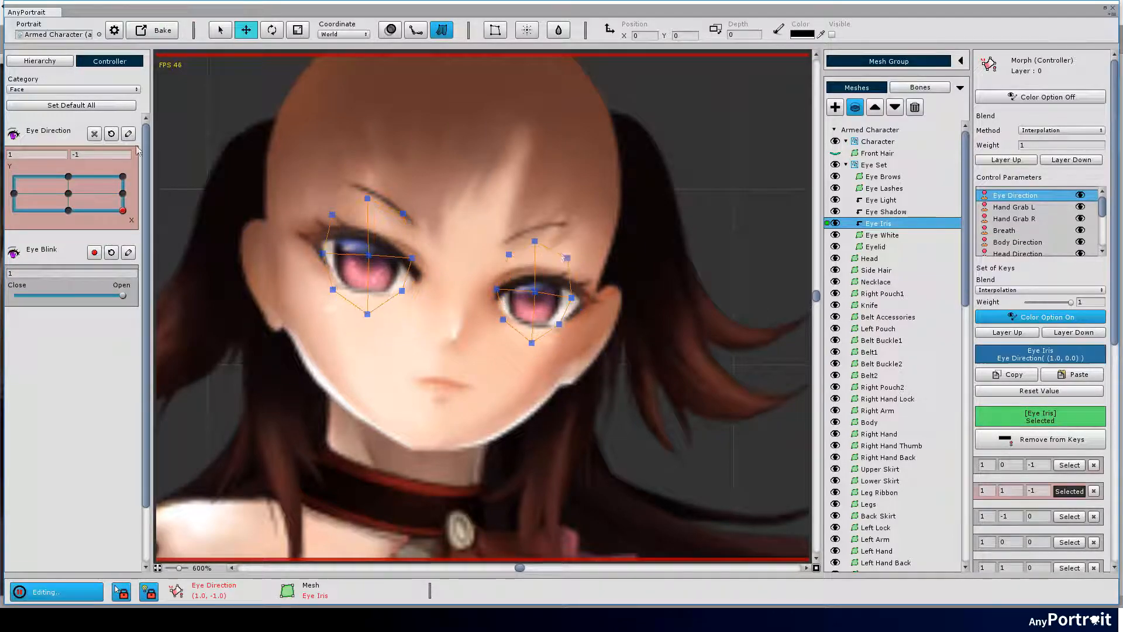
left_click(1096, 375)
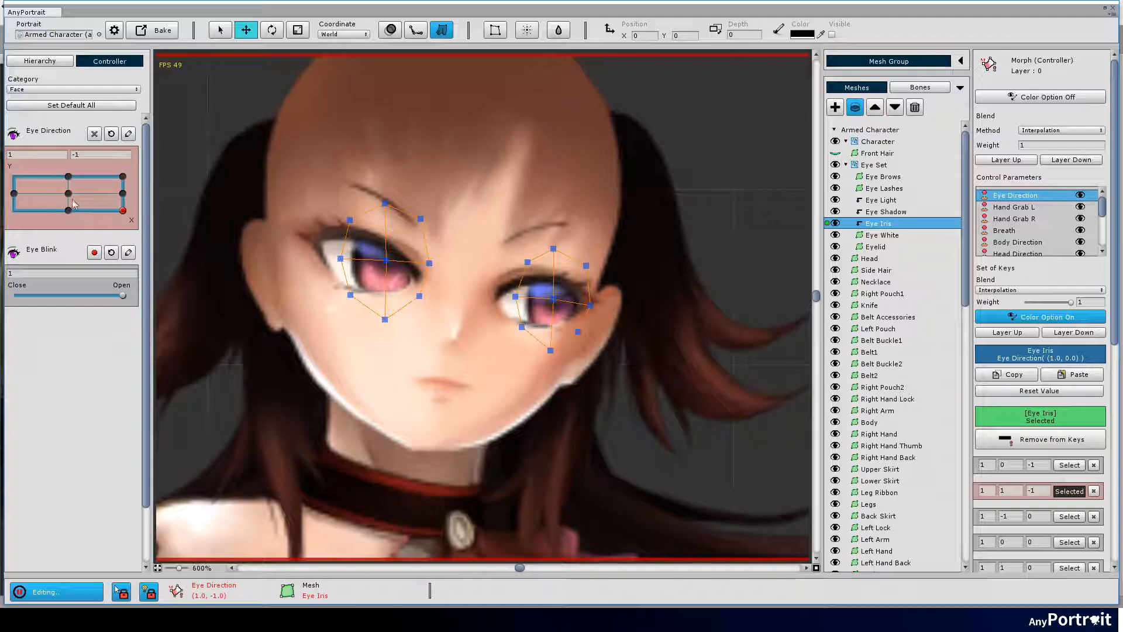
- Copy the Eye Iris pose from Eye Direction (-1, 0) into new keys at (-1, 1) and (-1, -1)
left_click(14, 193)
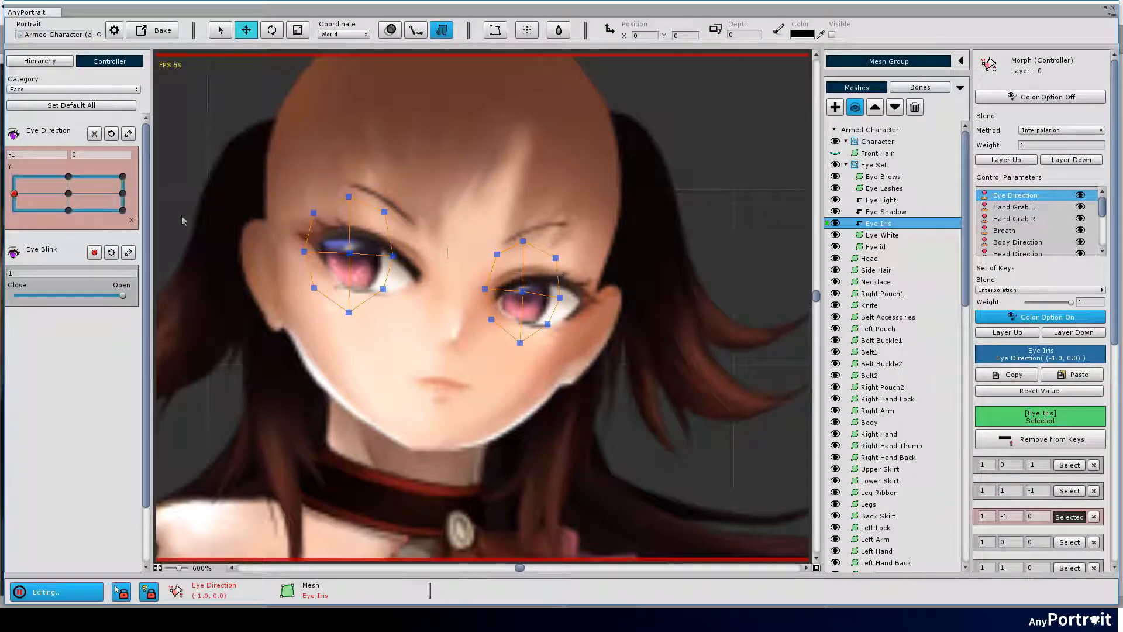
left_click(14, 176)
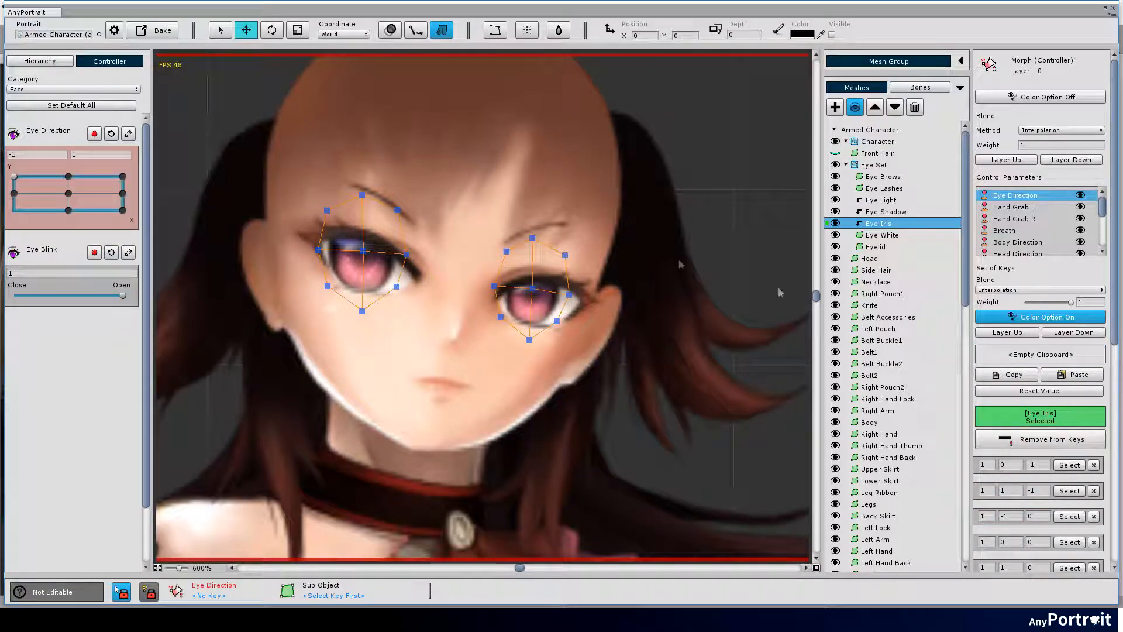
left_click(94, 133)
left_click(1079, 374)
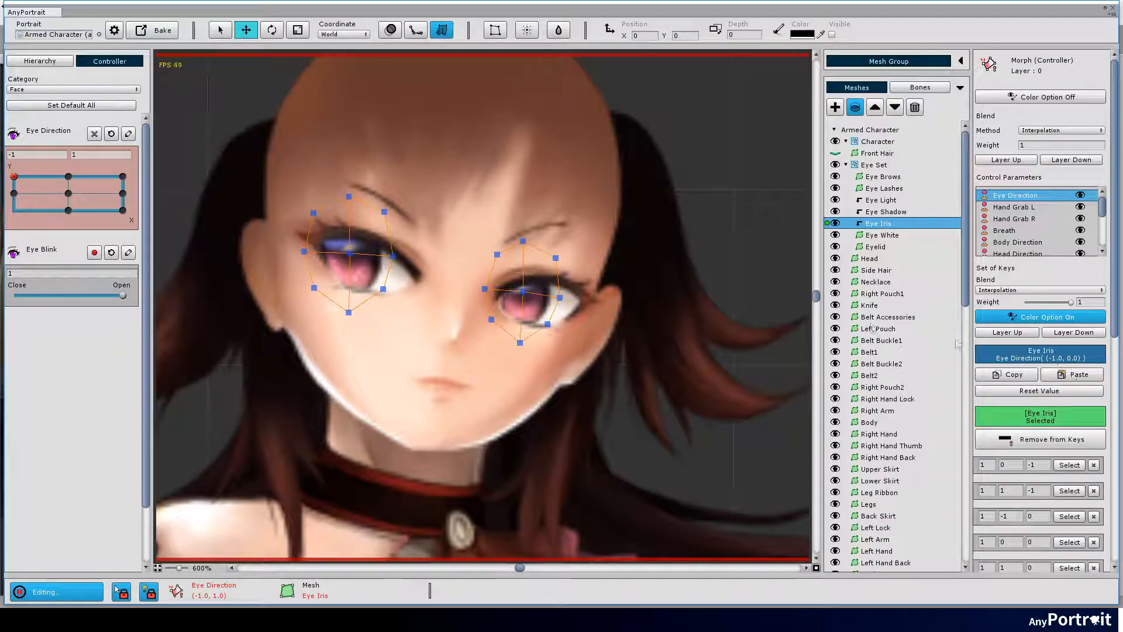
left_click(14, 210)
left_click(94, 133)
left_click(1079, 375)
- Record an onion skin of Eye Direction (0, 1) and show only the Eye Iris and Eye White meshes
left_click(69, 176)
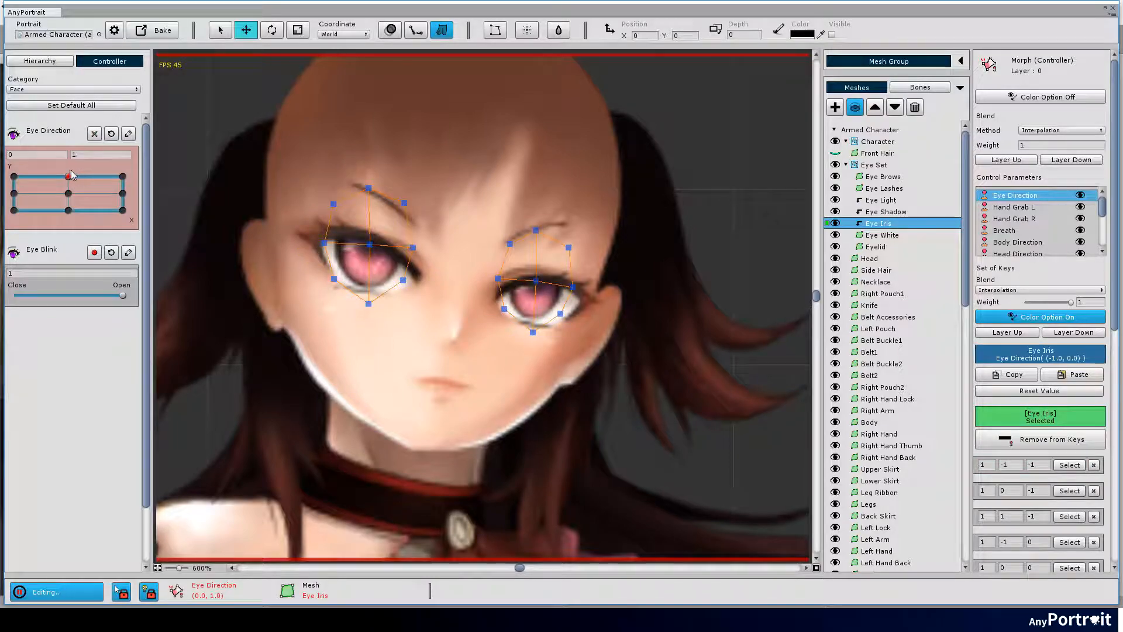
left_click(391, 31)
left_click(415, 32)
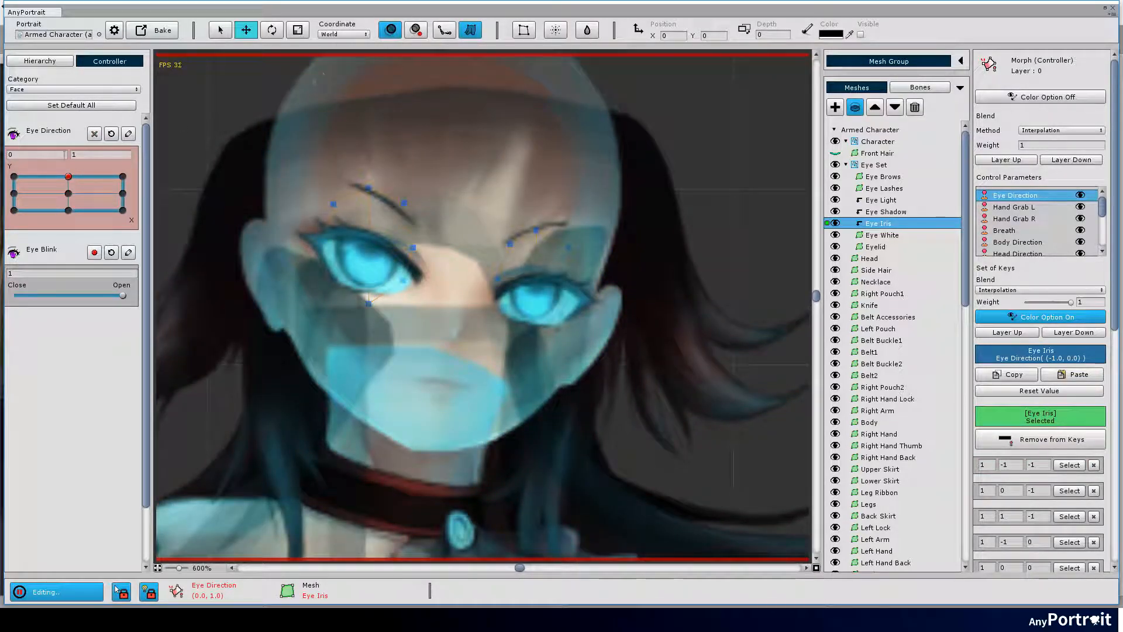
left_click_drag(91, 184, 191, 164)
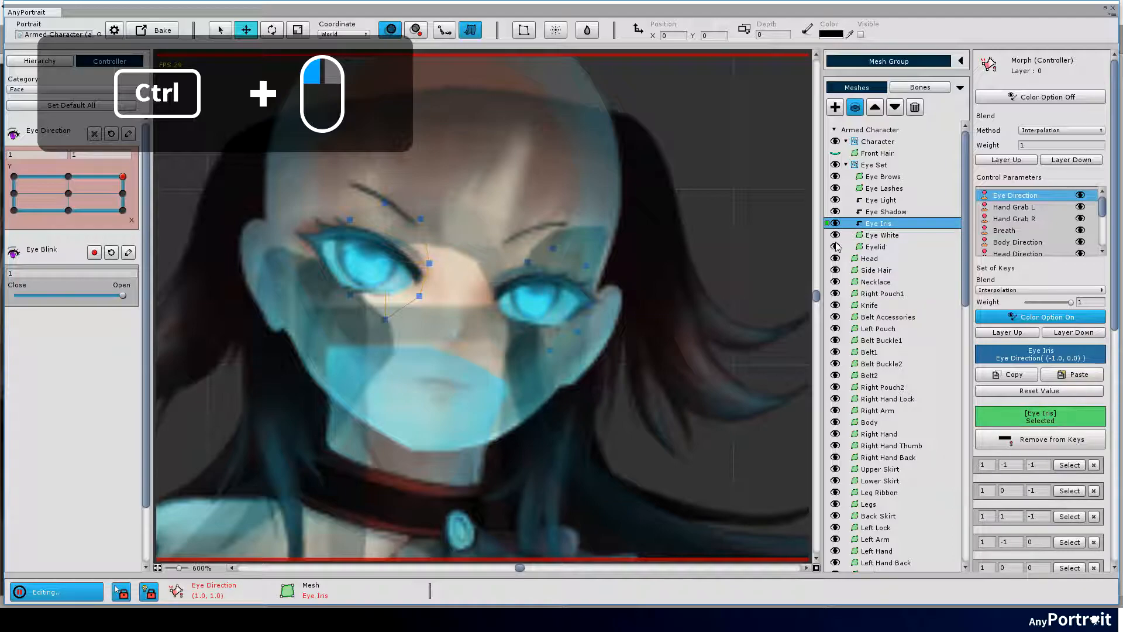
left_click(835, 224, "ctrl")
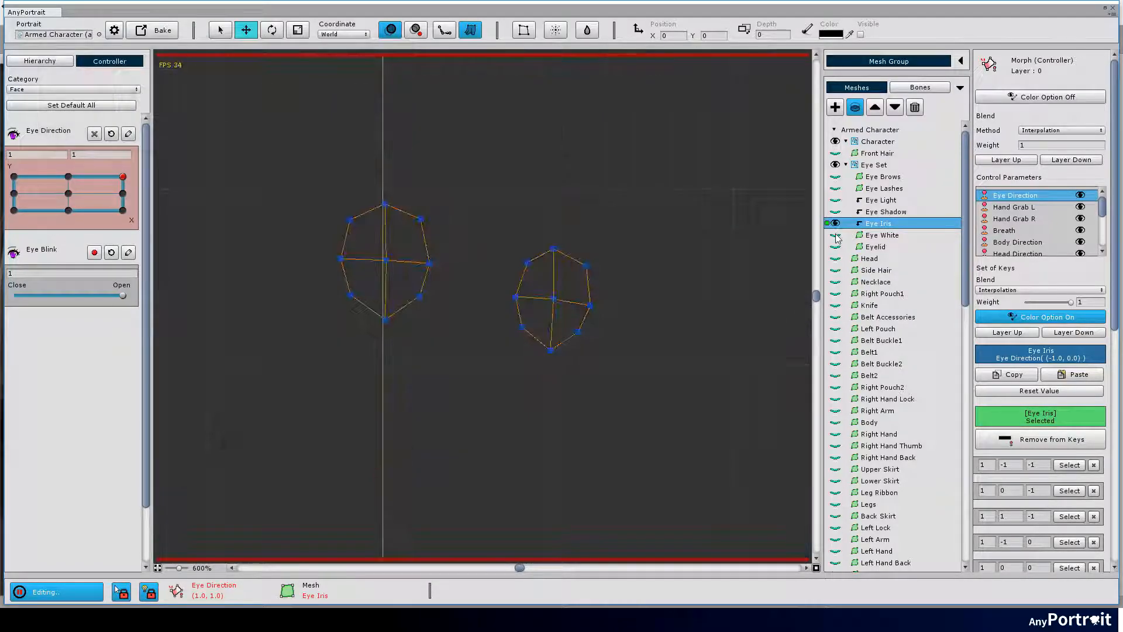
left_click(69, 189)
left_click_drag(69, 189, 140, 179)
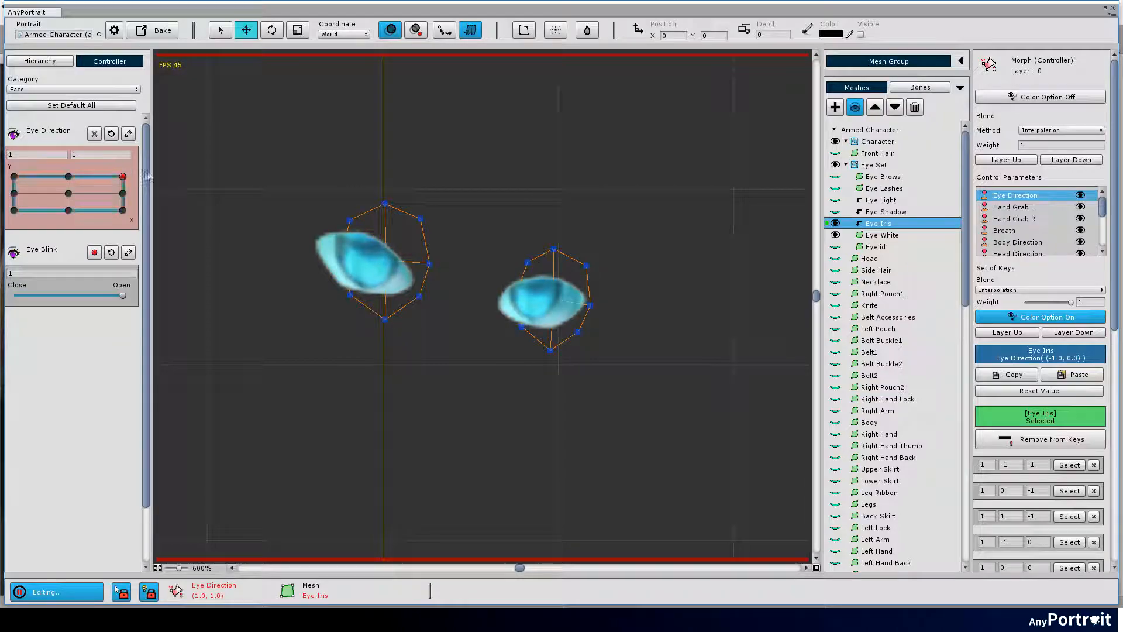
- Raise each iris at Eye Direction (1, 1) to match the height in the onion skin
left_click_drag(316, 178, 434, 358)
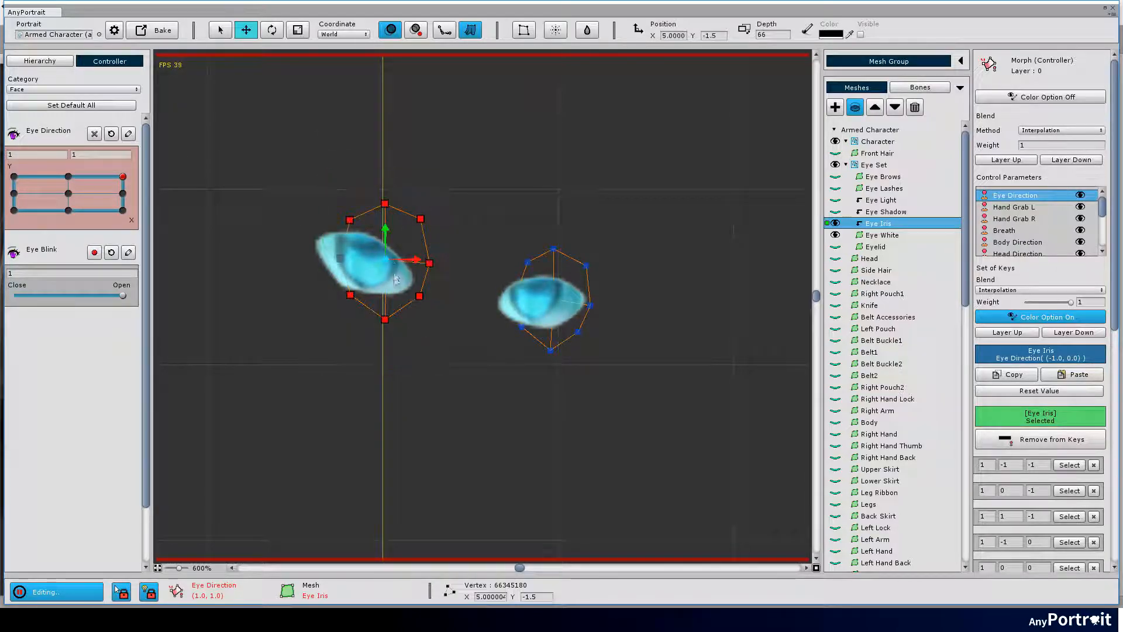
left_click_drag(385, 261, 388, 248)
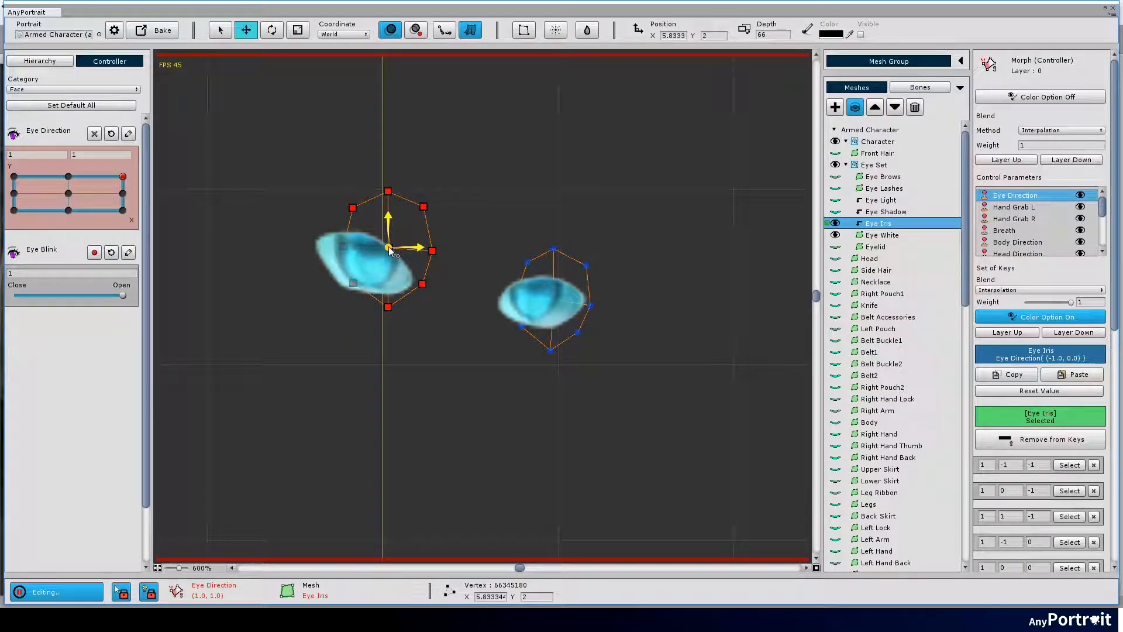
left_click_drag(476, 226, 620, 374)
left_click_drag(555, 300, 554, 283)
- Raise each iris at Eye Direction (-1, 1) using the onion skin as reference
left_click_drag(122, 177, 138, 241)
left_click(69, 214)
left_click(14, 177)
left_click_drag(271, 143, 415, 354)
left_click_drag(367, 255, 351, 241)
left_click_drag(488, 197, 611, 400)
left_click_drag(523, 292, 523, 281)
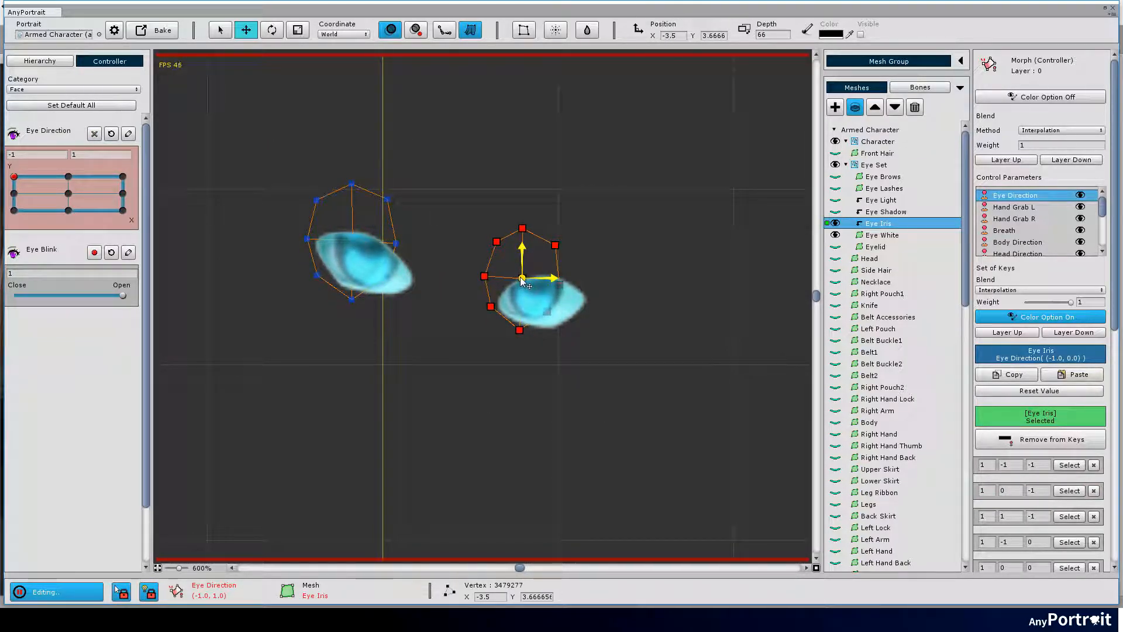
- Record the onion skin at Eye Direction (0, -1) and lower the irises at (1, -1) to match it
left_click_drag(23, 183, 76, 217)
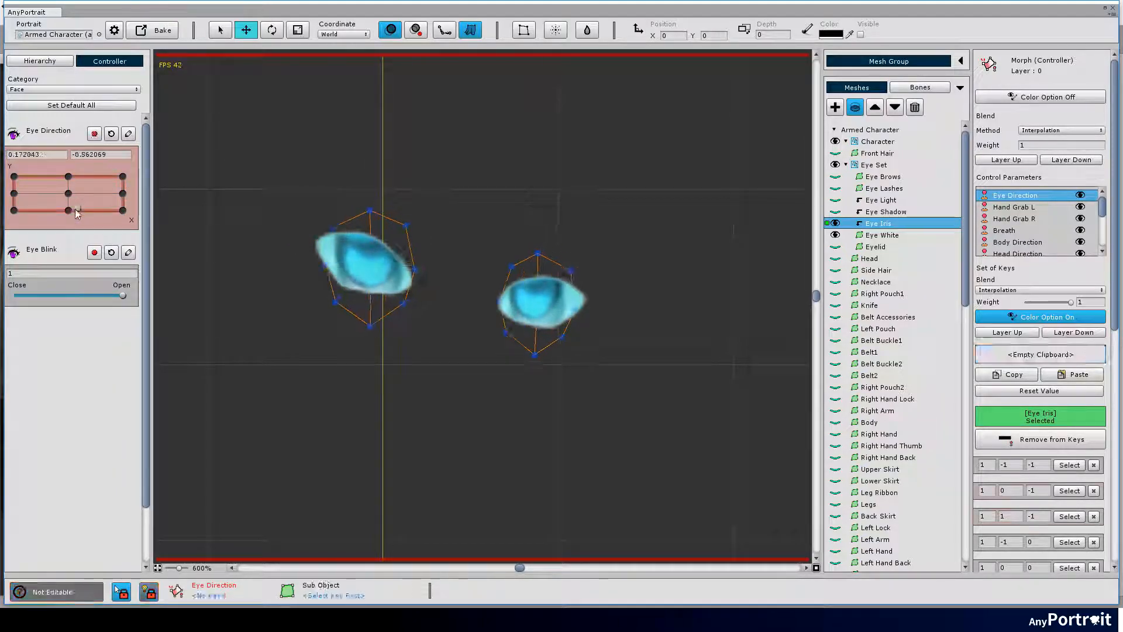
left_click(418, 33)
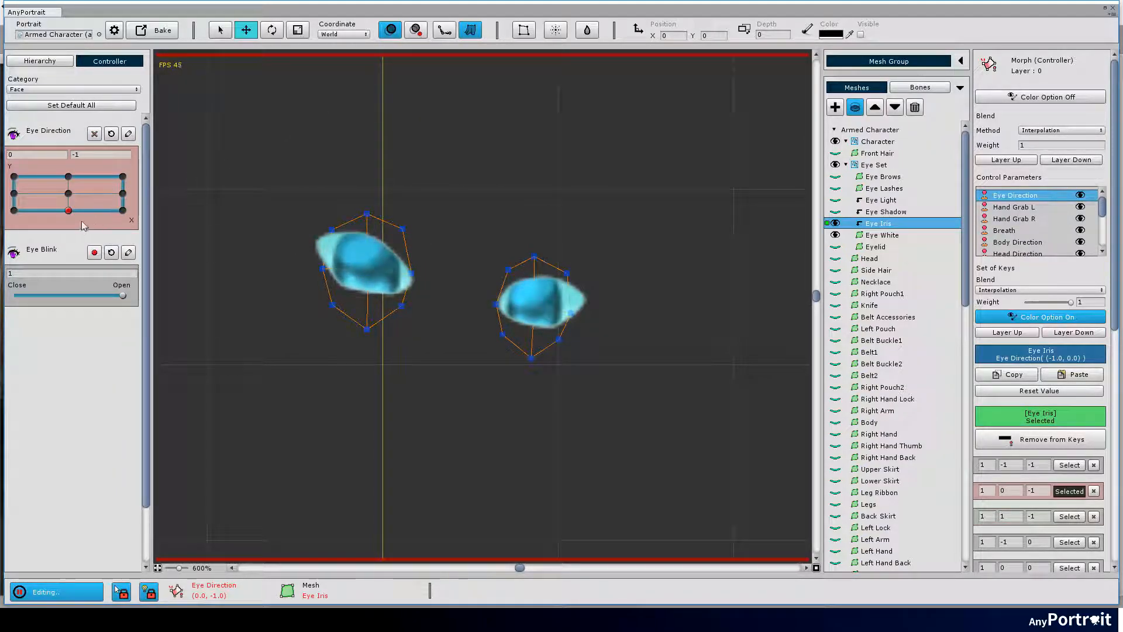
left_click_drag(83, 227, 147, 240)
left_click_drag(329, 165, 453, 362)
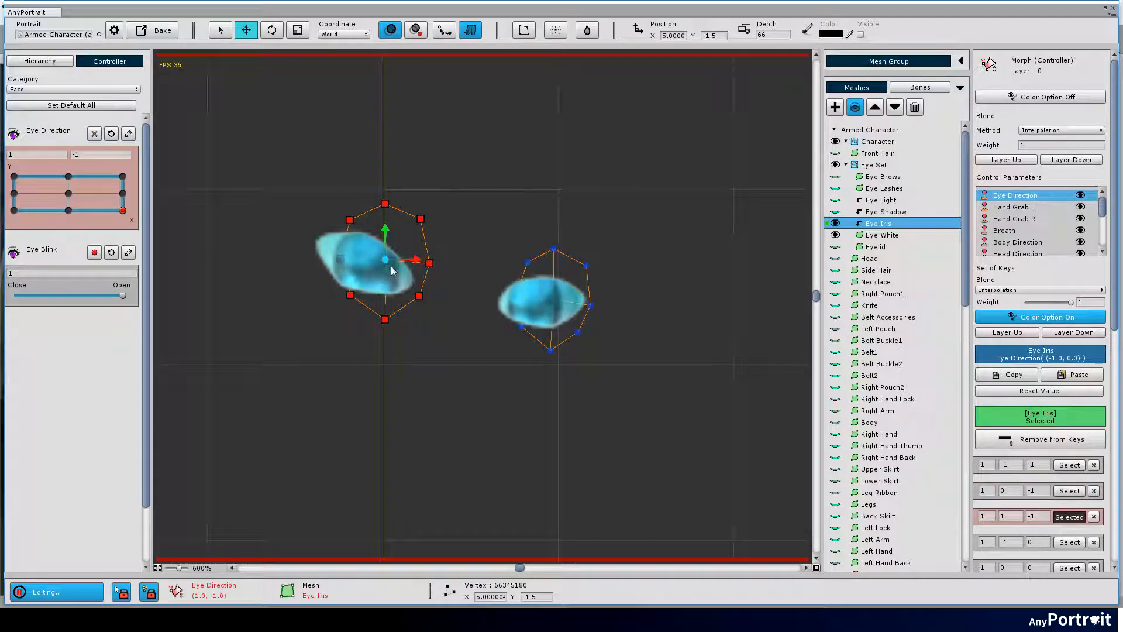
mouse_move(390, 266)
left_mouse_down()
mouse_move(388, 284)
mouse_move(389, 276)
left_mouse_up()
left_click_drag(487, 225, 612, 369)
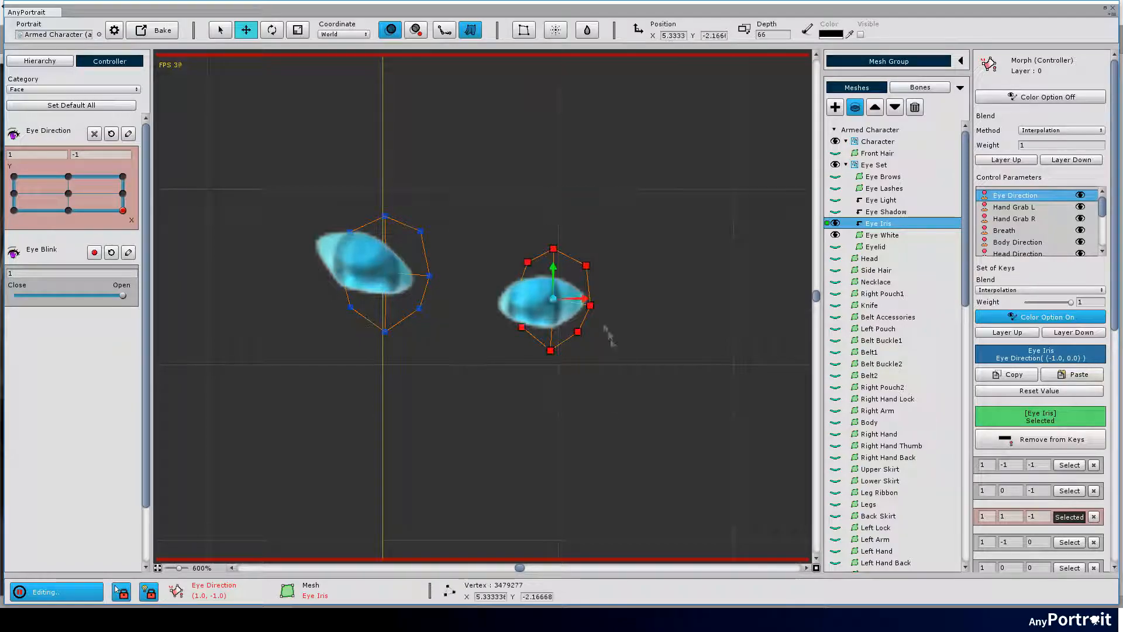
- Lower each iris at Eye Direction (-1, -1) to match the onion skin
left_click_drag(122, 209, 13, 213)
left_click_drag(420, 125, 201, 374)
left_click_drag(477, 176, 588, 375)
- Set the Eye Direction key set's blend to Additive with its color option off, and return the parameter to (0, 0)
left_click_drag(13, 209, 122, 202)
left_click(1007, 317)
left_click(1005, 290)
left_click(1000, 316)
left_click_drag(411, 295, 441, 305)
left_click_drag(63, 211, 68, 193)
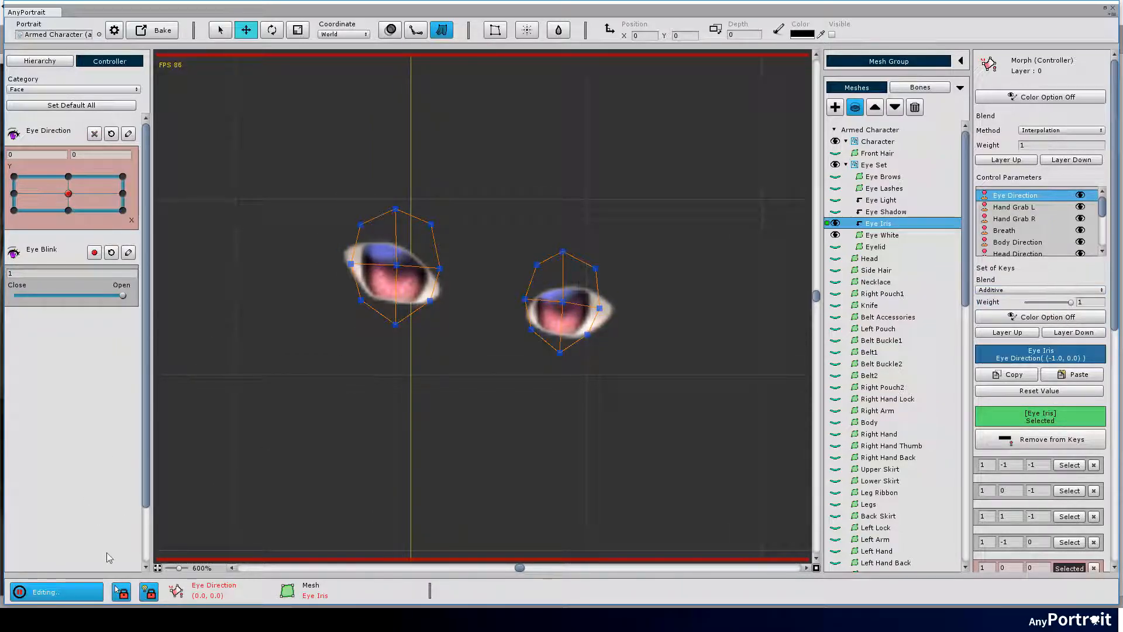
- End morph editing and preview the Eye Direction movement
left_click(82, 587)
scroll(409, 367, "down", 5)
key("s")
left_click_drag(65, 191, 75, 148)
mouse_move(115, 299)
left_mouse_down()
mouse_move(34, 296)
mouse_move(132, 310)
left_mouse_up()
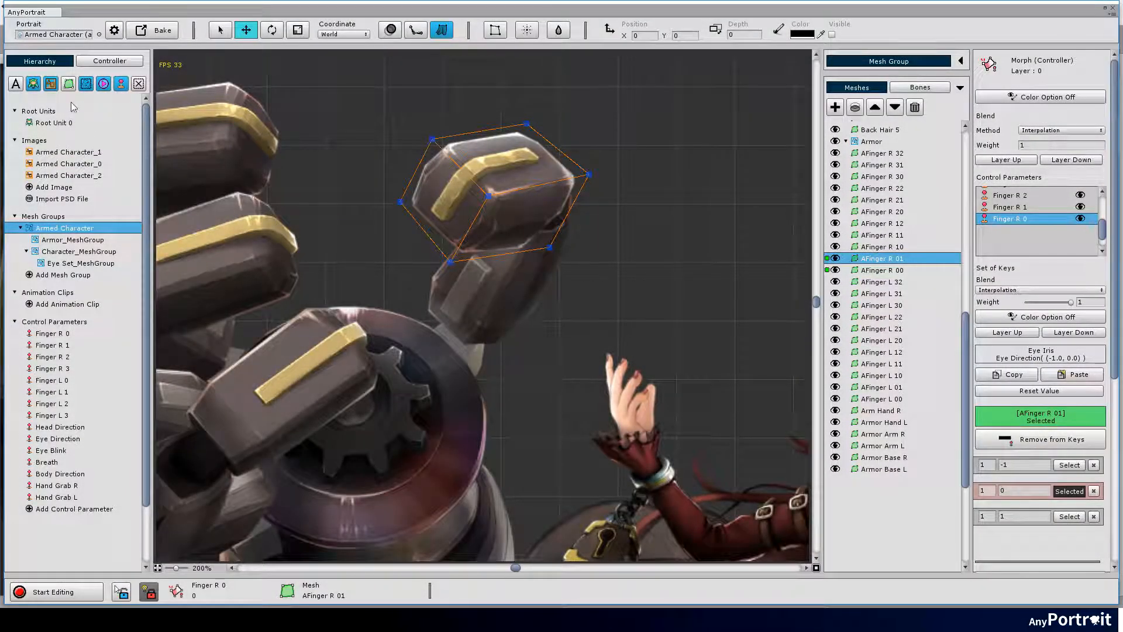
- Show the meshes in the hierarchy and open Armor Base R_Mesh
left_click(69, 83)
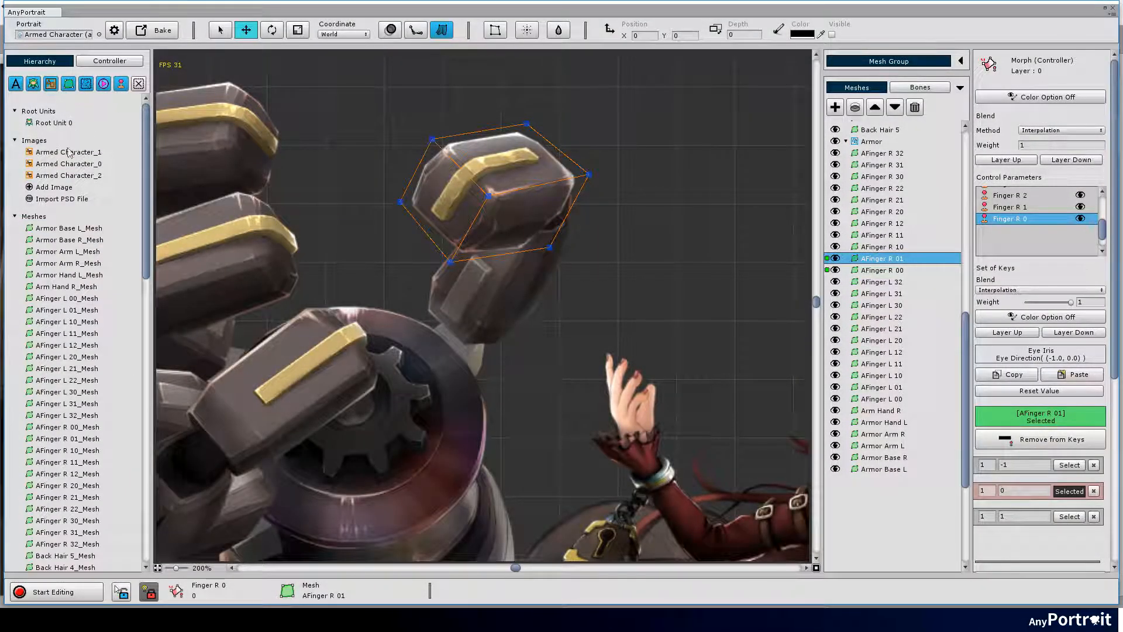
left_click(72, 233)
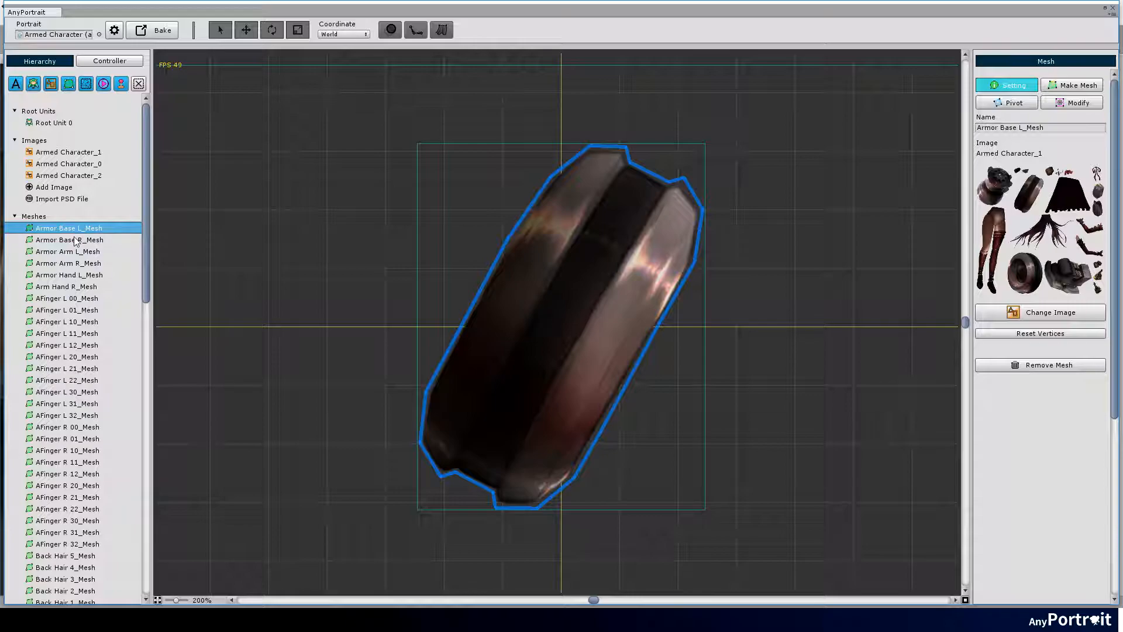
left_click(79, 240)
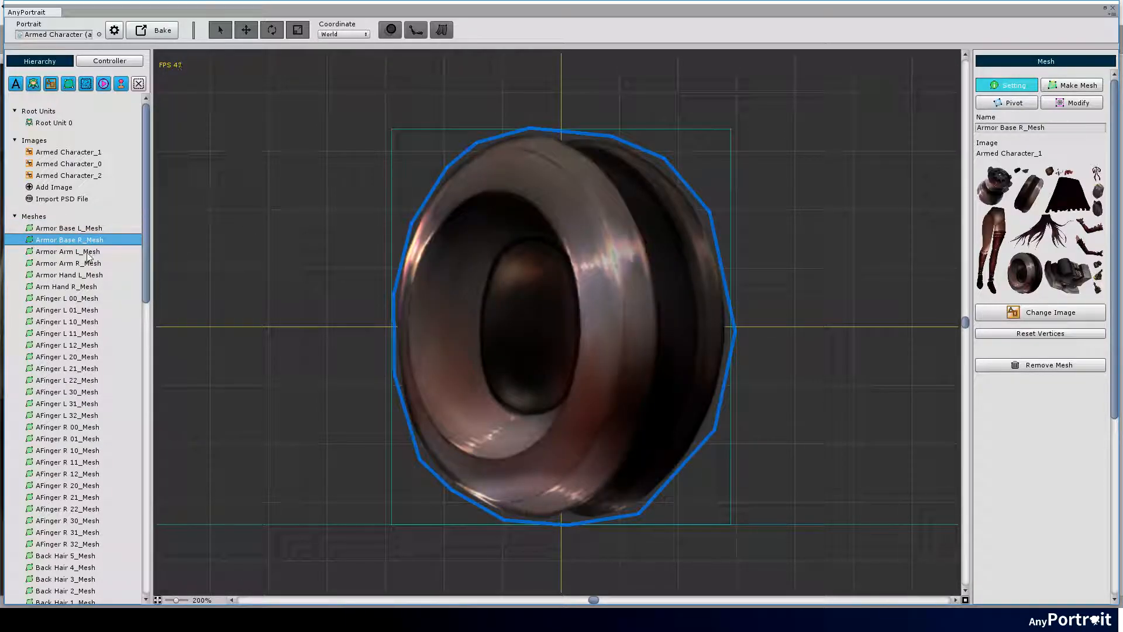
- Enable Z-Depth rendering while modifying Armor Base R_Mesh and select two adjacent vertices on its upper right rim
left_click(1076, 103)
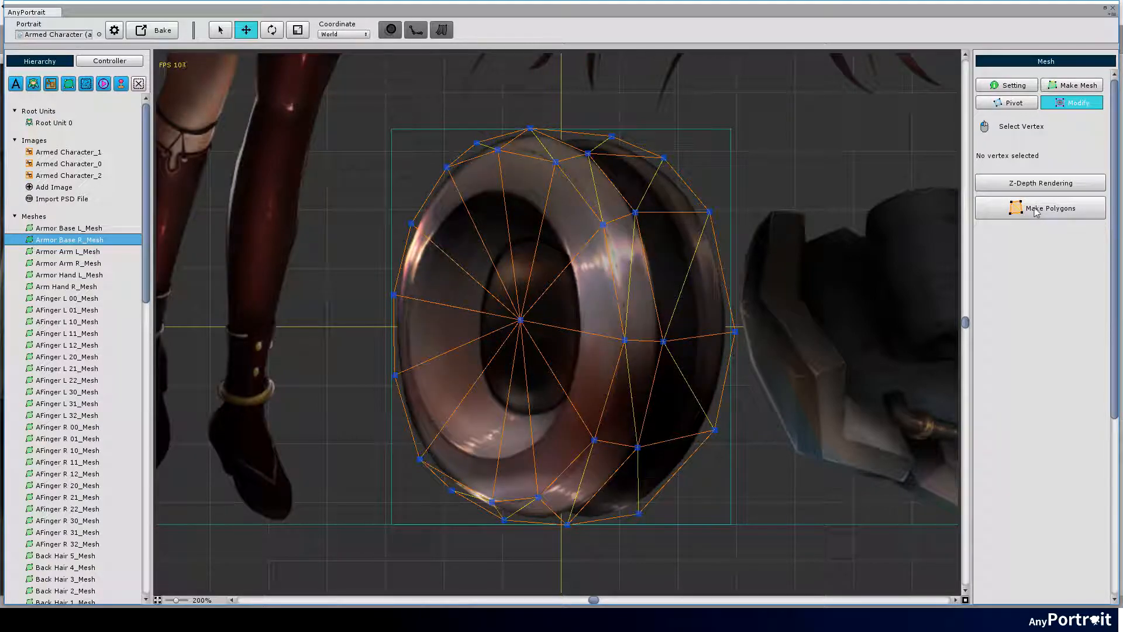
left_click(1049, 188)
left_click_drag(758, 214, 719, 186)
left_click(670, 184)
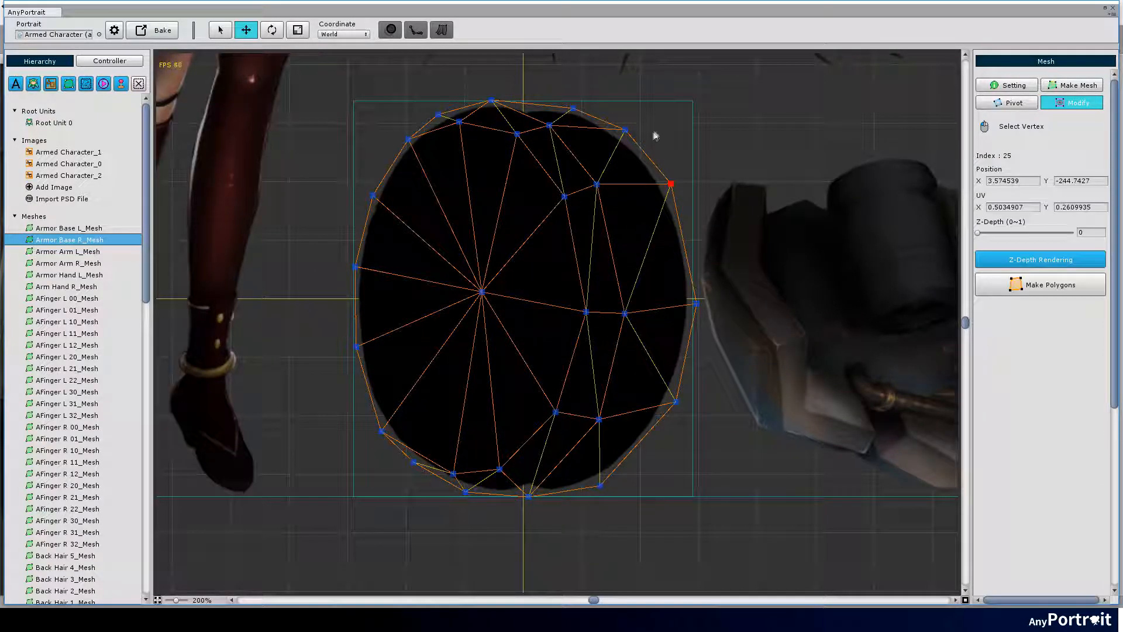
left_click(625, 130, "shift")
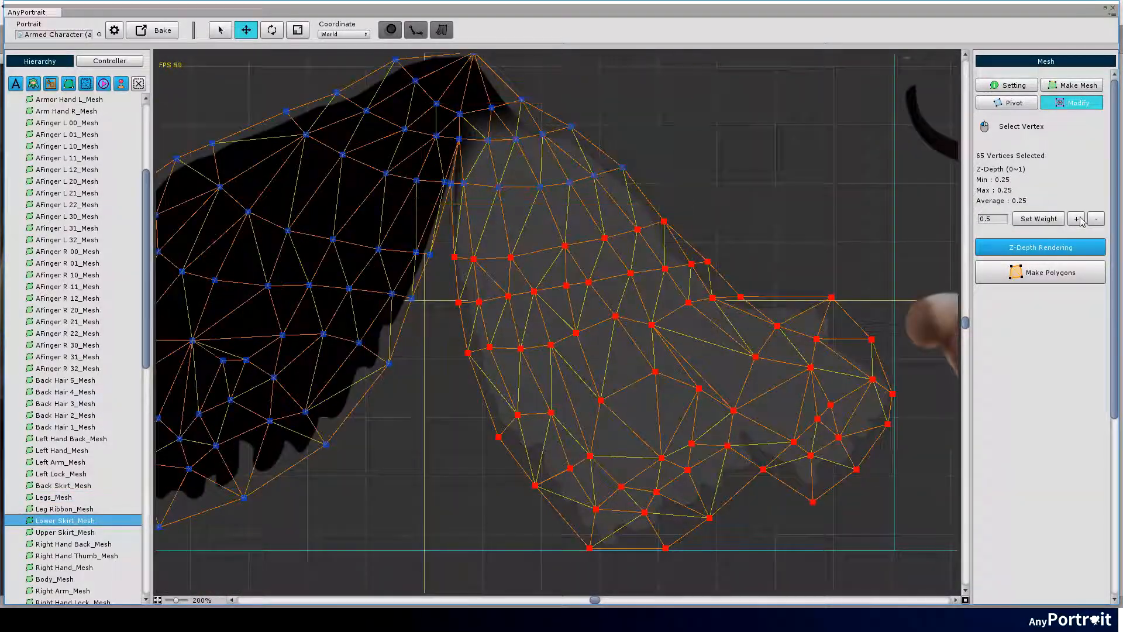
- Adjust the Z-Depth of Lower Skirt_Mesh's lower vertices, reducing it along the outer edge
left_click_drag(385, 270, 587, 318)
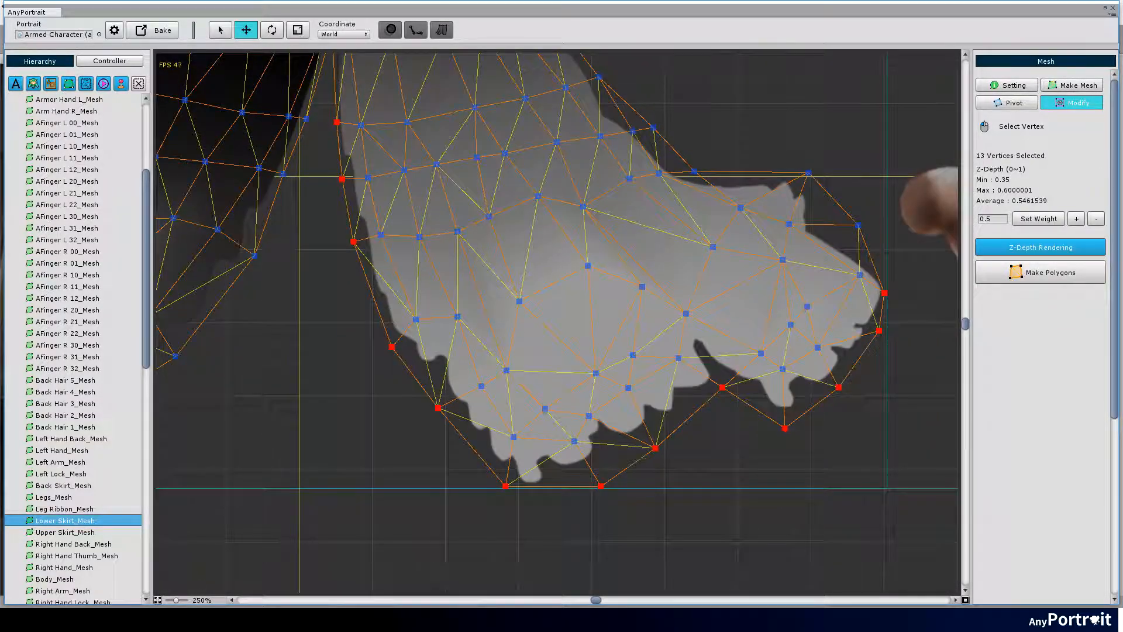
left_click(1069, 248)
left_click(1068, 248)
left_click(1068, 248)
left_click(1069, 248)
left_click(1096, 220)
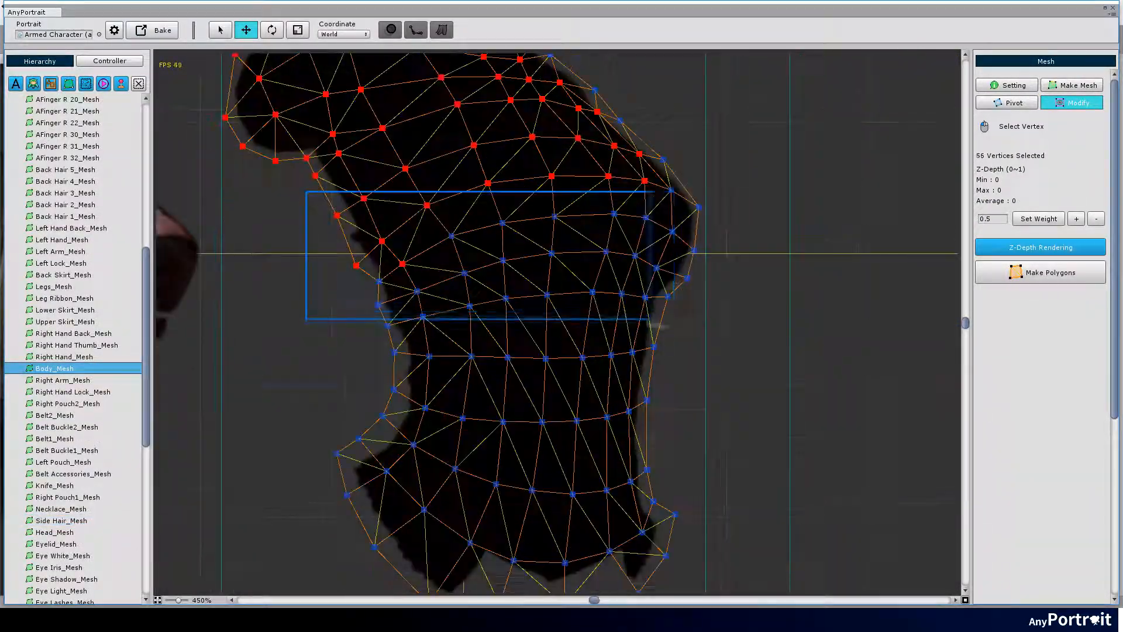
- Add the inner torso and waist vertices of Body_Mesh to the selection for Z-Depth editing
left_click_drag(725, 318, 661, 313)
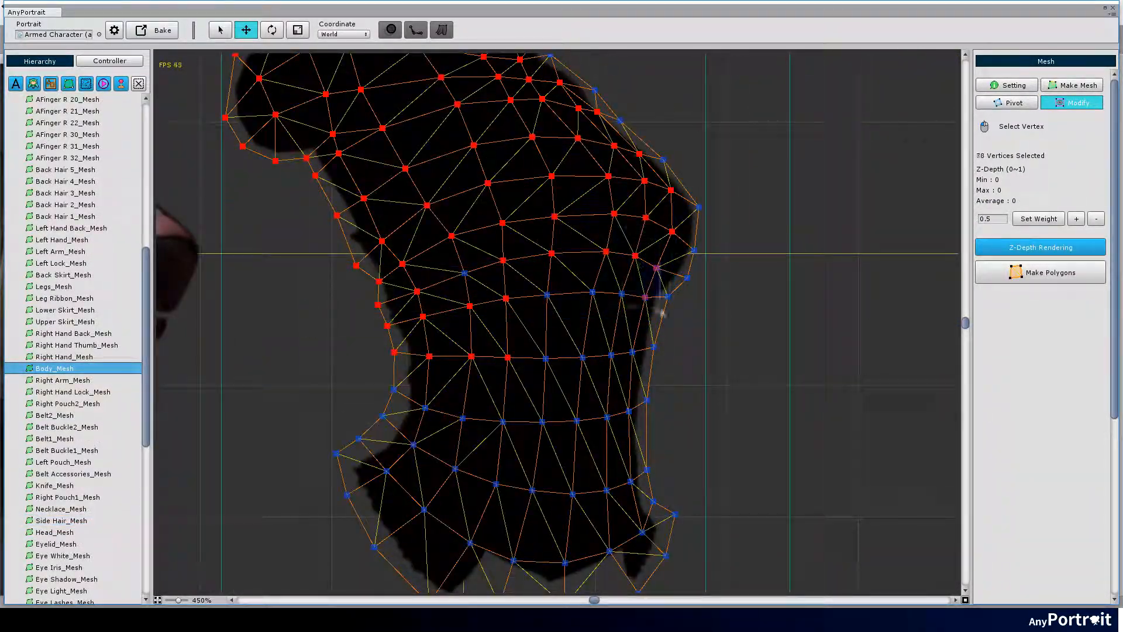
left_click_drag(692, 389, 637, 463)
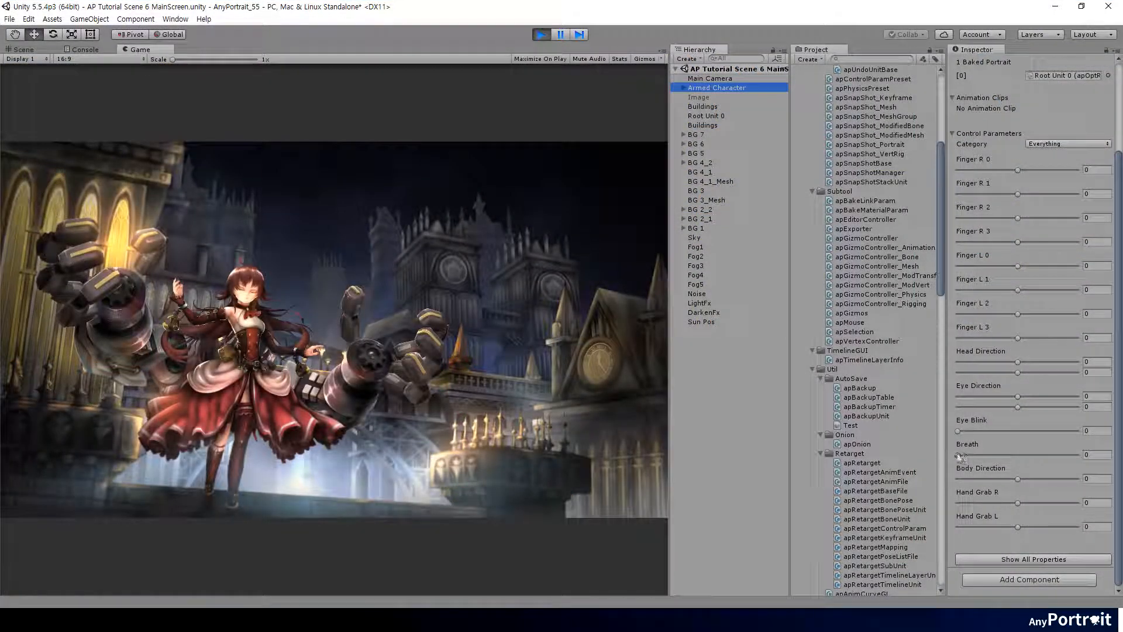
- Test the character in Unity's running scene with Eye Blink 1, Breath 0.937, Body Direction -1, Hand Grab R 0.38 and Hand Grab L 1
left_click(1095, 455)
type("1")
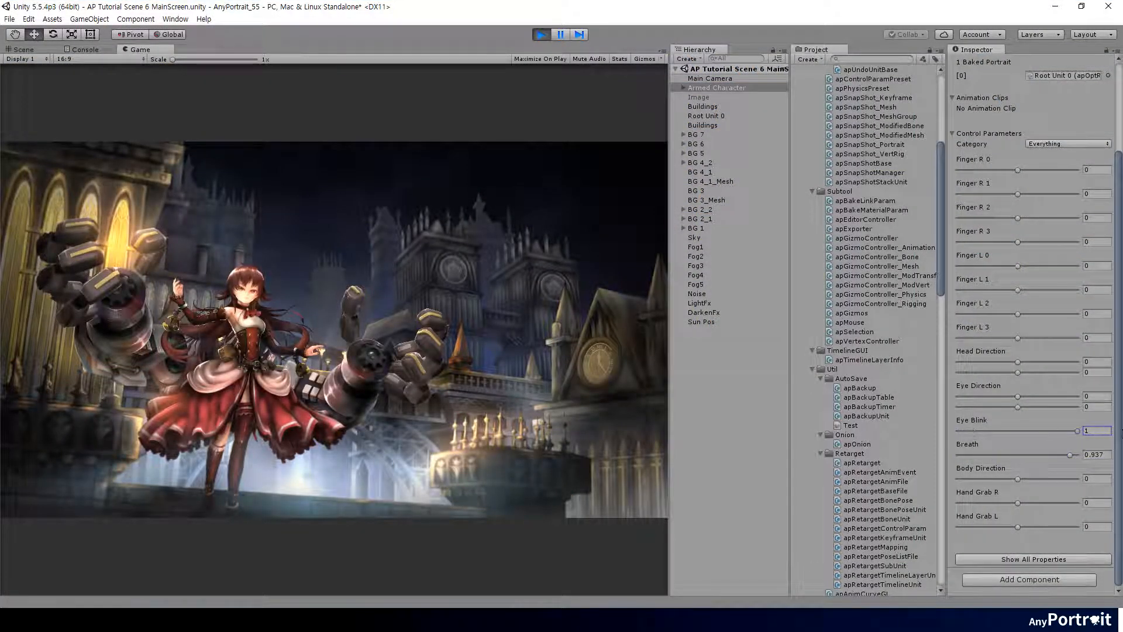
mouse_move(1017, 478)
left_mouse_down()
mouse_move(988, 480)
mouse_move(1033, 487)
left_mouse_up()
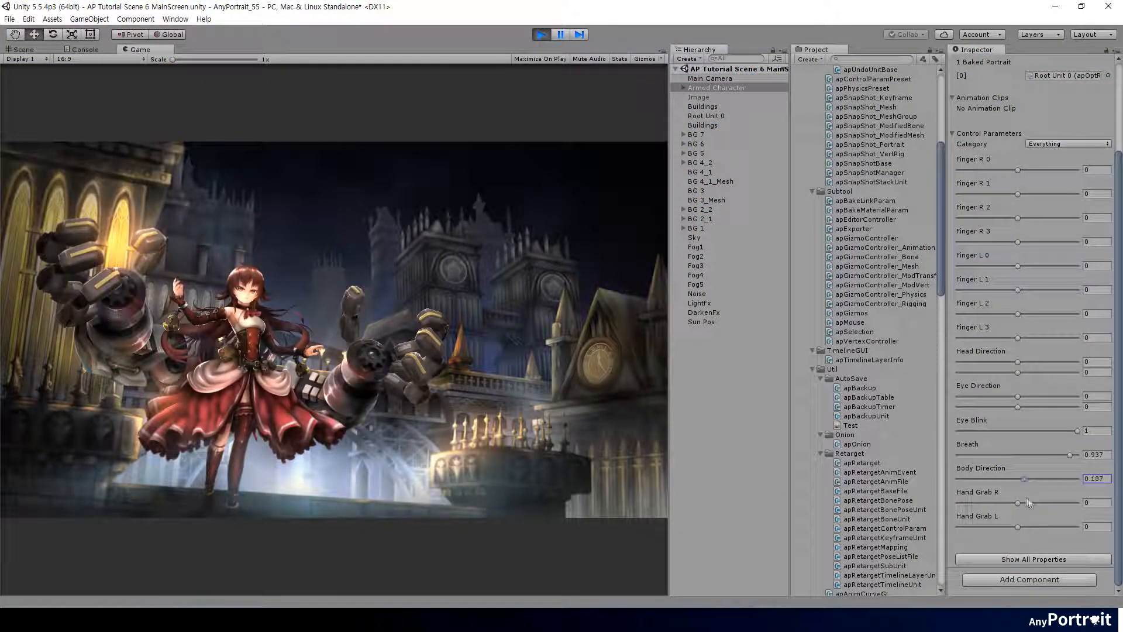
left_click_drag(1019, 526, 1099, 532)
left_click_drag(1017, 503, 941, 489)
- Vary Eye Blink, Eye Direction, Head Direction and the left finger parameters to test the running character's movement
left_click_drag(1058, 431, 1088, 443)
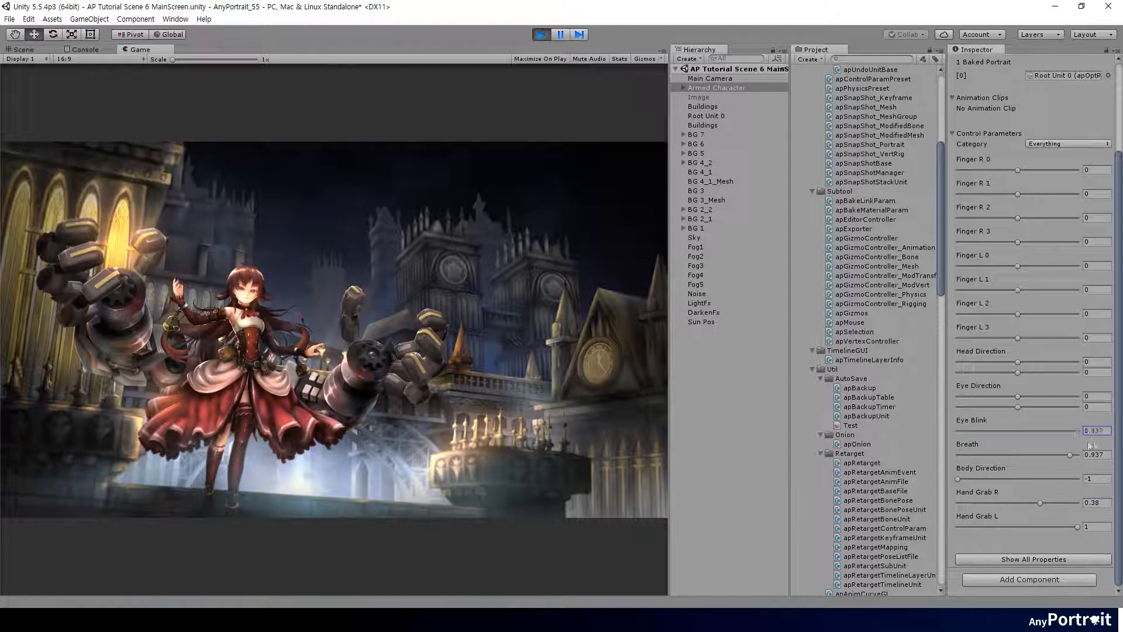
left_click_drag(1075, 398, 1020, 383)
mouse_move(1019, 362)
left_mouse_down()
mouse_move(975, 373)
mouse_move(1034, 376)
left_mouse_up()
left_click_drag(1020, 338, 994, 318)
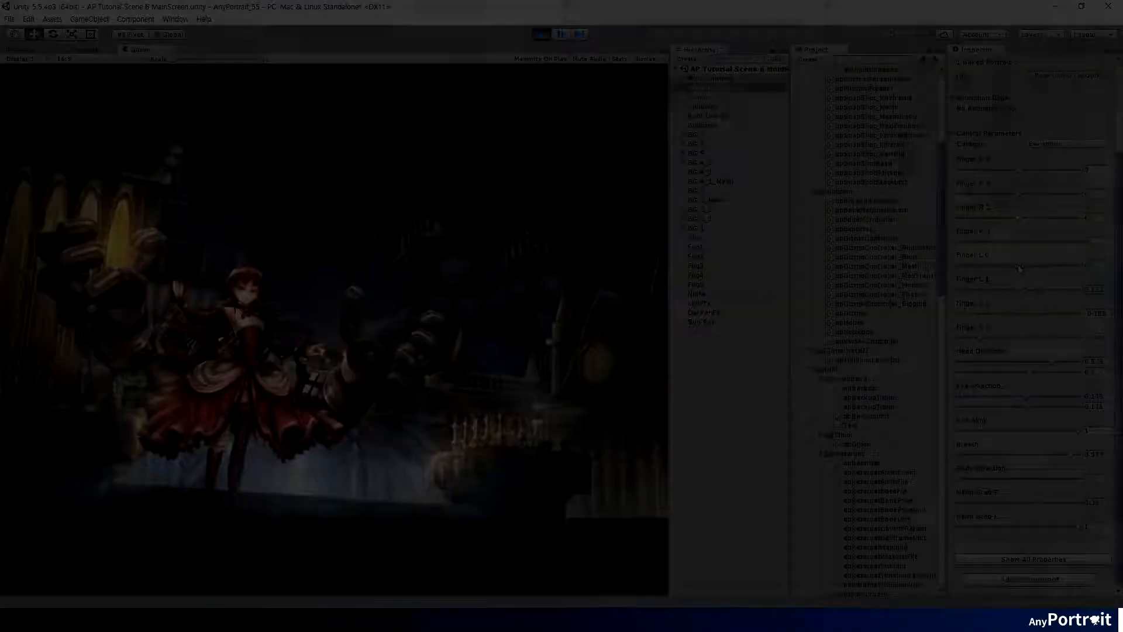